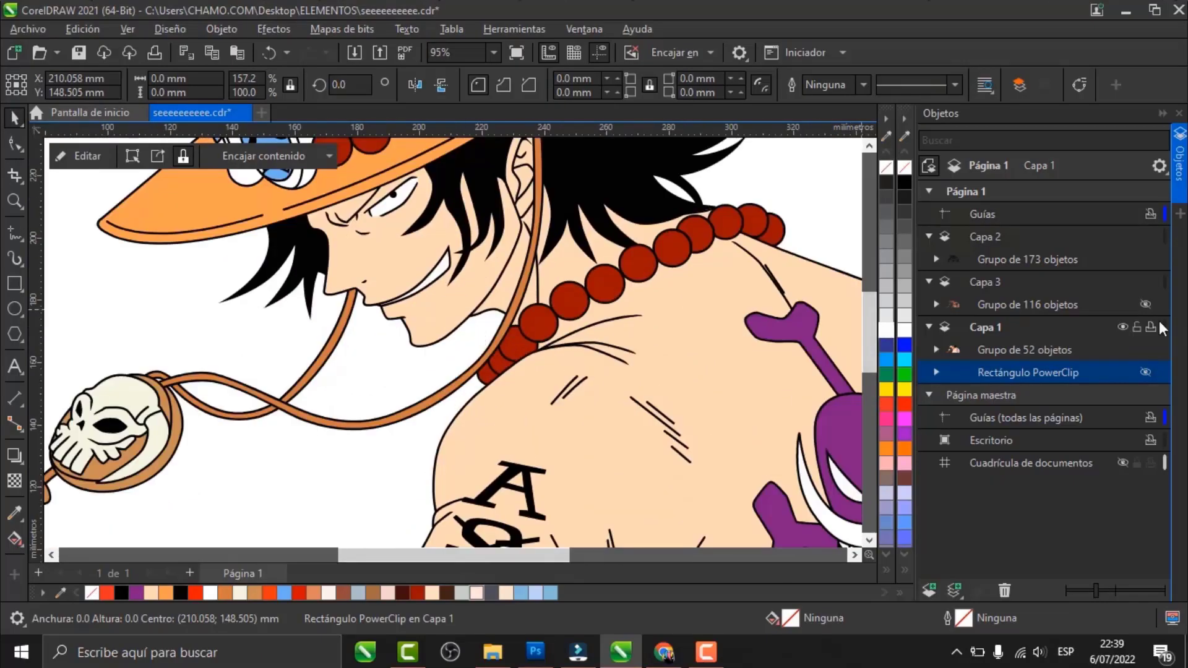
pyautogui.scroll(5, 399, 228)
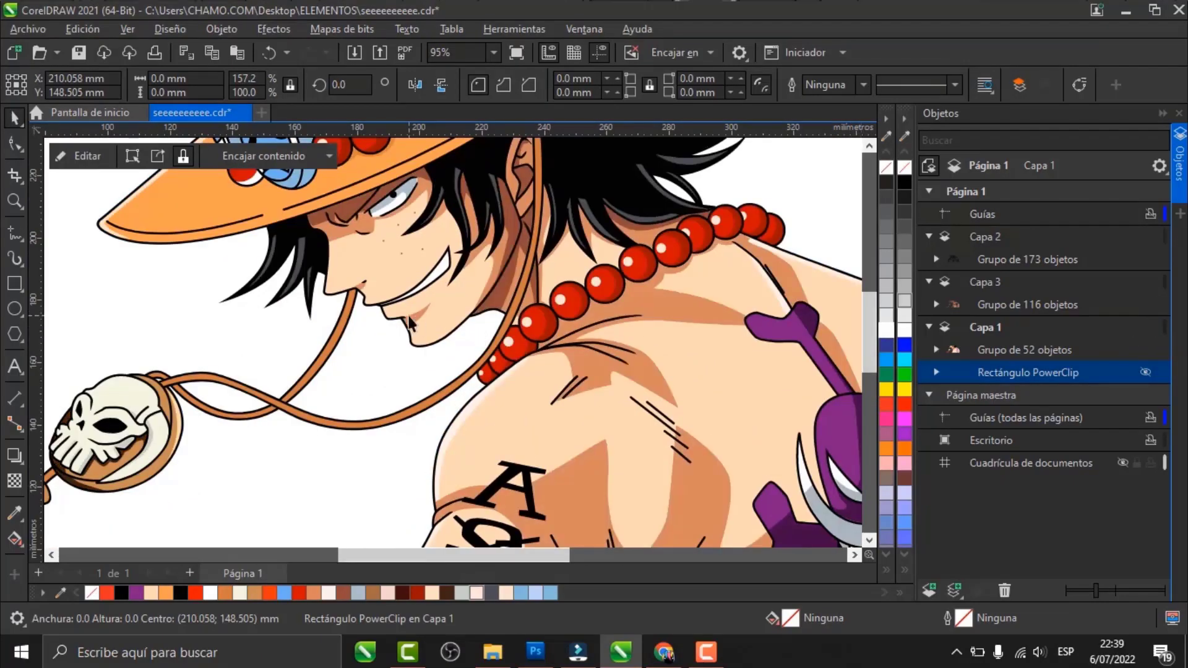
pyautogui.scroll(-10, 399, 228)
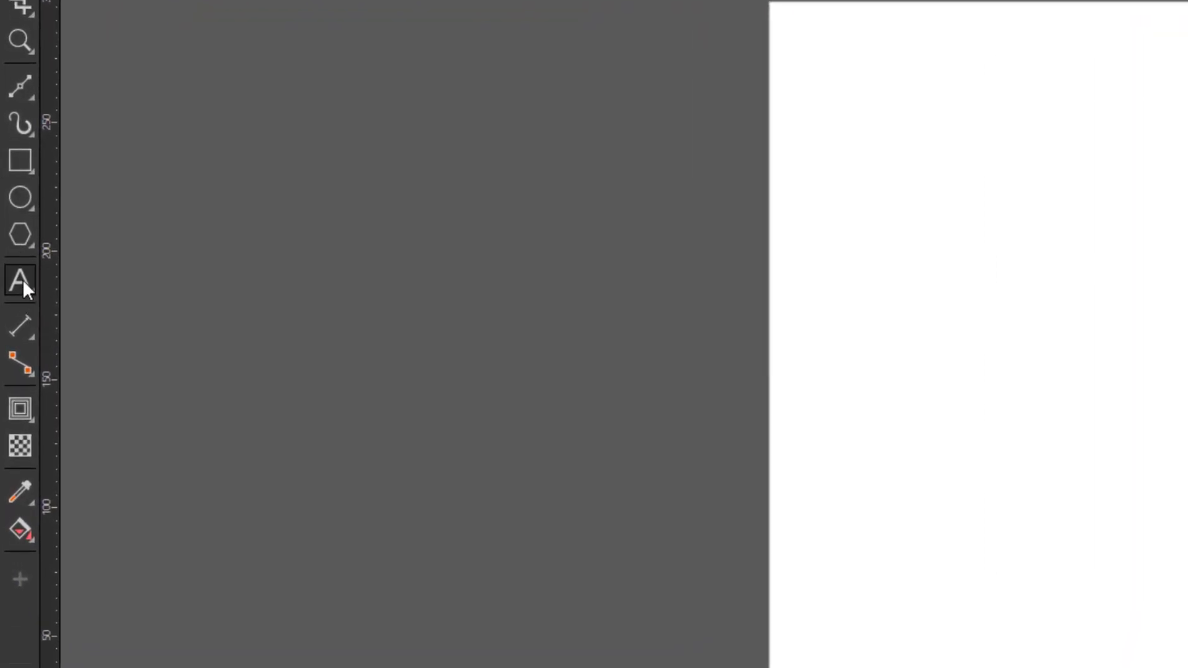
# - Add a sample first name in lowercase as artistic text near the page's top and enlarge it to about 100 mm wide
pyautogui.click(32, 292)
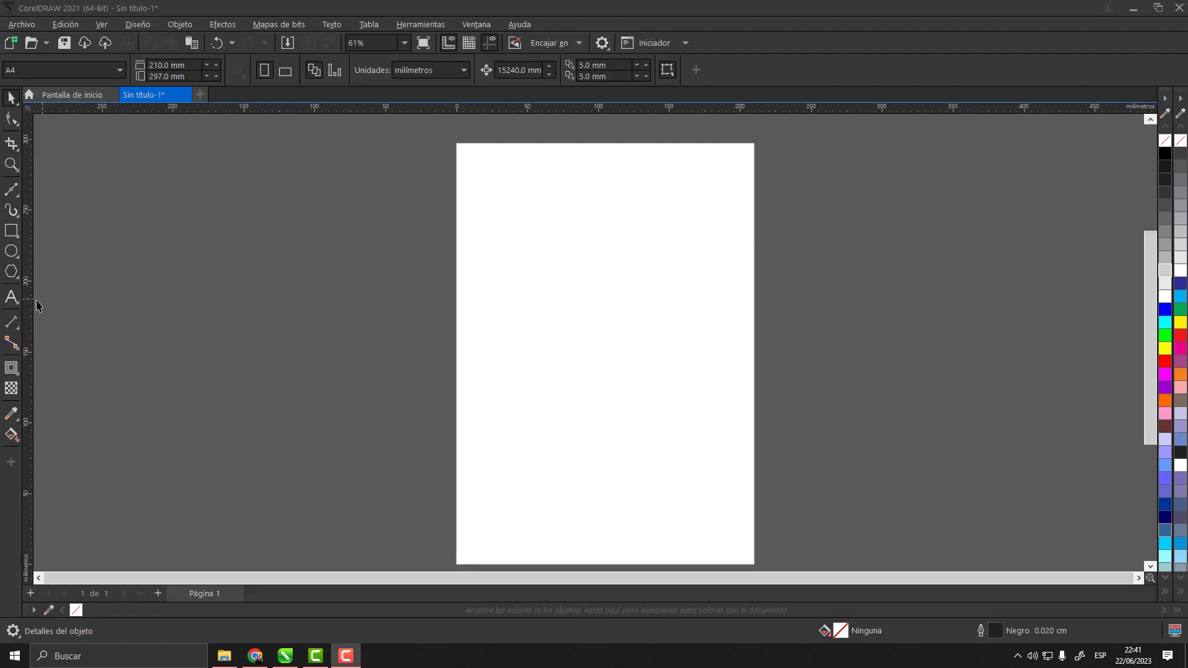
pyautogui.click(12, 299)
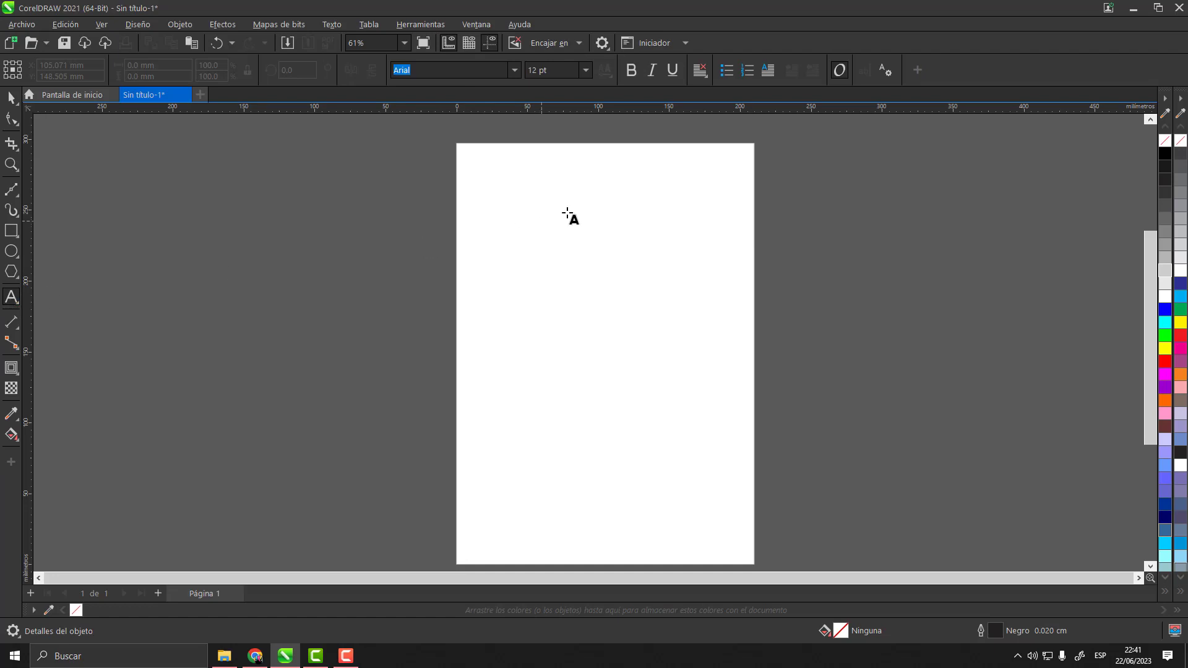
pyautogui.click(536, 196)
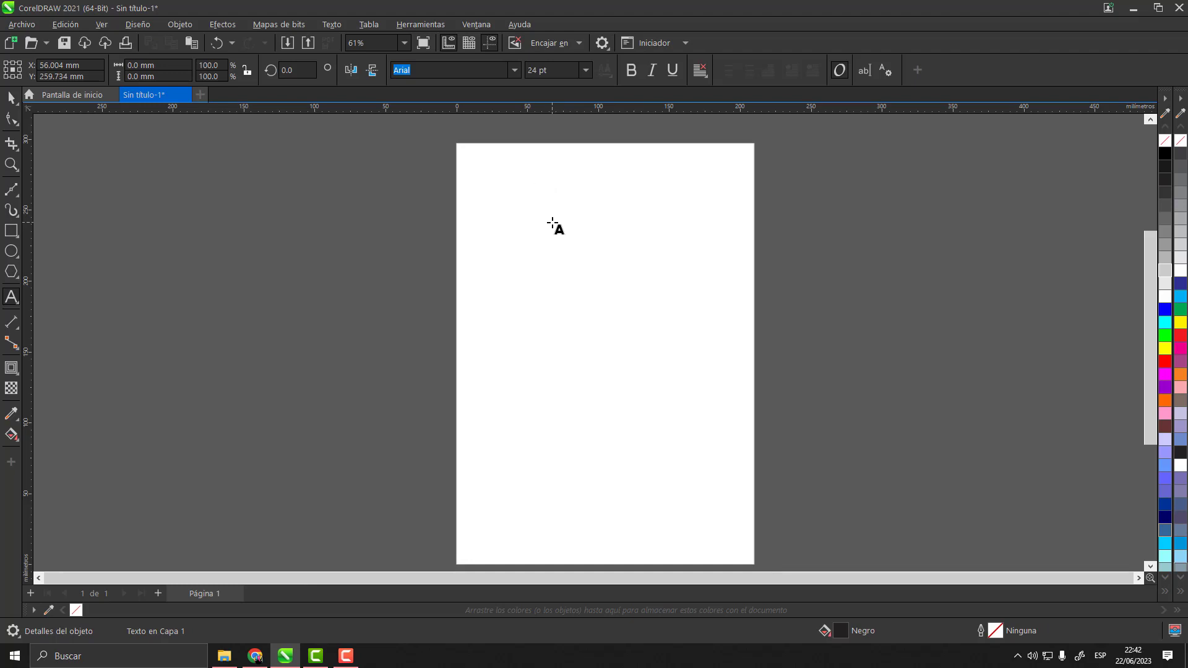
pyautogui.write('ayron')
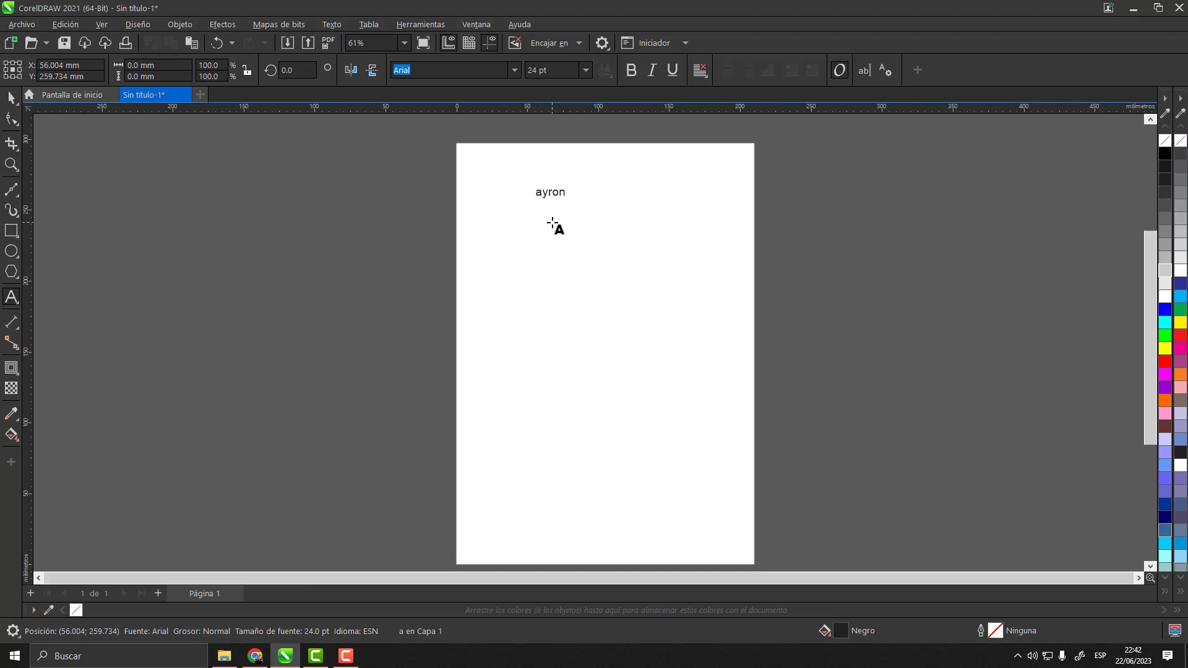
pyautogui.hotkey('ctrl', 'space')
pyautogui.moveTo(570, 202); pyautogui.dragTo(684, 268)
pyautogui.scroll(2, 628, 166)
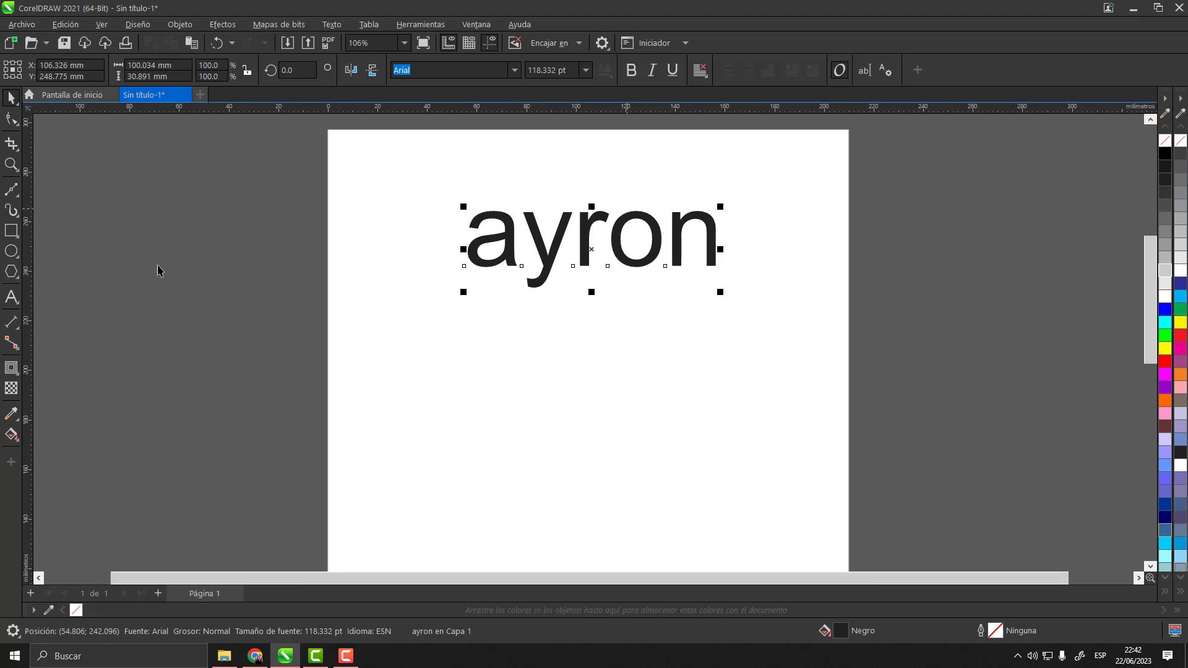
# - Add the same name in capitals as artistic text below the lowercase one, enlarged to about 100 mm wide and aligned beneath it
pyautogui.click(11, 297)
pyautogui.click(492, 366)
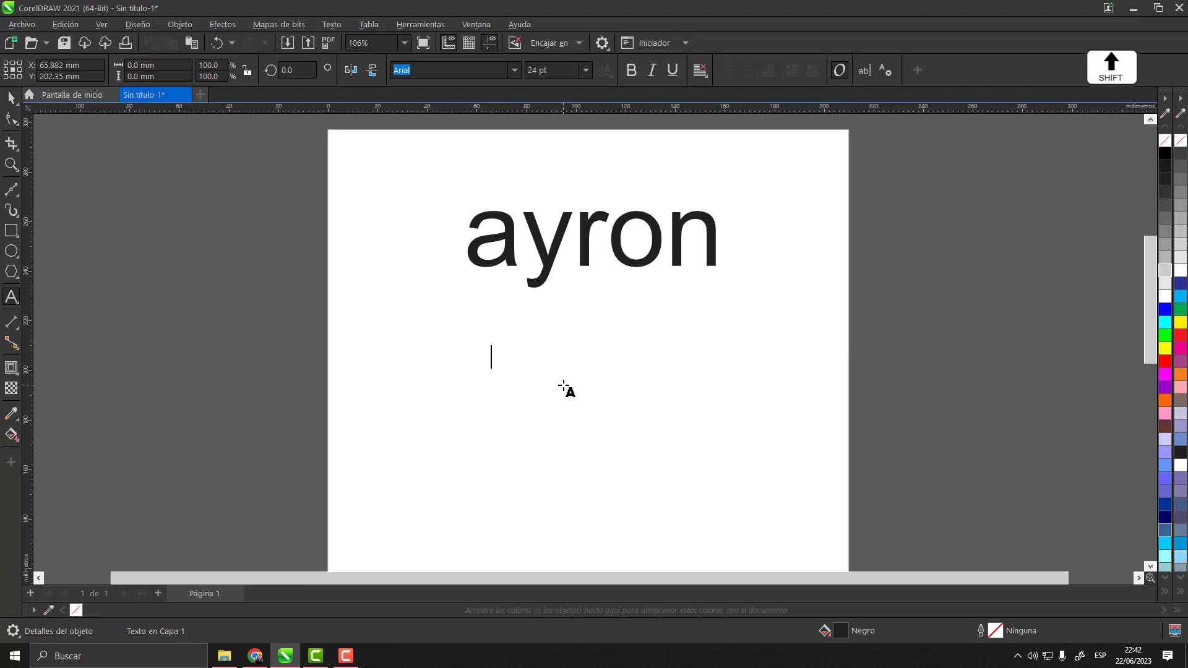
pyautogui.write('AYR')
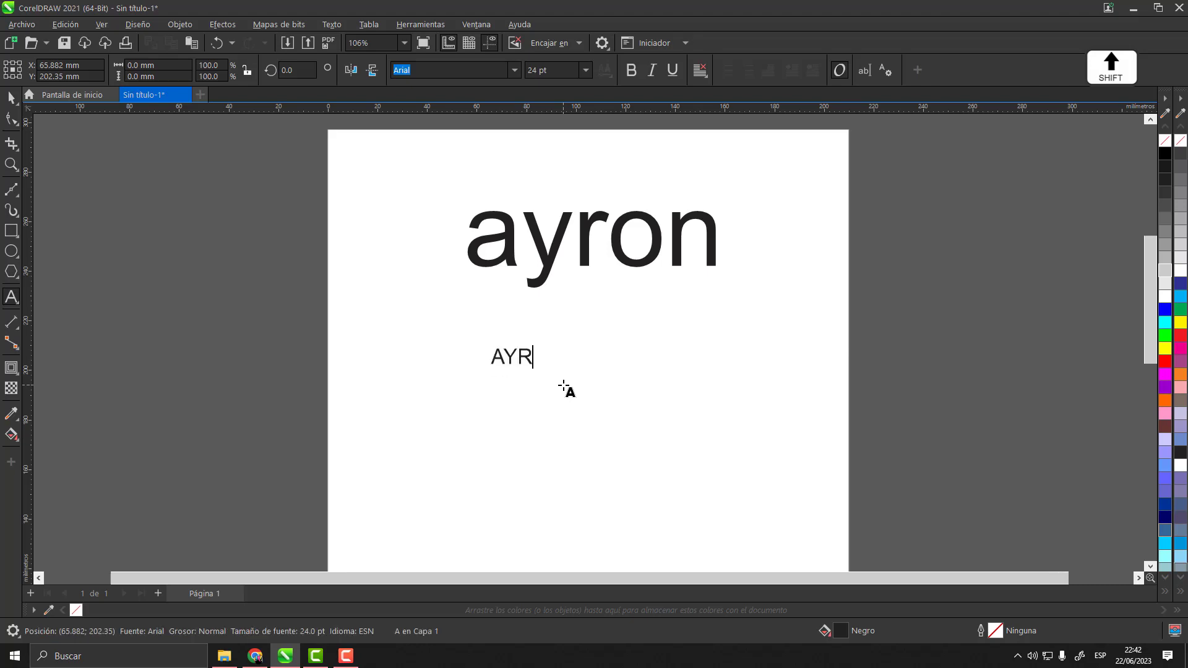
pyautogui.write('ON')
pyautogui.hotkey('ctrl', 'space')
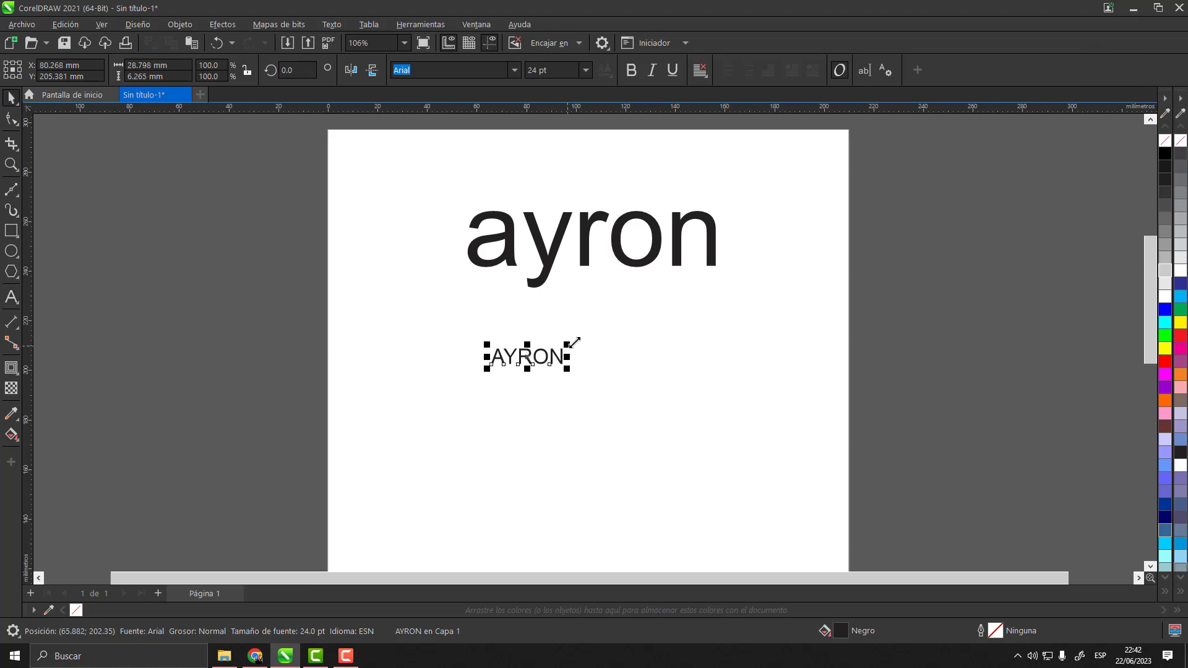
pyautogui.moveTo(567, 344); pyautogui.dragTo(722, 278)
pyautogui.moveTo(713, 356); pyautogui.dragTo(716, 391)
pyautogui.scroll(-2, 755, 327)
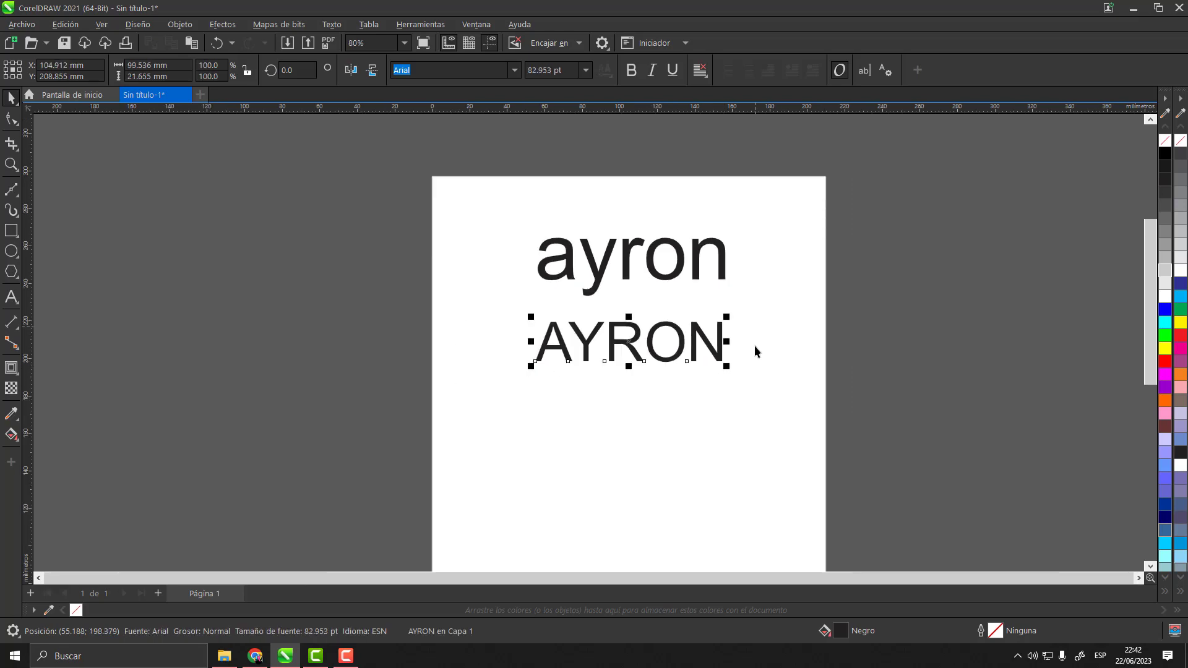
pyautogui.click(941, 361)
# - Add the artistic text "TEXTO ARTISTICO" below the capitalised name and enlarge it to about 139 mm wide
pyautogui.click(9, 300)
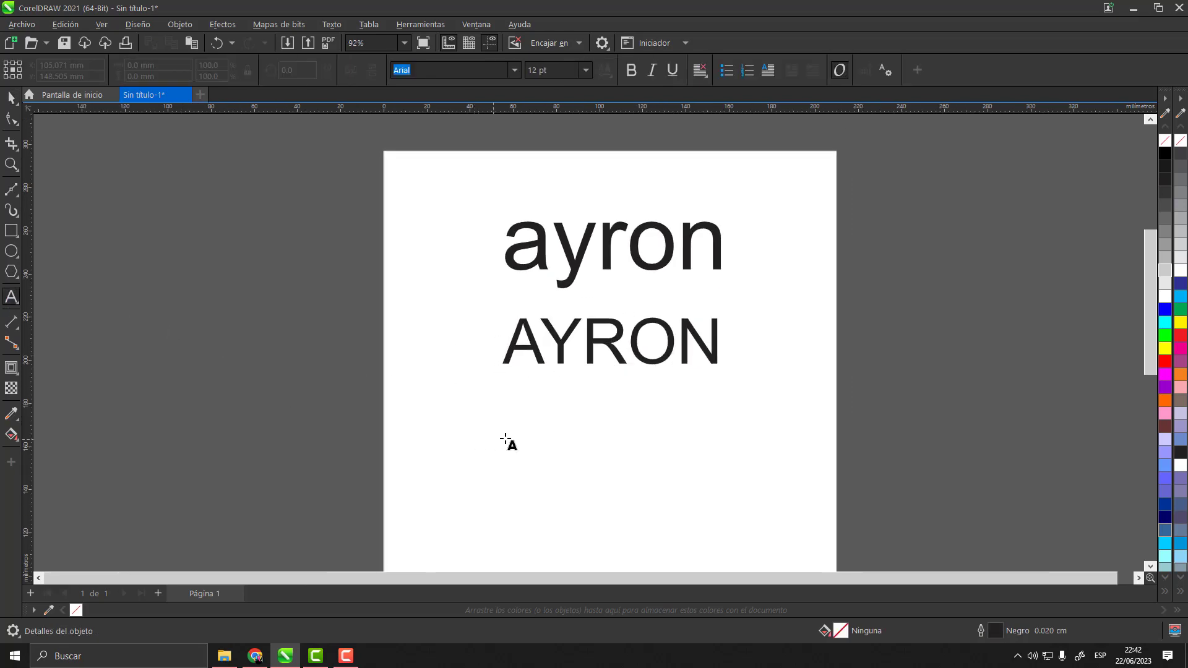
pyautogui.click(516, 428)
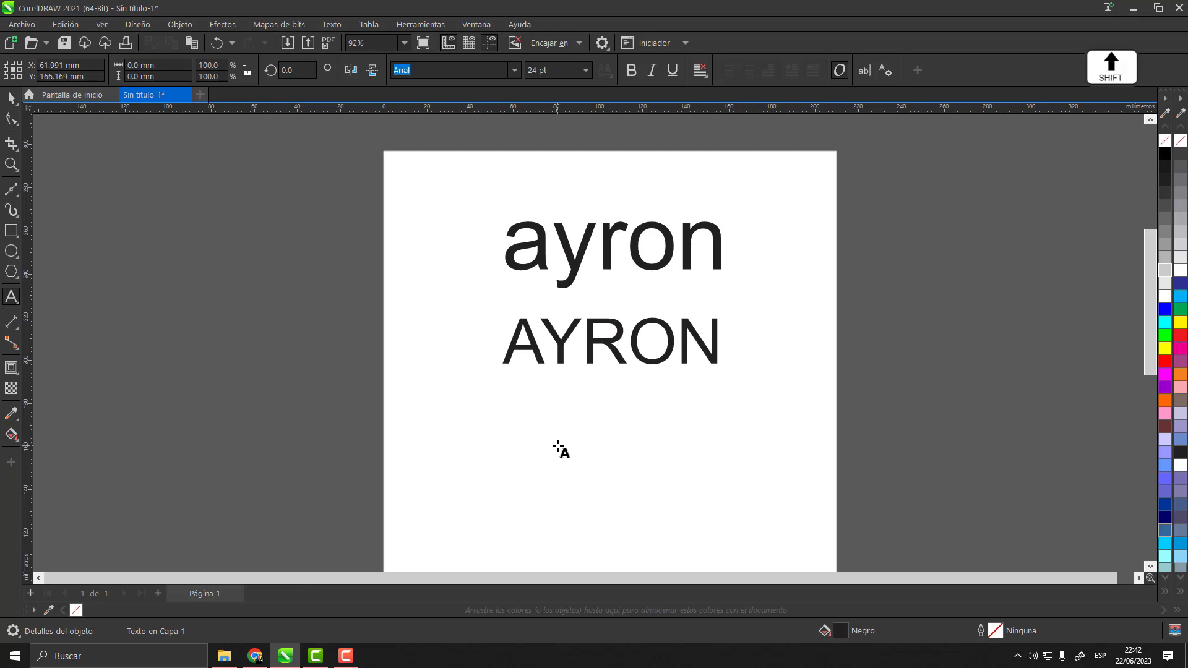
pyautogui.write('TEXT')
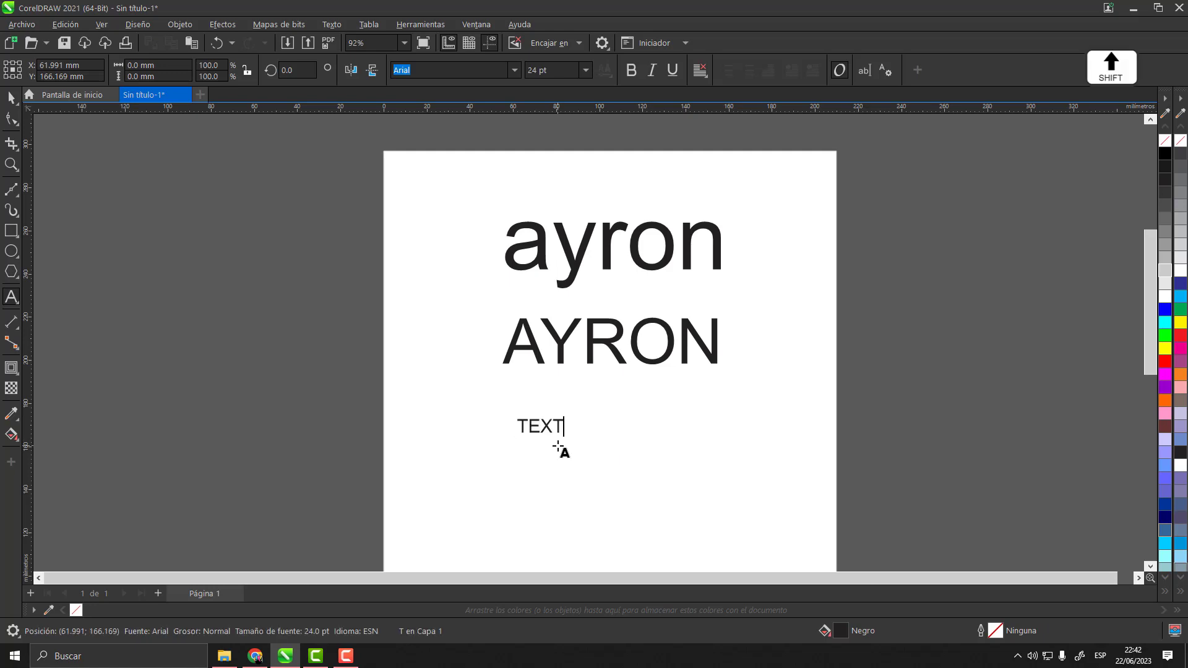
pyautogui.write('O ARTISTICO')
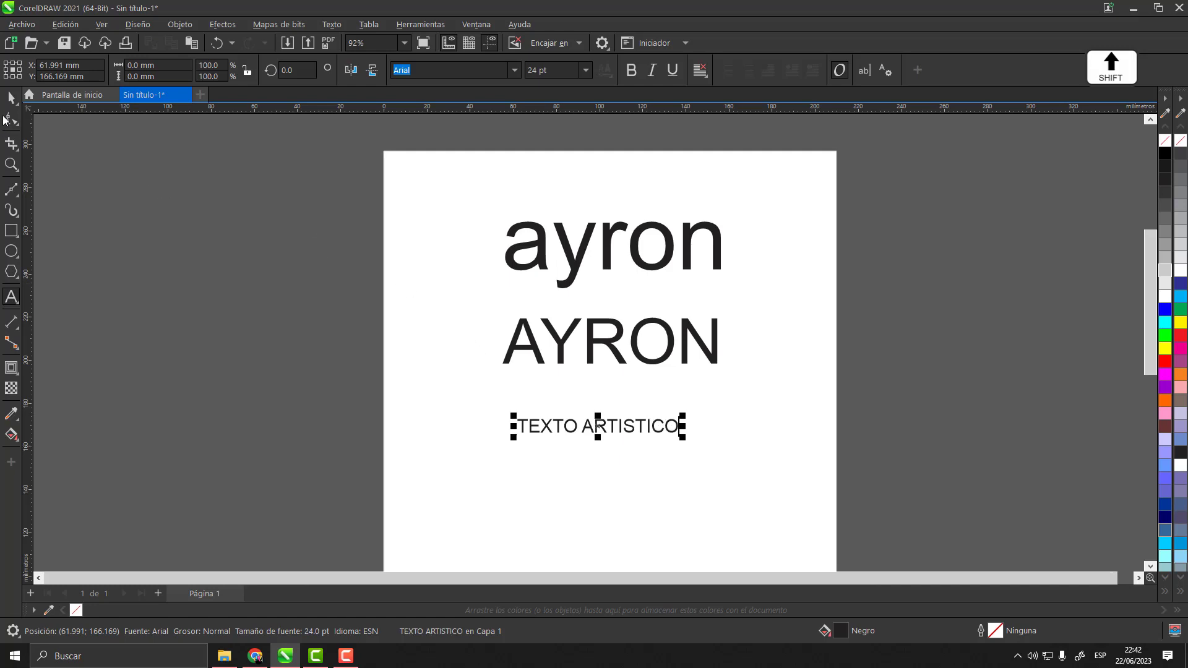
pyautogui.click(11, 97)
pyautogui.moveTo(683, 416); pyautogui.dragTo(760, 445)
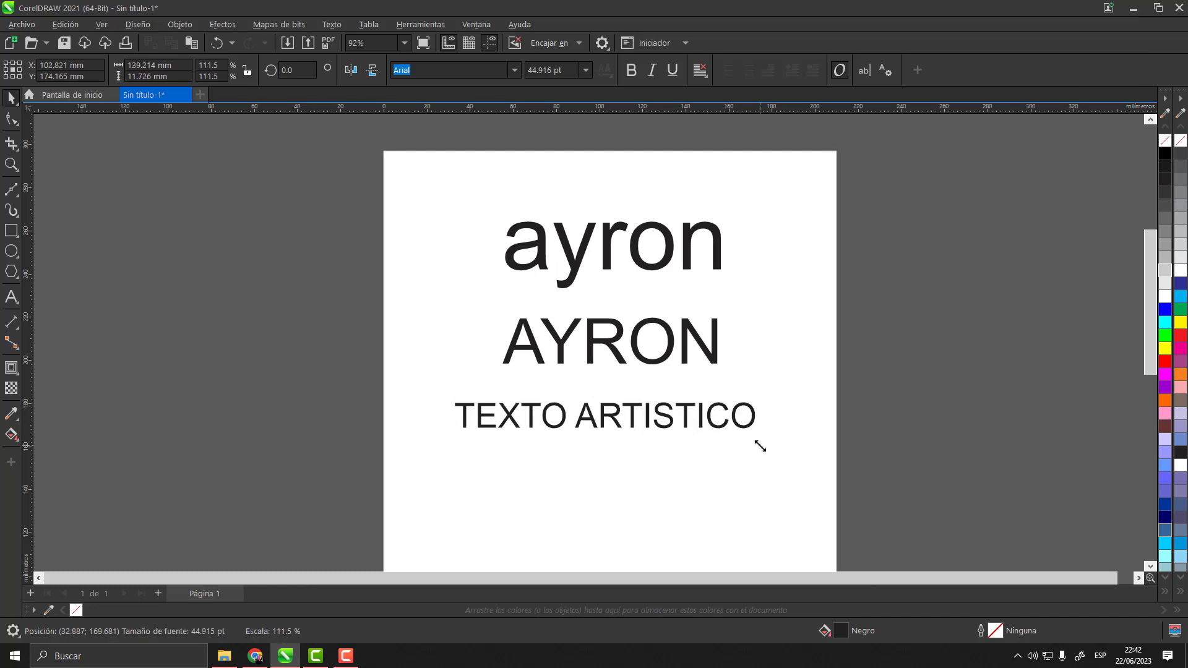
pyautogui.click(773, 385)
# - Draw a paragraph text frame about 140 by 79 mm below the "TEXTO ARTISTICO" line
pyautogui.scroll(-4, 650, 241)
pyautogui.scroll(2, 551, 387)
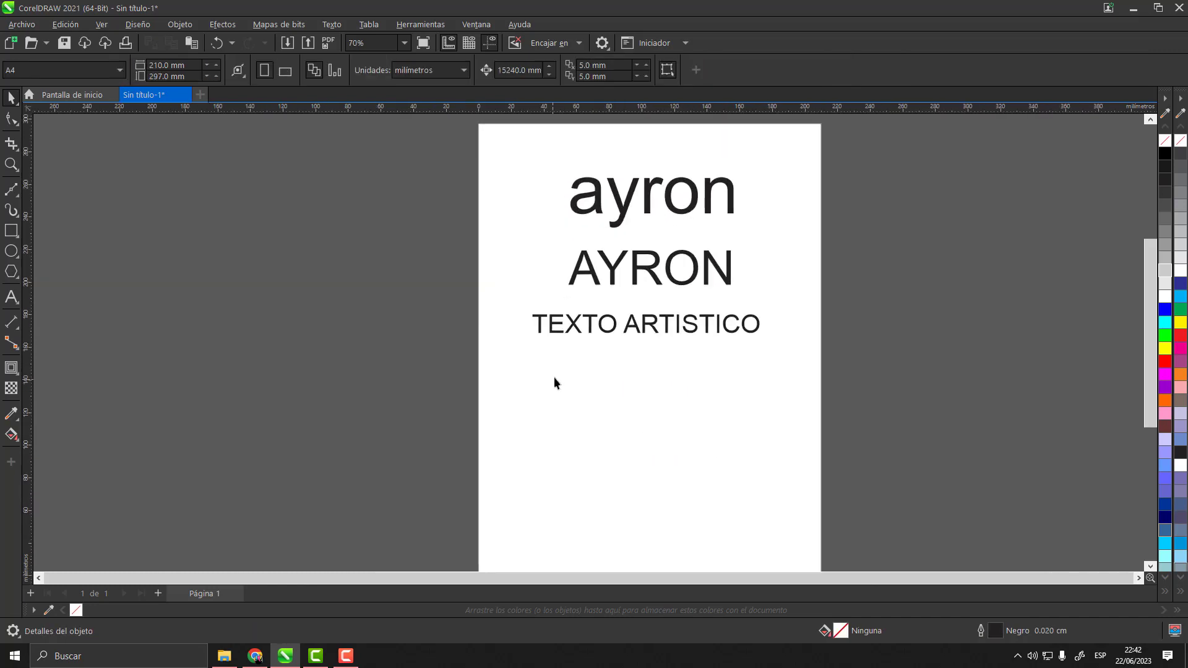
pyautogui.scroll(-2, 566, 377)
pyautogui.scroll(2, 582, 379)
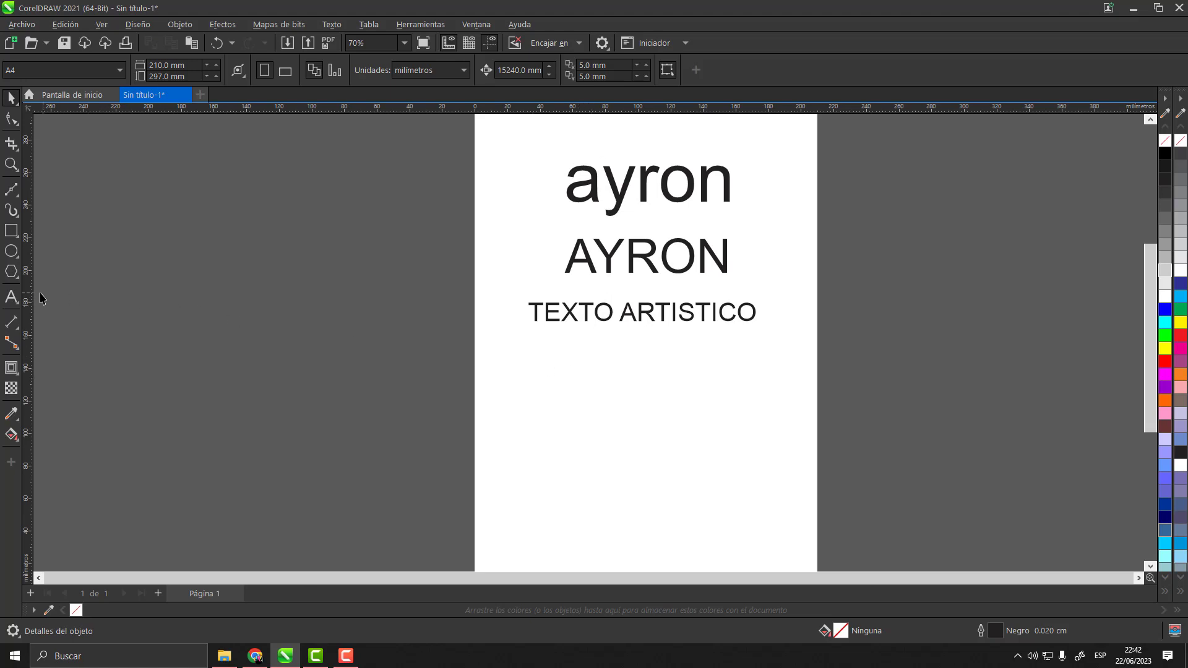
pyautogui.click(12, 298)
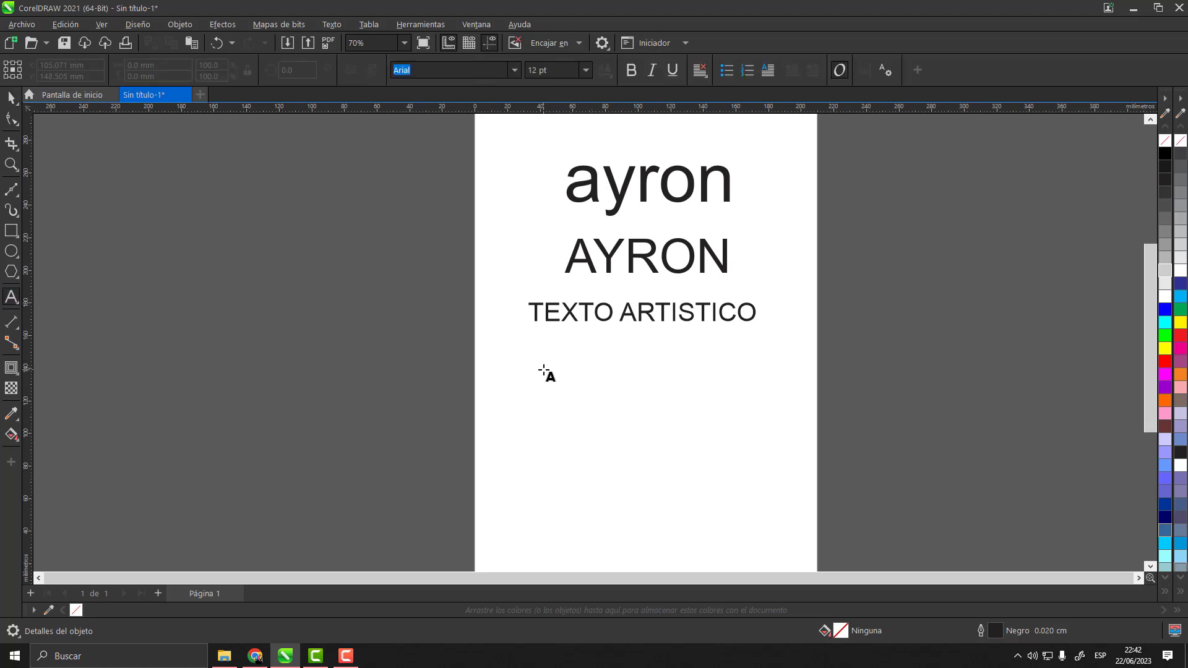
pyautogui.moveTo(542, 364); pyautogui.dragTo(770, 492)
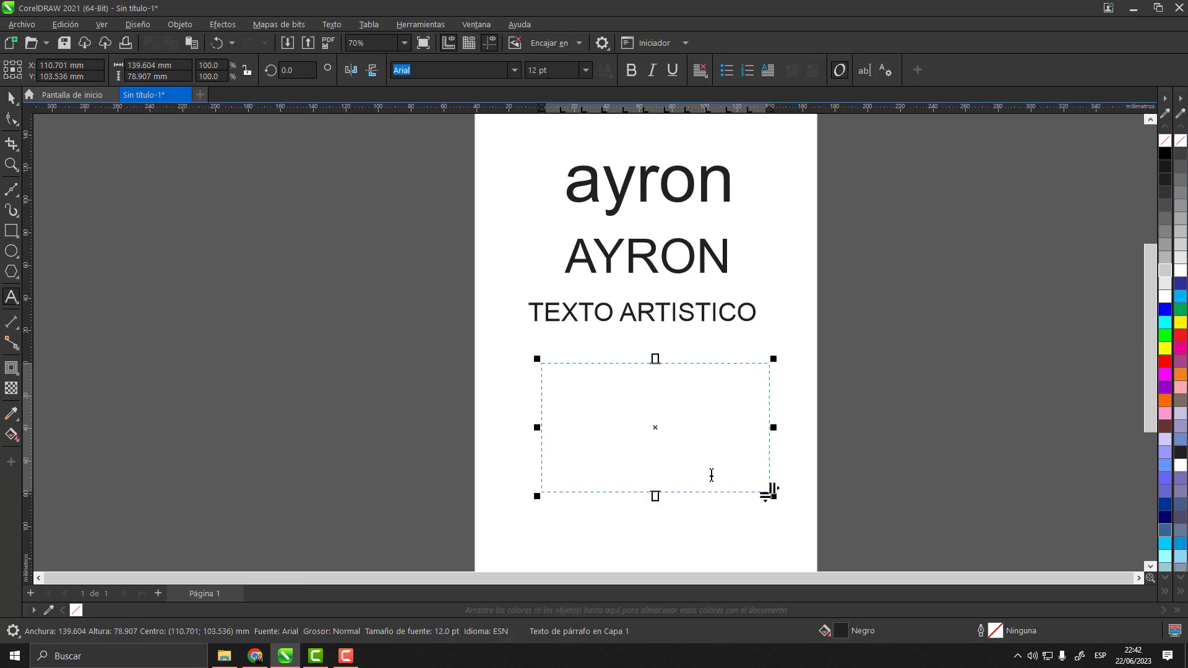
# - Fill the paragraph text frame with about six lines of random lowercase filler letters starting with "gsdhgashd"
pyautogui.scroll(1, 697, 459)
pyautogui.scroll(1, 683, 456)
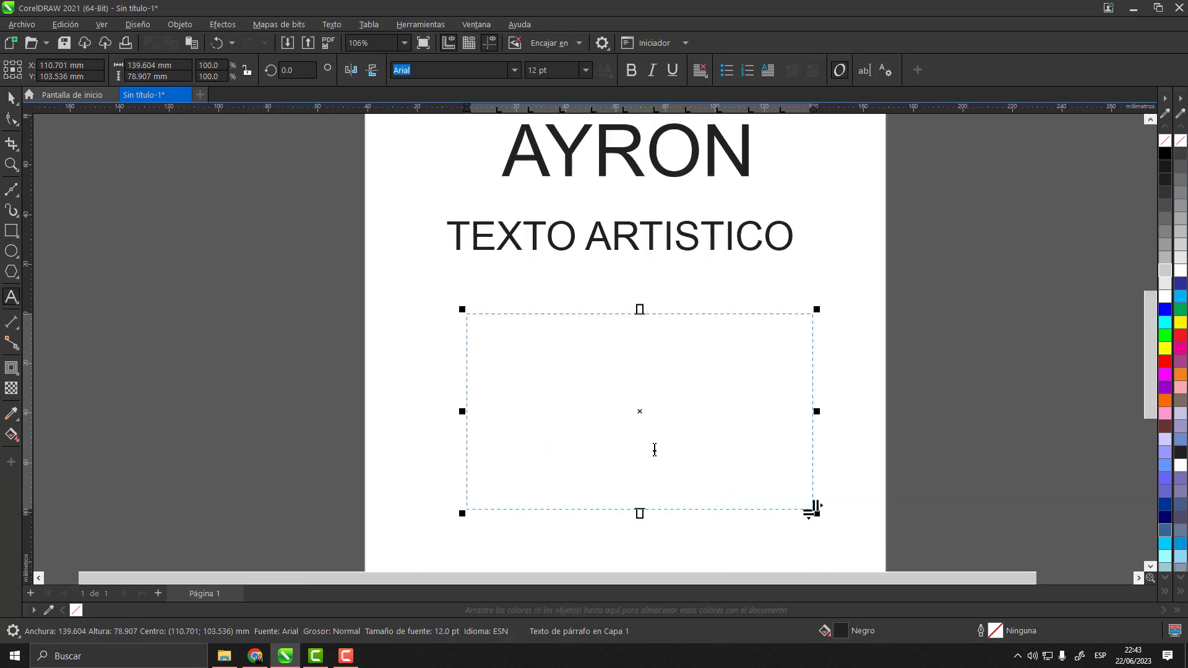
pyautogui.click(514, 326)
pyautogui.write('gsdhgashd')
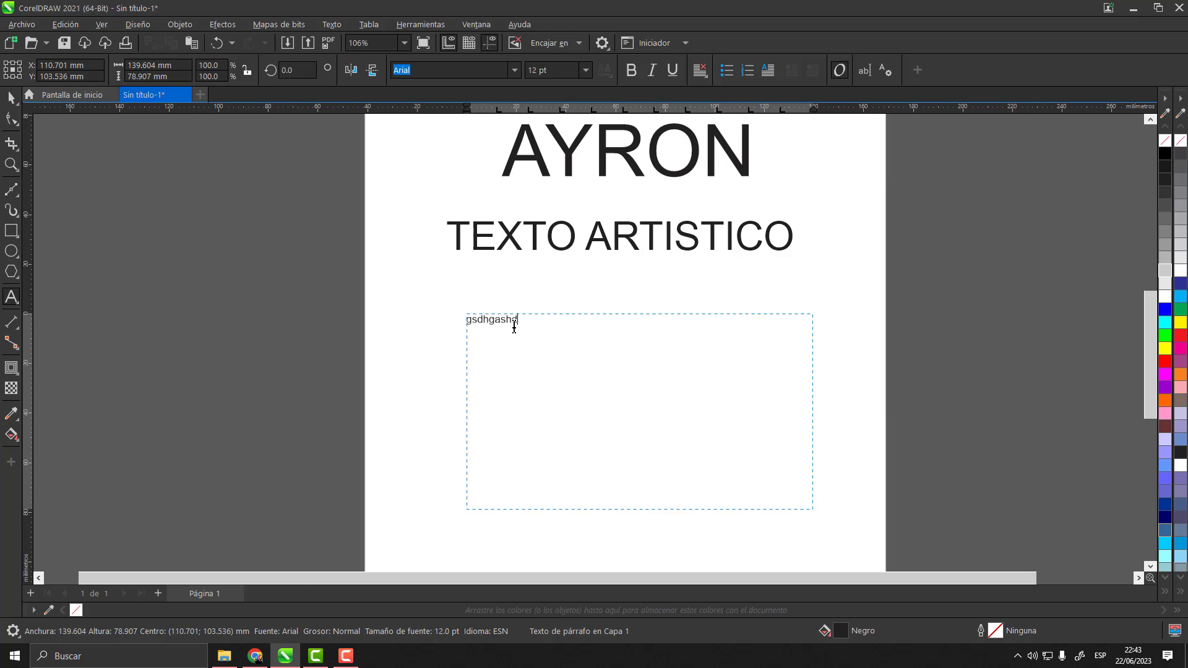
pyautogui.write('gashdjgashjdgsajdgasjhdghasjdghjsagdjhasg')
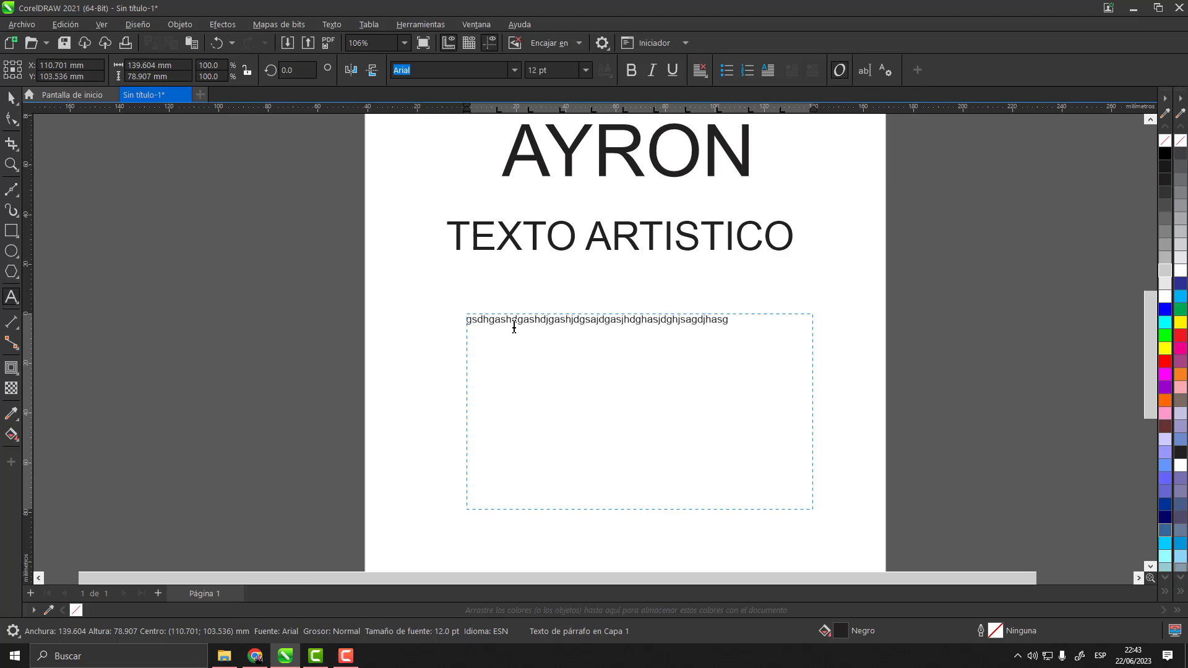
pyautogui.write('djhcvgbxzvbcnmzxvcbnzcvnxzcvxzncvxzncv')
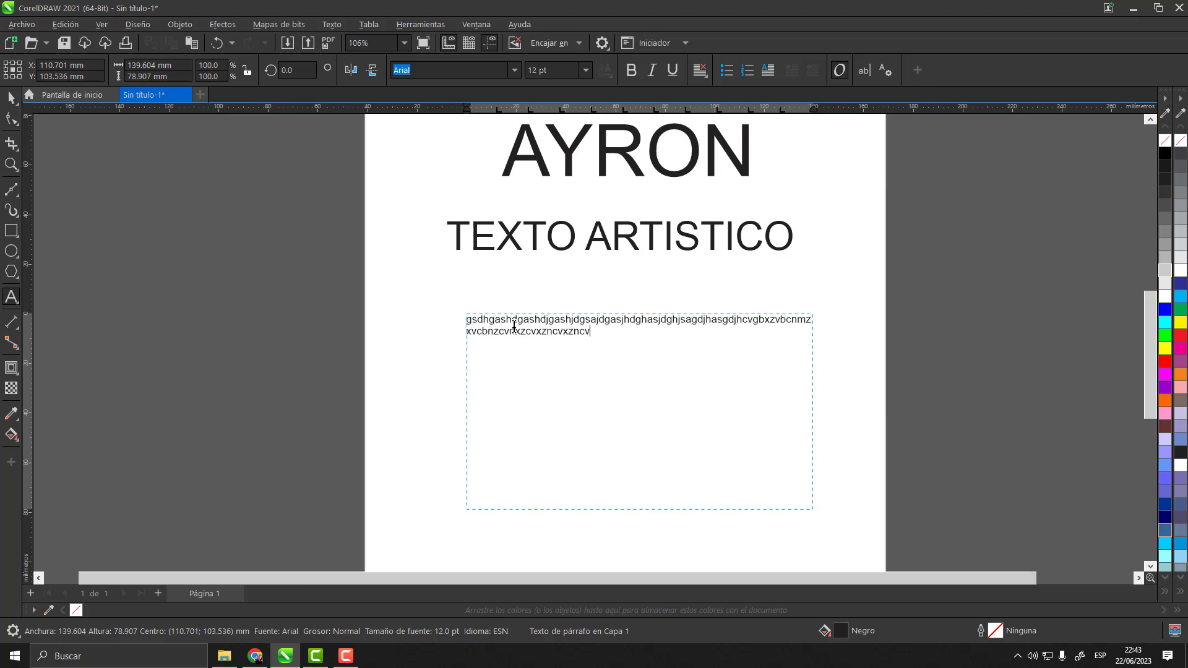
pyautogui.write('xzncvzxncvzxbcvzxncvzxcbvxzncvnzxcvnvhfv')
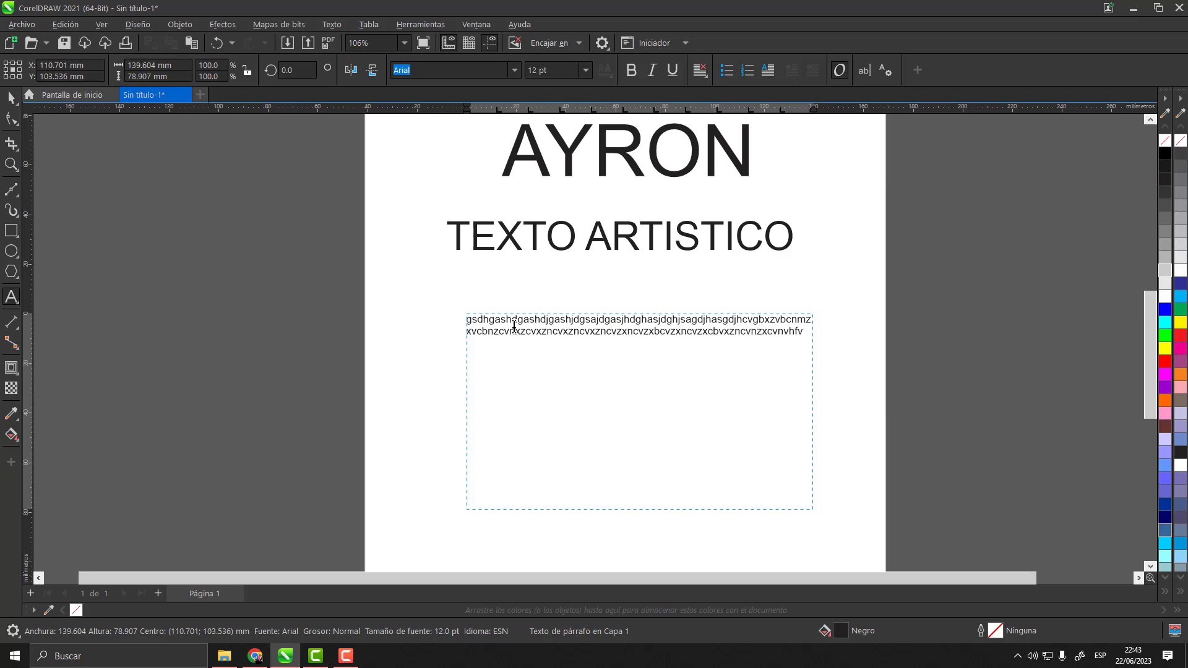
pyautogui.write('ksdfjsdfgbjsdfgfjhsdgfjhksdgfjkhsgdfjh')
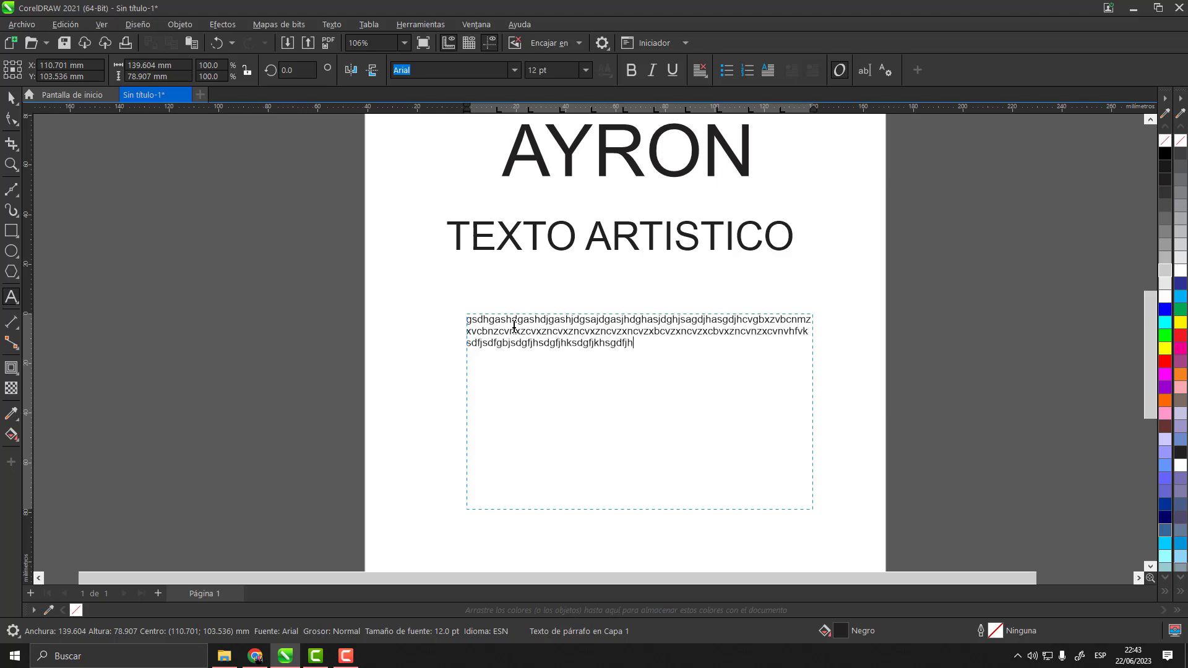
pyautogui.write('sdgfjhgsdjhfkgsdjkhfgsdjhfgsjdfgsdjhfgdsjhfgsdfhgsdfgshjdfgjhdsfg')
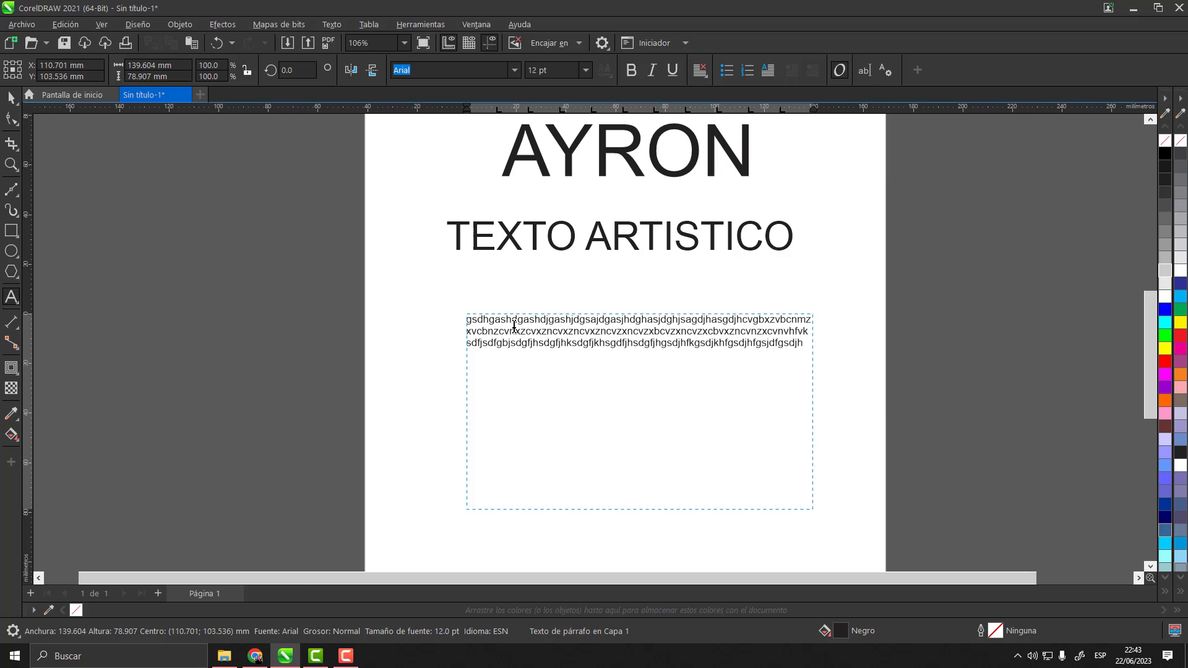
pyautogui.write('jhsdgfjsdh')
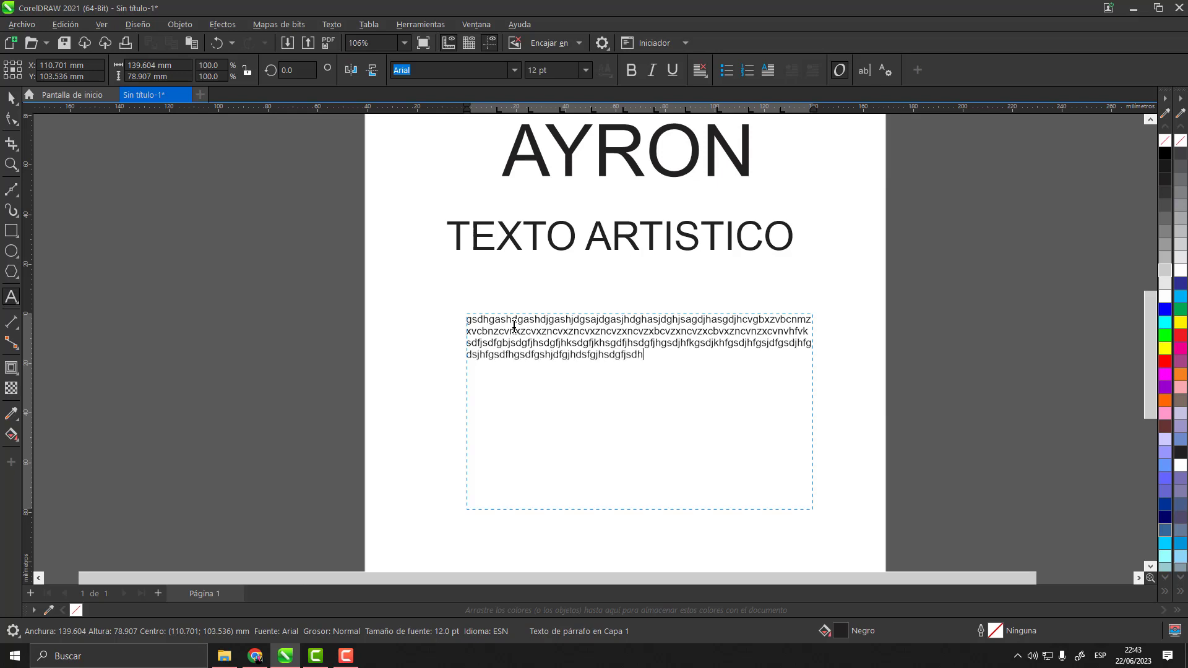
pyautogui.write('gfjhsdgfdsjhfgdsjhfgsjhdfgjdshgfjhdsgfjhsdgfjhsdgfjhsdgfjhsdgfjhsdg')
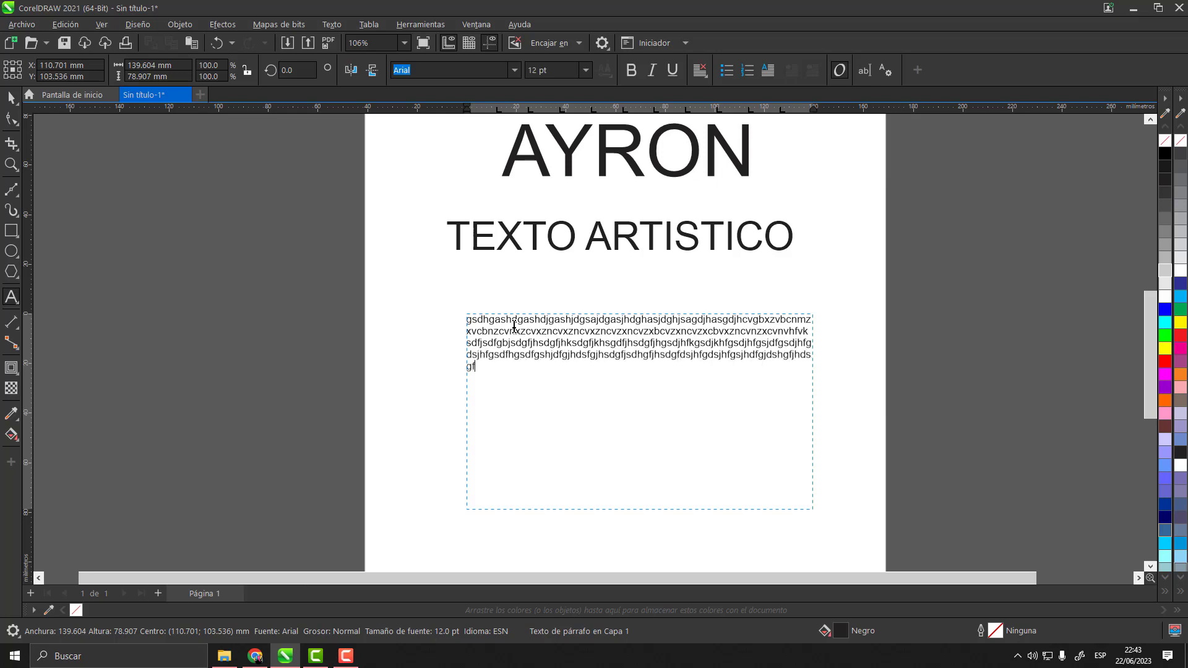
pyautogui.write('fjhsdgfjhdsgfjhsdgfjhsdgfsjdhfgsdjhgfdjhsgfj')
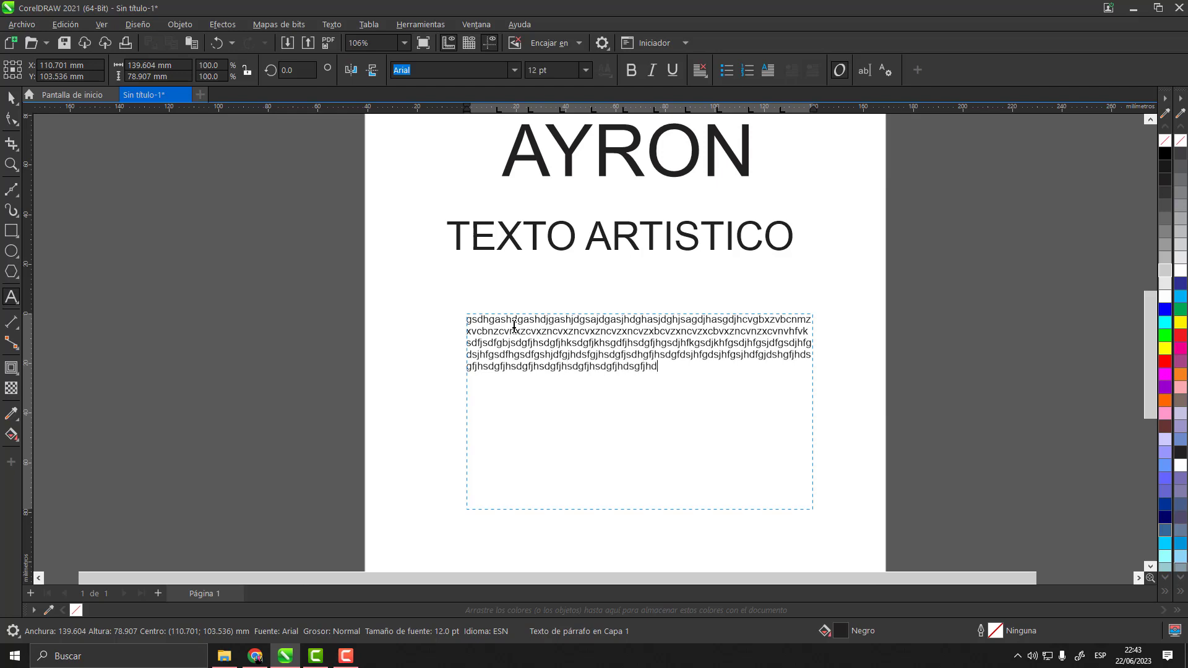
pyautogui.write('hsdgfjhsdgfjhsdgfjhsdgfjhsdgfjhsdgfjhsdg')
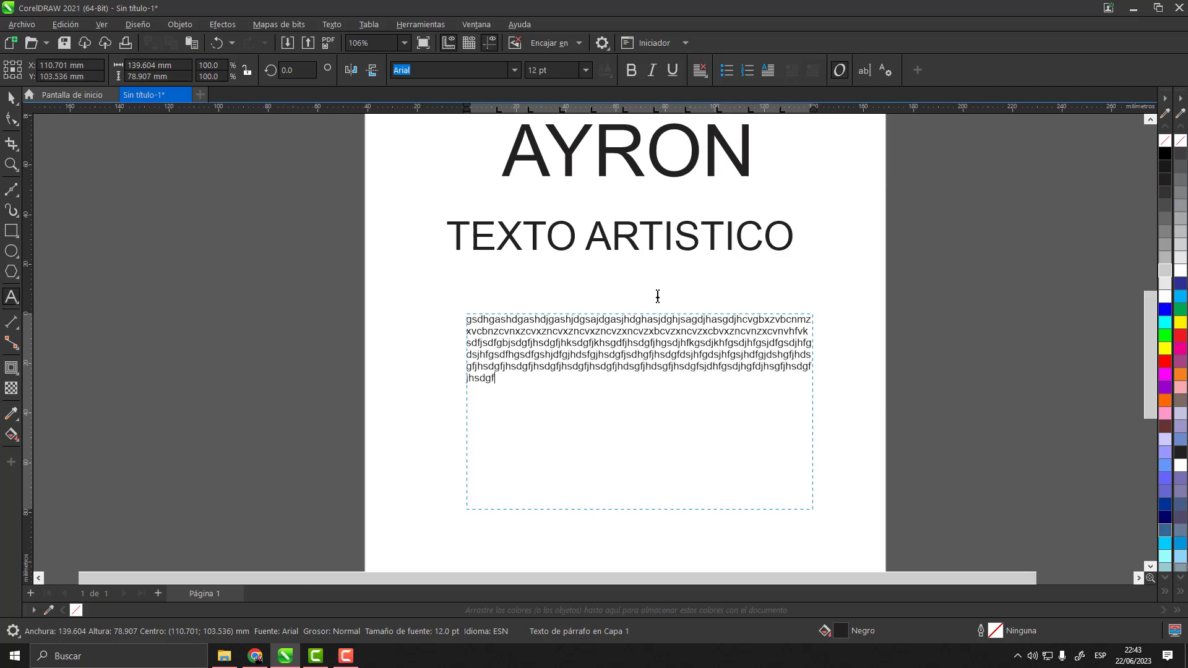
pyautogui.write('fjhsdgfjhsdgfjhsdgfjhsdgfjh')
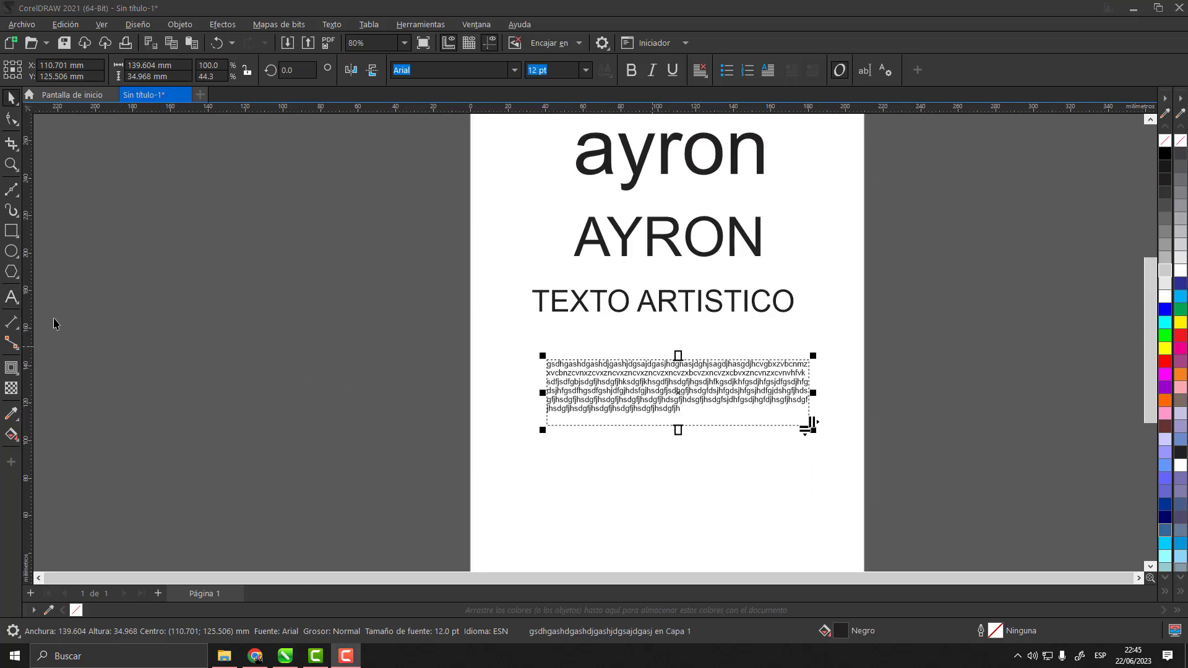
# - Draw a second paragraph text frame about 135 by 48 mm below the filler paragraph
pyautogui.click(12, 299)
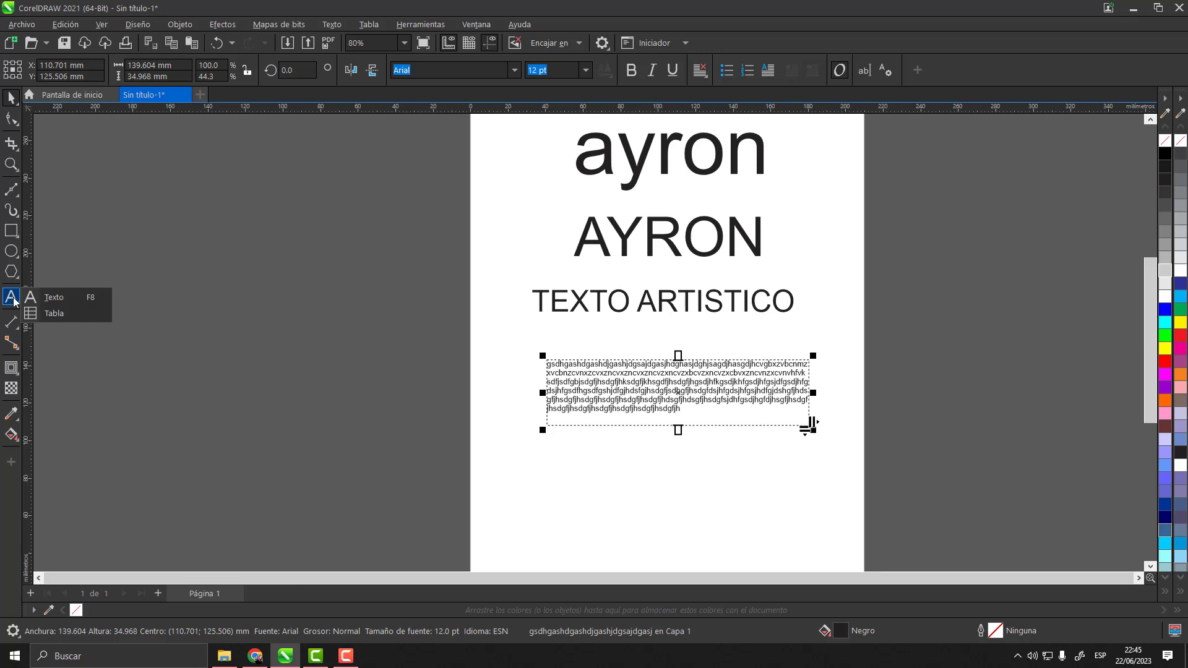
pyautogui.click(37, 298)
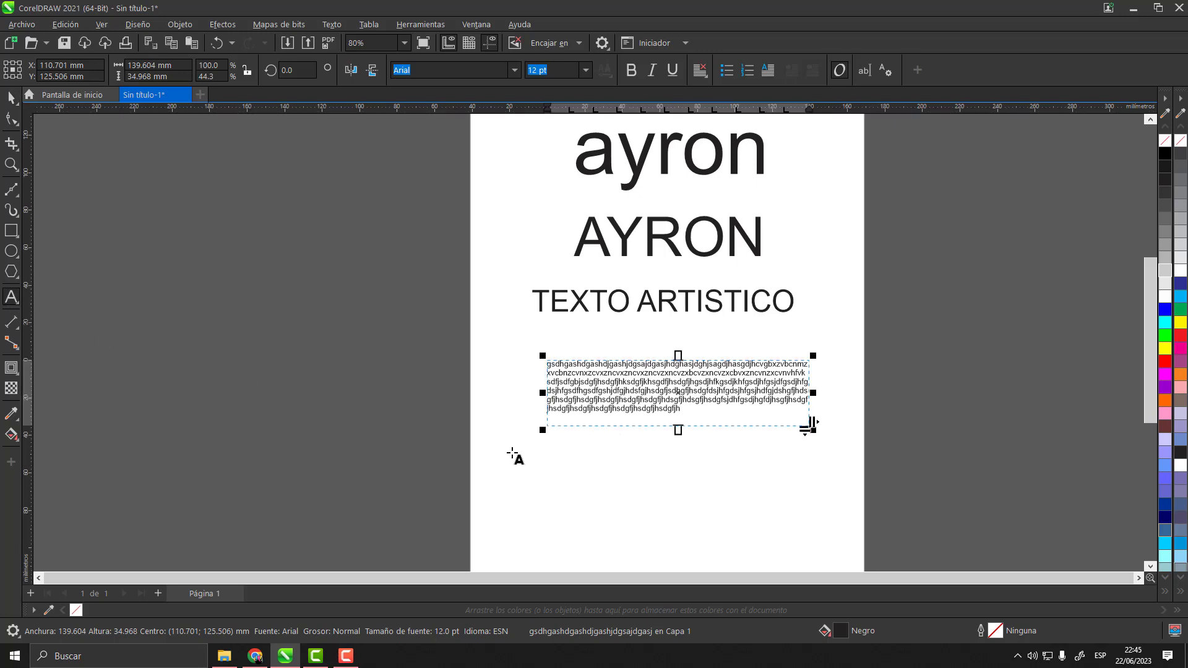
pyautogui.moveTo(551, 453); pyautogui.dragTo(804, 542)
pyautogui.scroll(3, 692, 539)
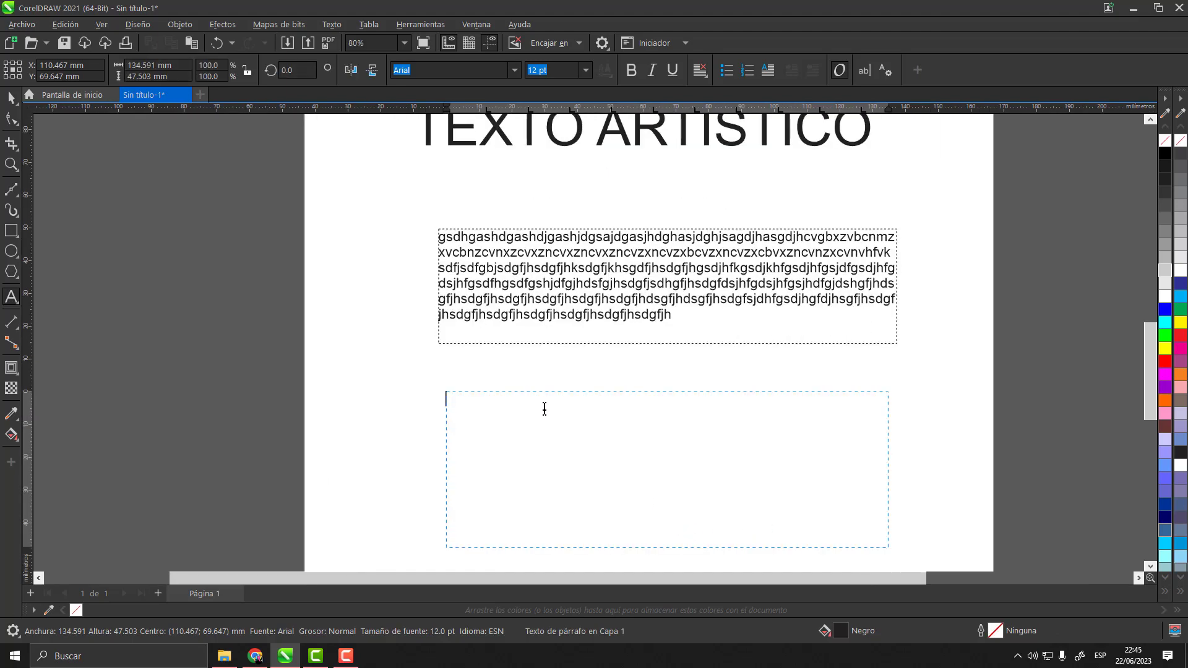
# - Enter "TEXTO DE PARRAFO" in the empty second paragraph text frame
pyautogui.write('TEXT')
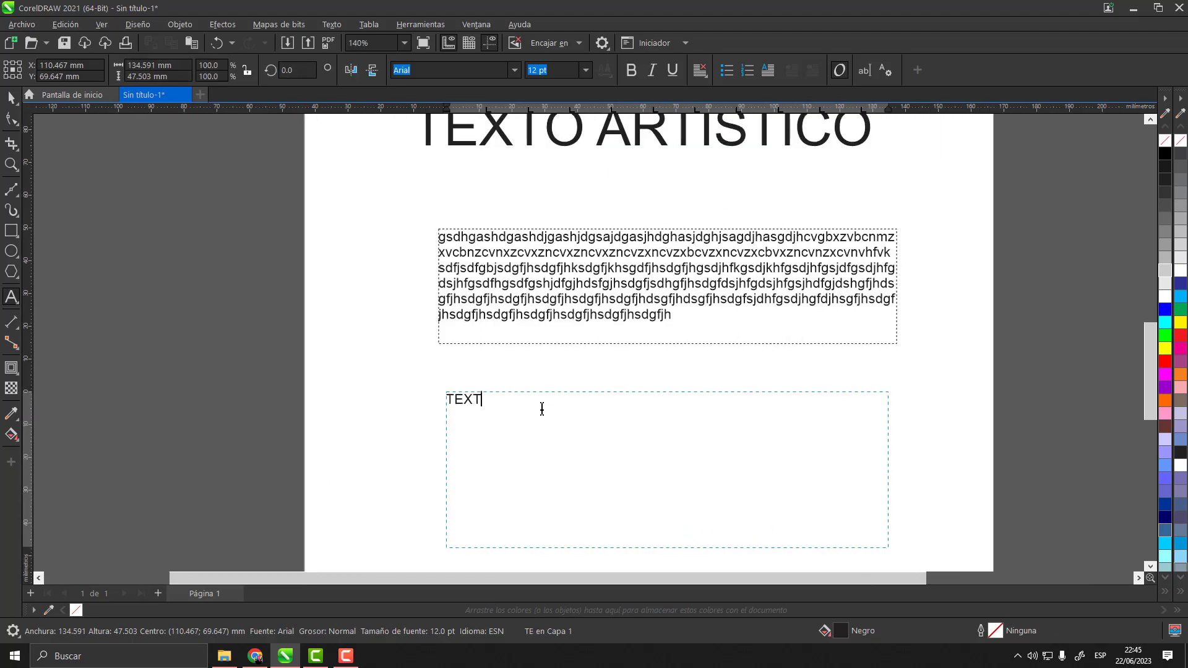
pyautogui.write('O DE PARRAFO')
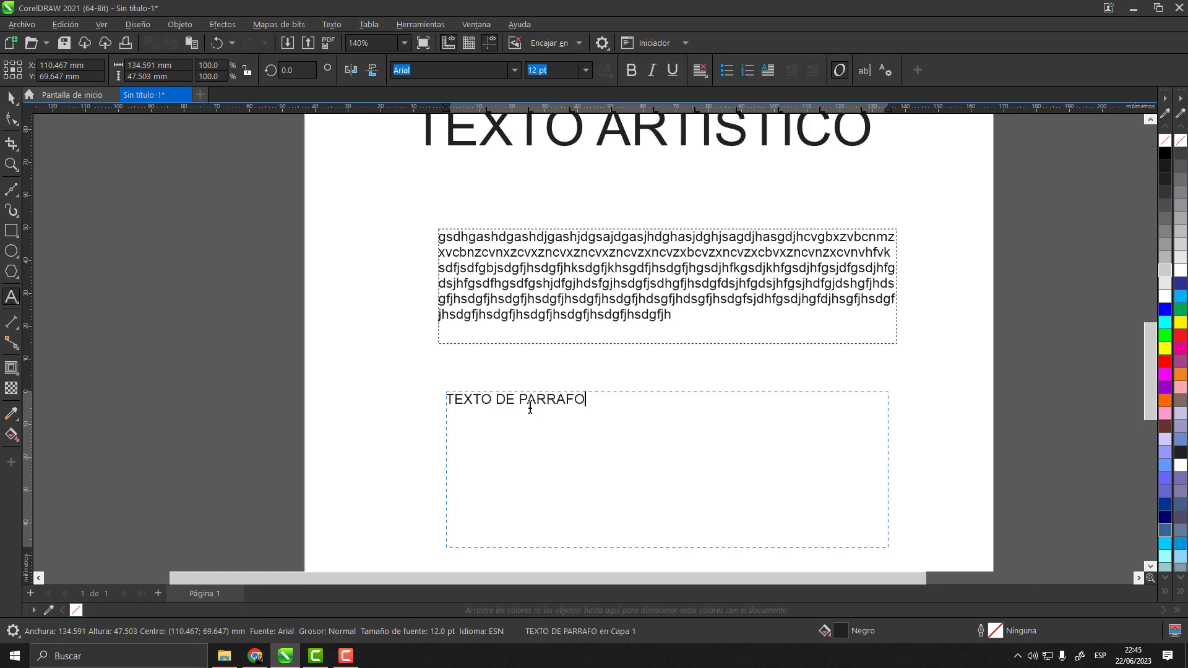
pyautogui.press('Escape')
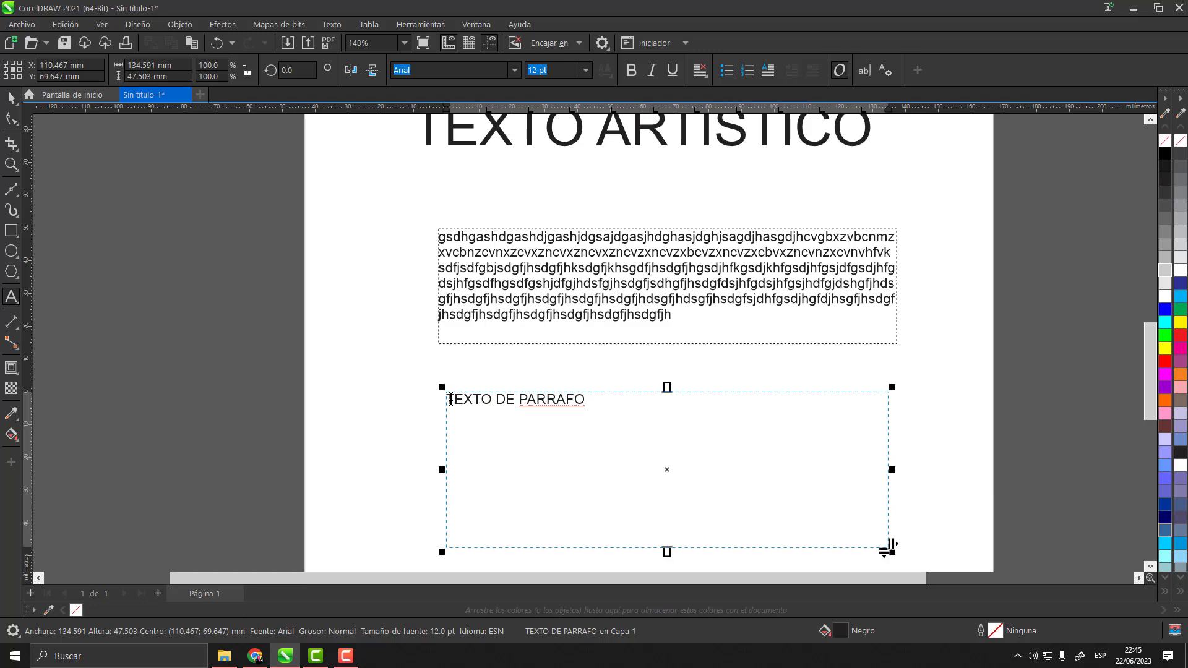
# - Copy the phrase "TEXTO DE PARRAFO" and paste it eleven times after itself in the second paragraph frame
pyautogui.moveTo(448, 401); pyautogui.dragTo(588, 389)
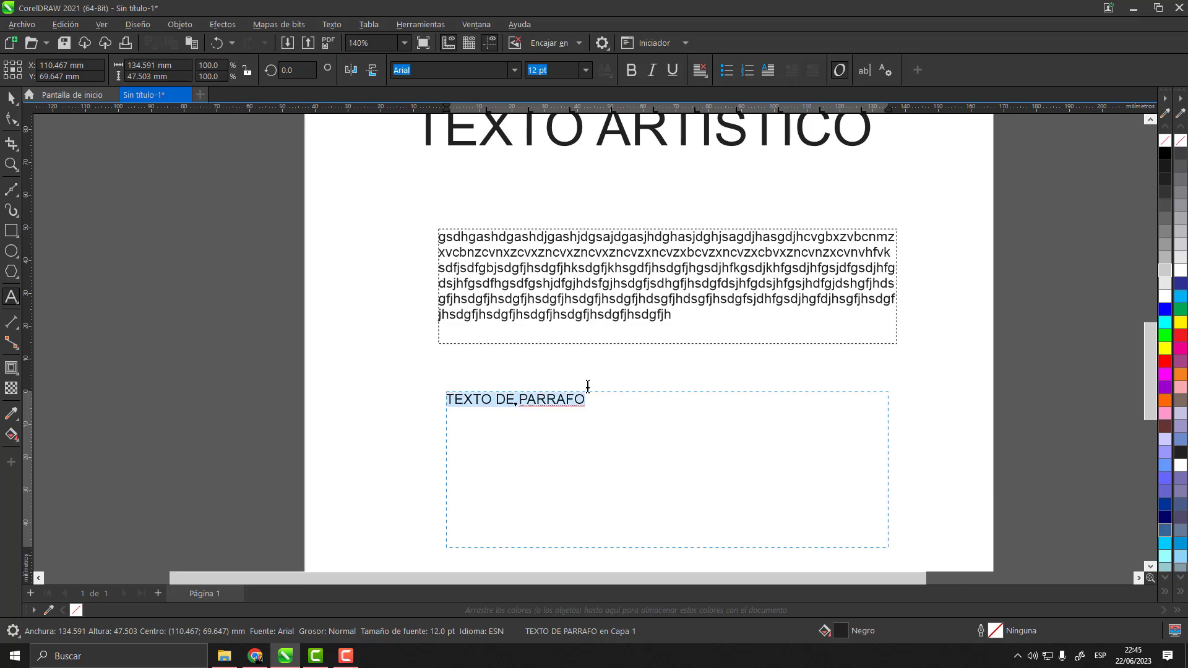
pyautogui.hotkey('ctrl', 'c')
pyautogui.click(616, 404)
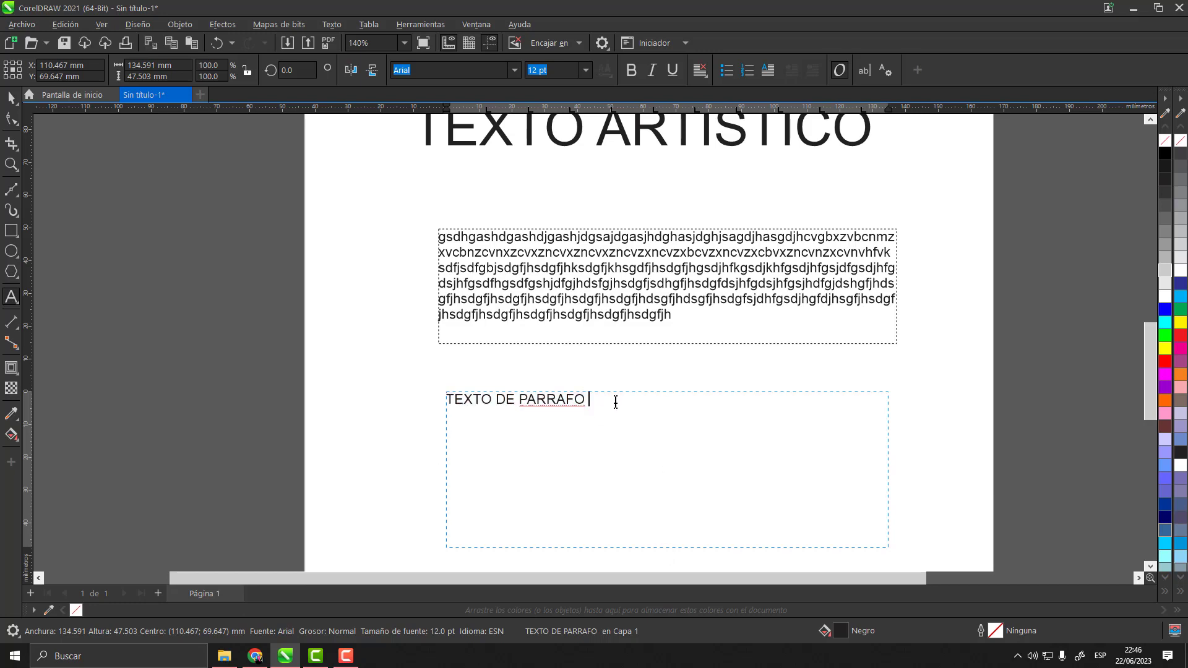
pyautogui.hotkey('ctrl', 'v')
pyautogui.hotkey('ctrl', 'v')
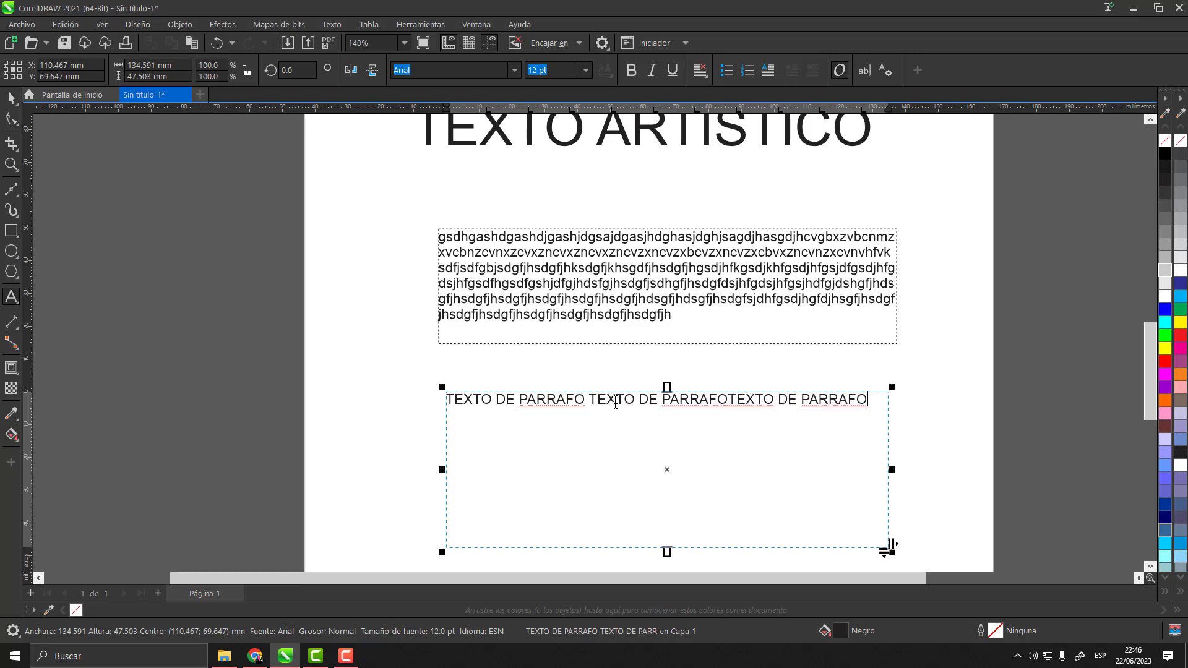
pyautogui.hotkey('ctrl', 'v')
pyautogui.hotkey('ctrl', 'v')
pyautogui.hotkey('ctrl', 'v')
pyautogui.hotkey('ctrl', 'v')
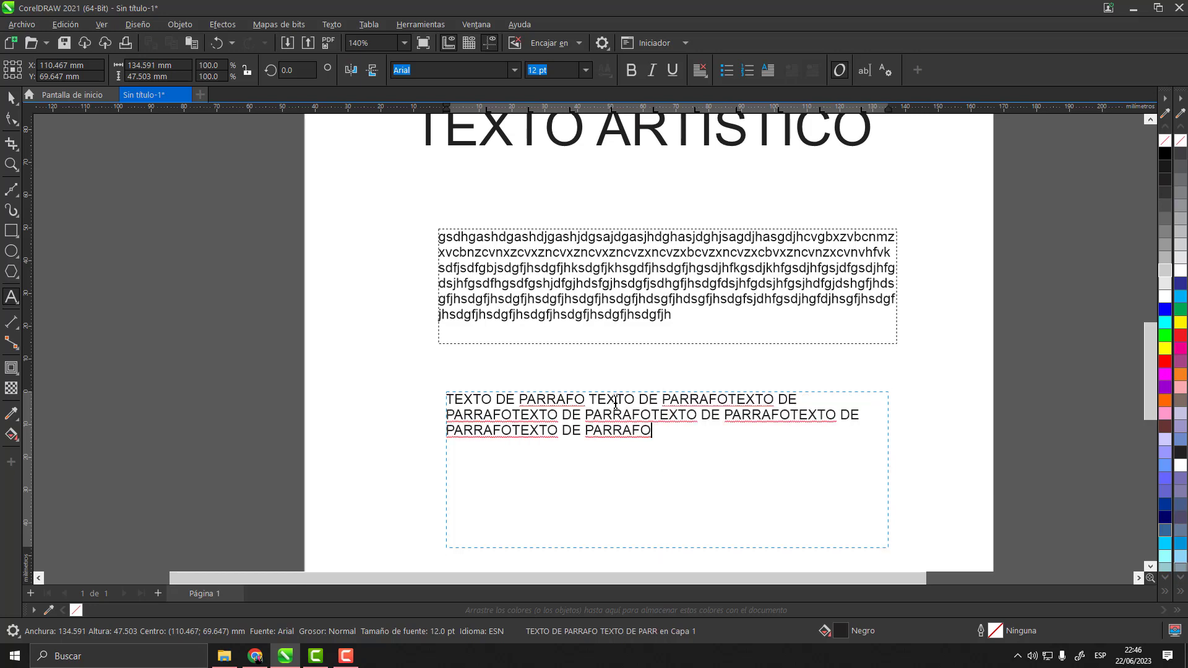
pyautogui.hotkey('ctrl', 'v')
pyautogui.hotkey('ctrl', 'v')
pyautogui.hotkey('ctrl', 'v')
pyautogui.hotkey('ctrl', 'v')
pyautogui.hotkey('ctrl', 'v')
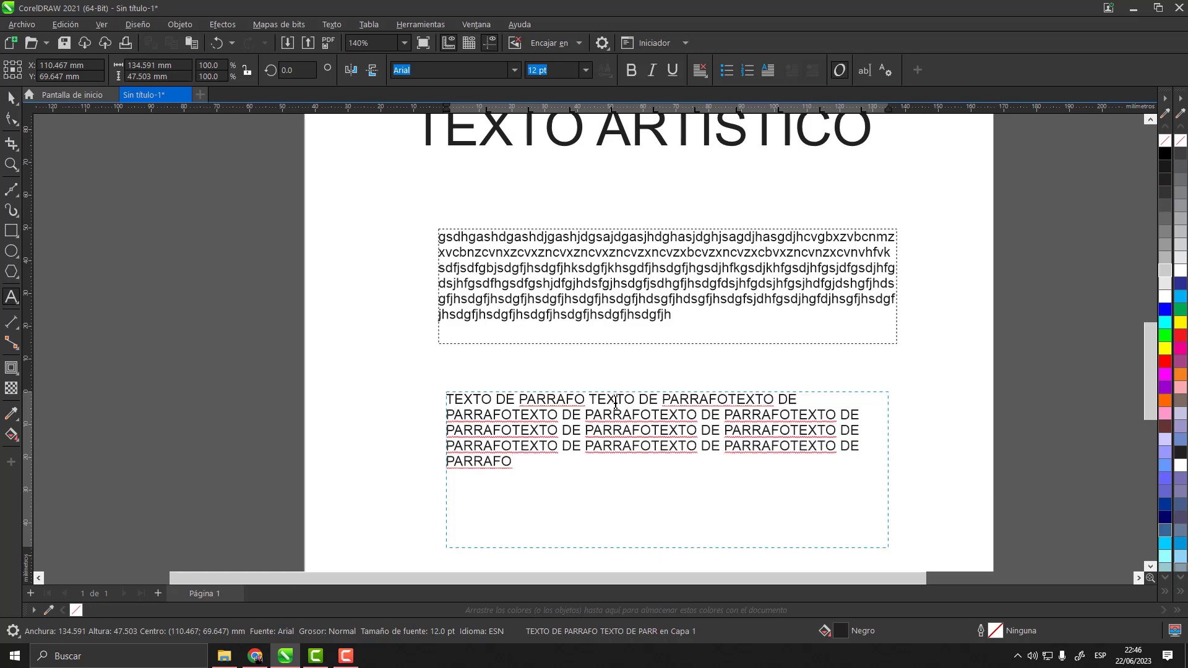
pyautogui.click(11, 97)
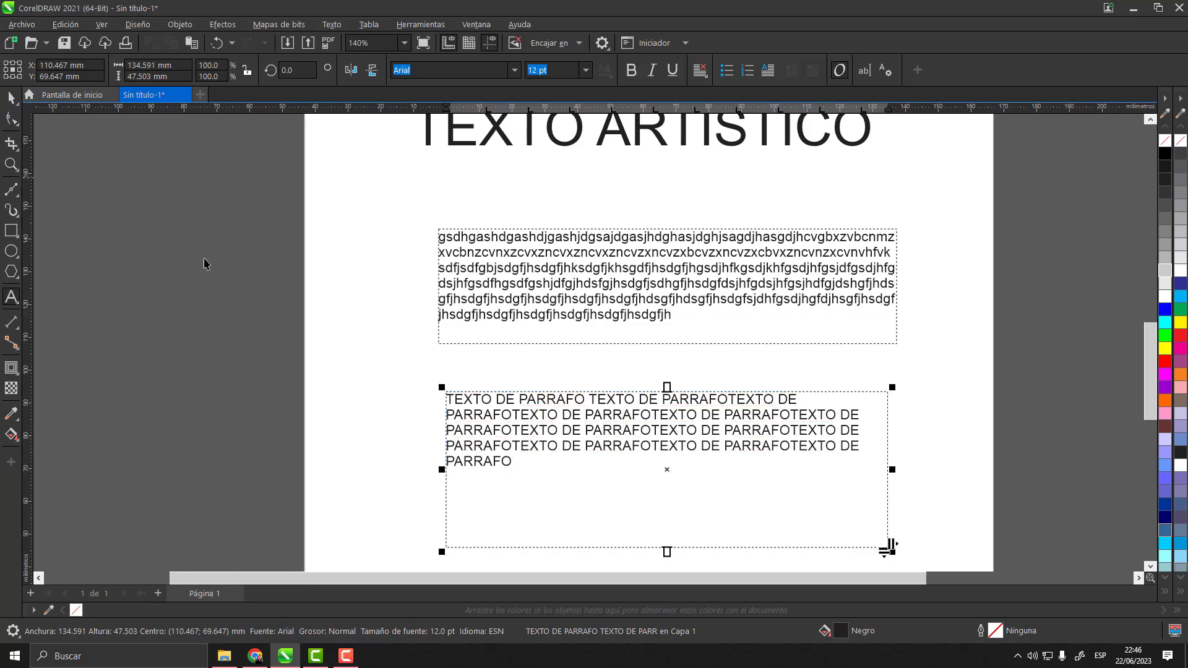
pyautogui.press('Escape')
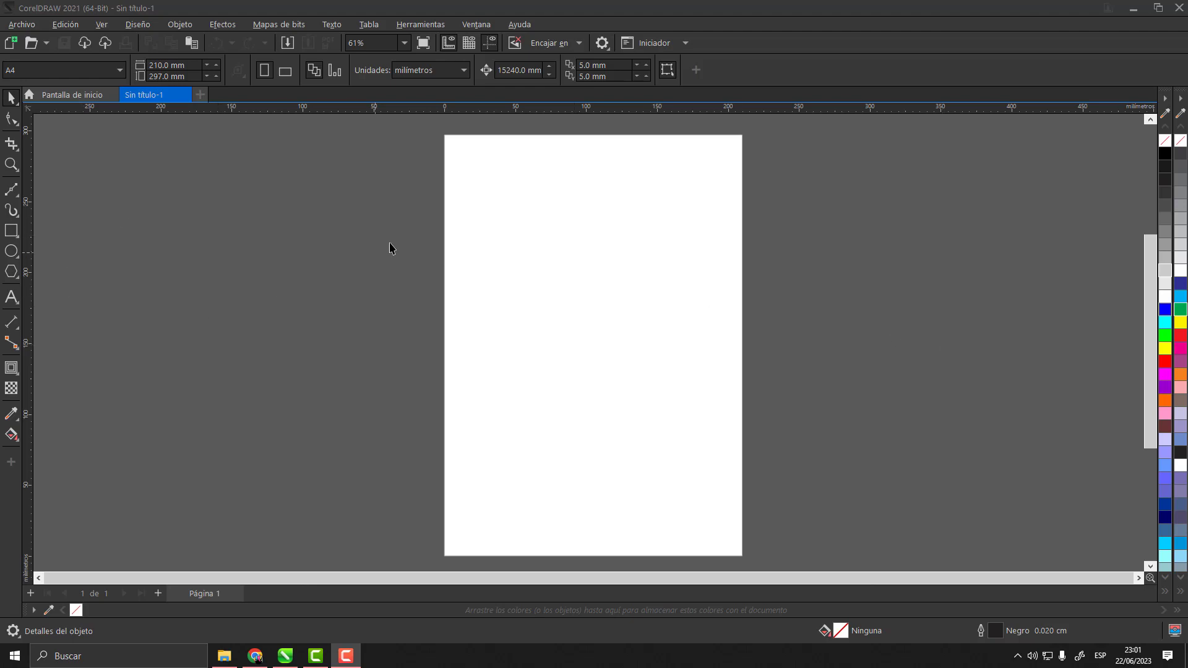
# - Set the blank document's page size to A4 in portrait orientation
pyautogui.scroll(-1, 621, 249)
pyautogui.scroll(1, 610, 253)
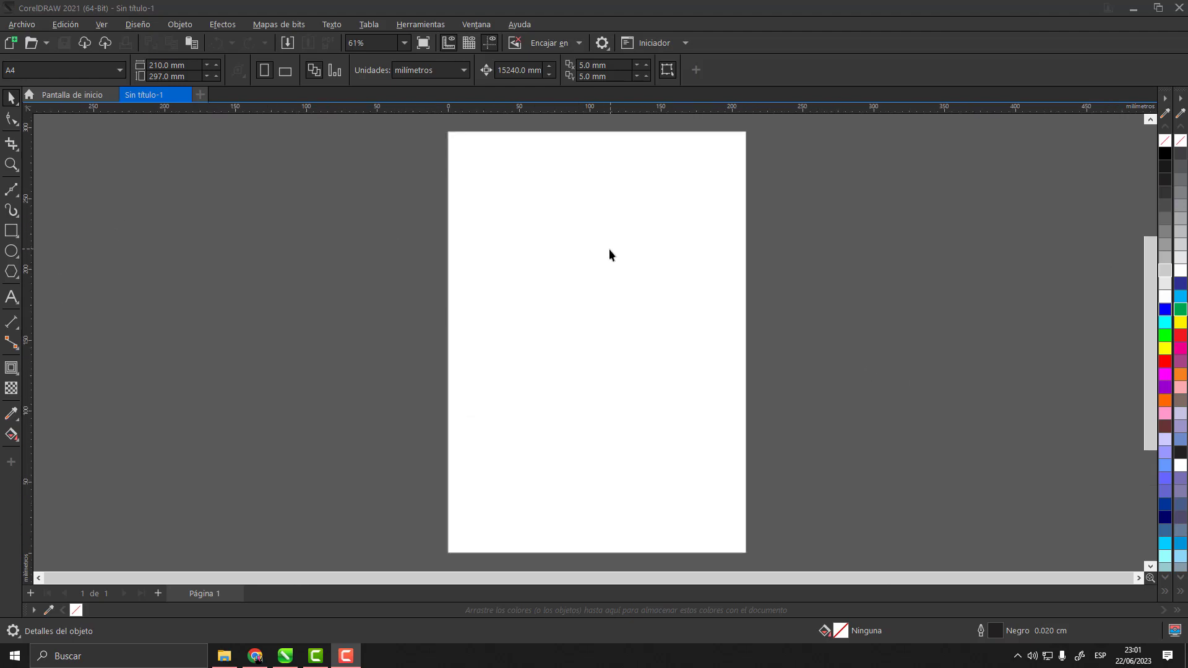
pyautogui.click(83, 65)
pyautogui.click(44, 84)
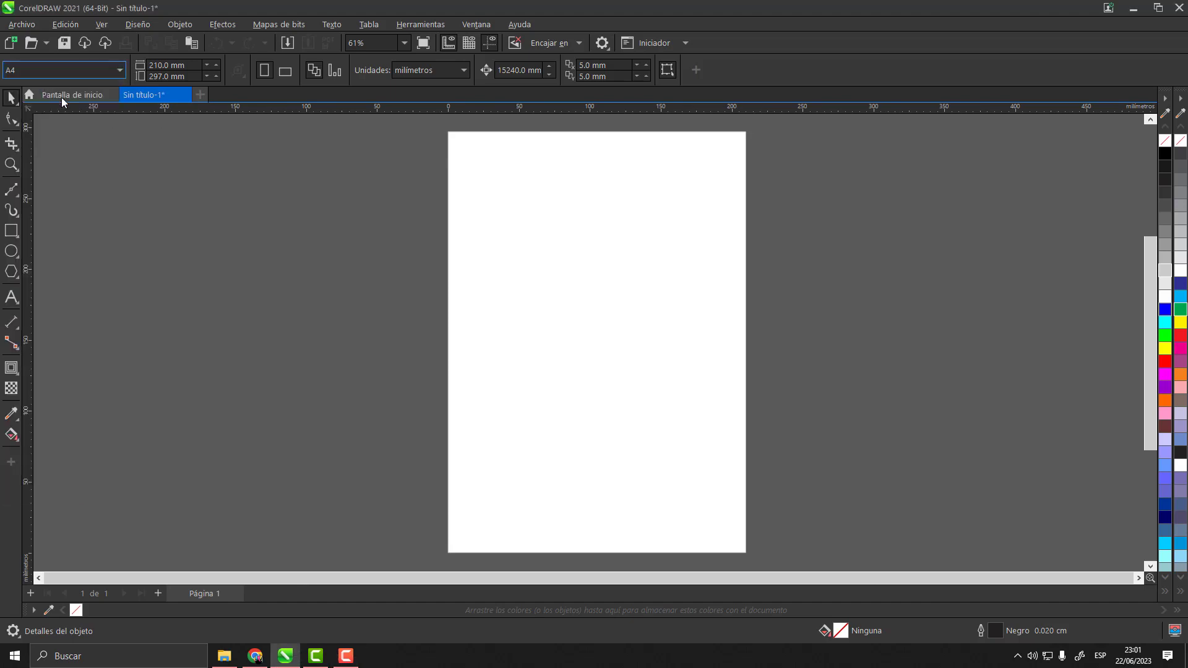
pyautogui.click(266, 70)
# - Start an artistic text line with the Text tool in the upper part of the blank page
pyautogui.click(11, 298)
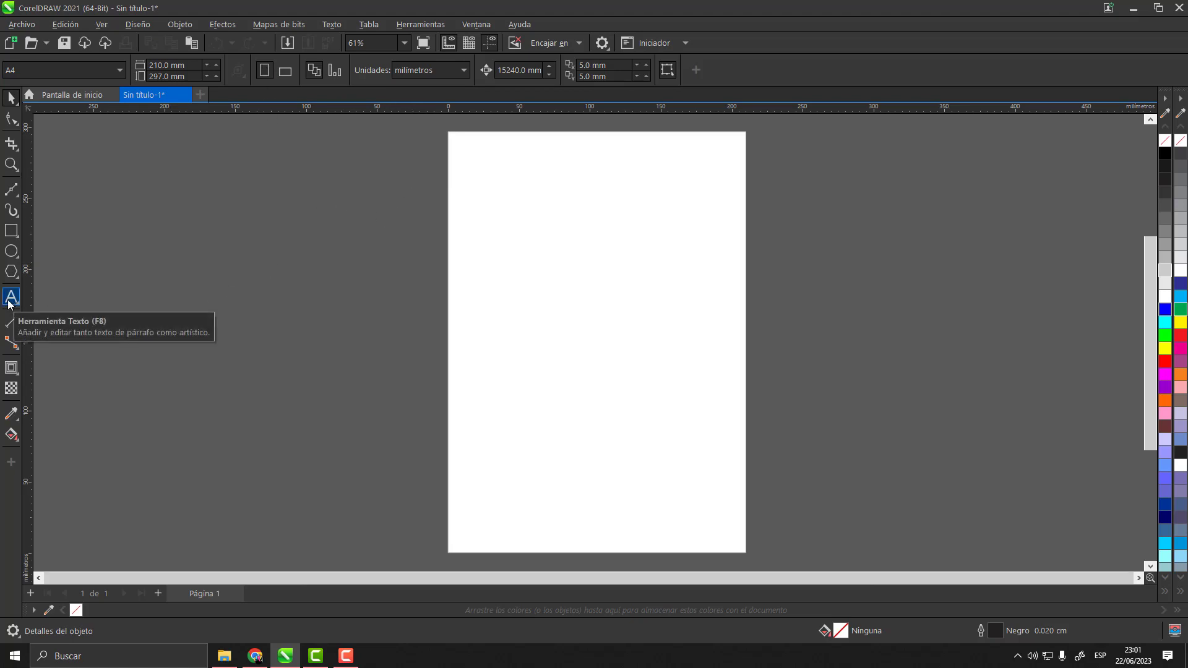
pyautogui.click(11, 299)
pyautogui.click(529, 203)
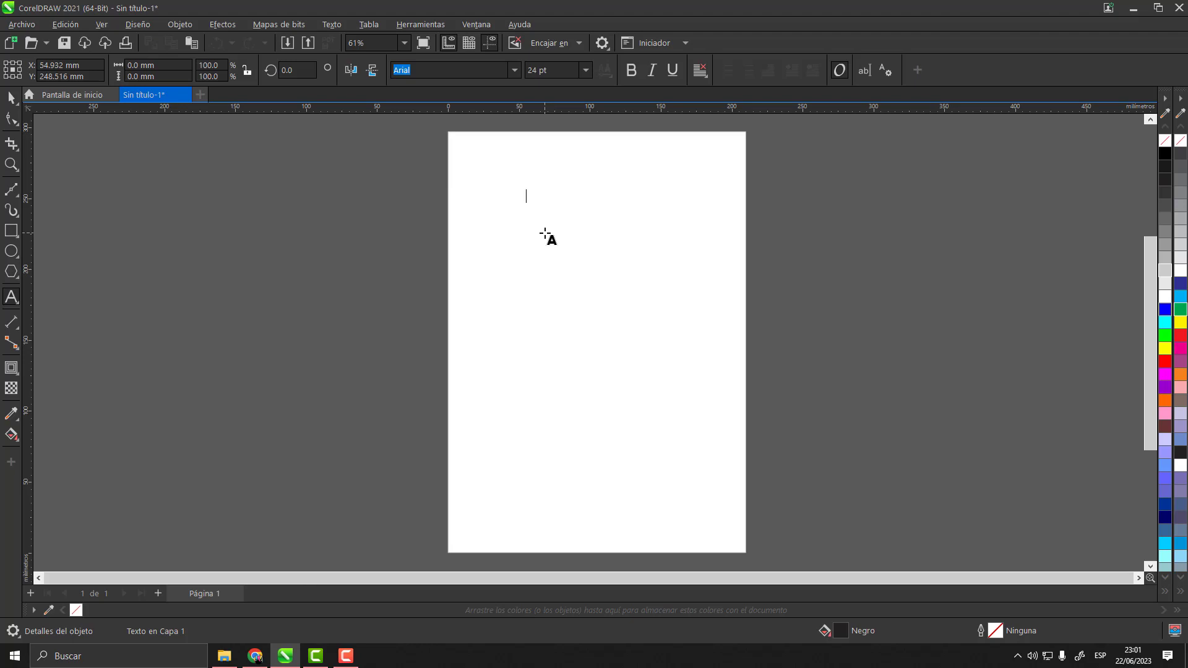
# - Switch to the Wikipedia article in Chrome and copy its title "Machu Picchu"
pyautogui.click(266, 663)
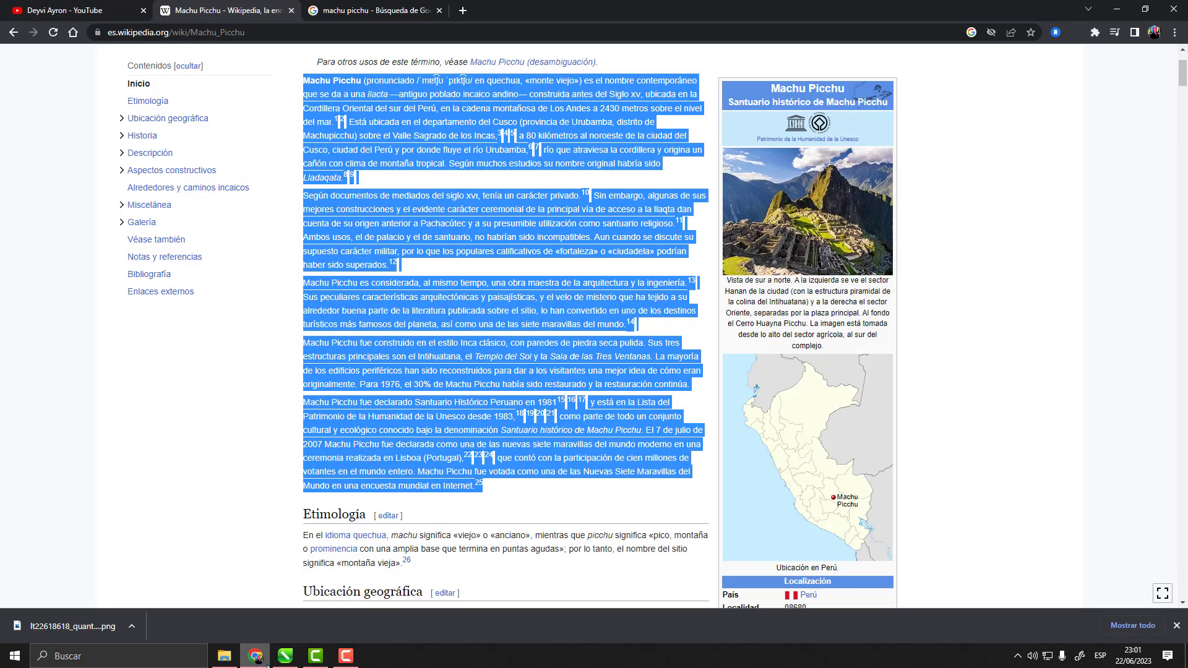
pyautogui.click(461, 213)
pyautogui.scroll(2, 461, 212)
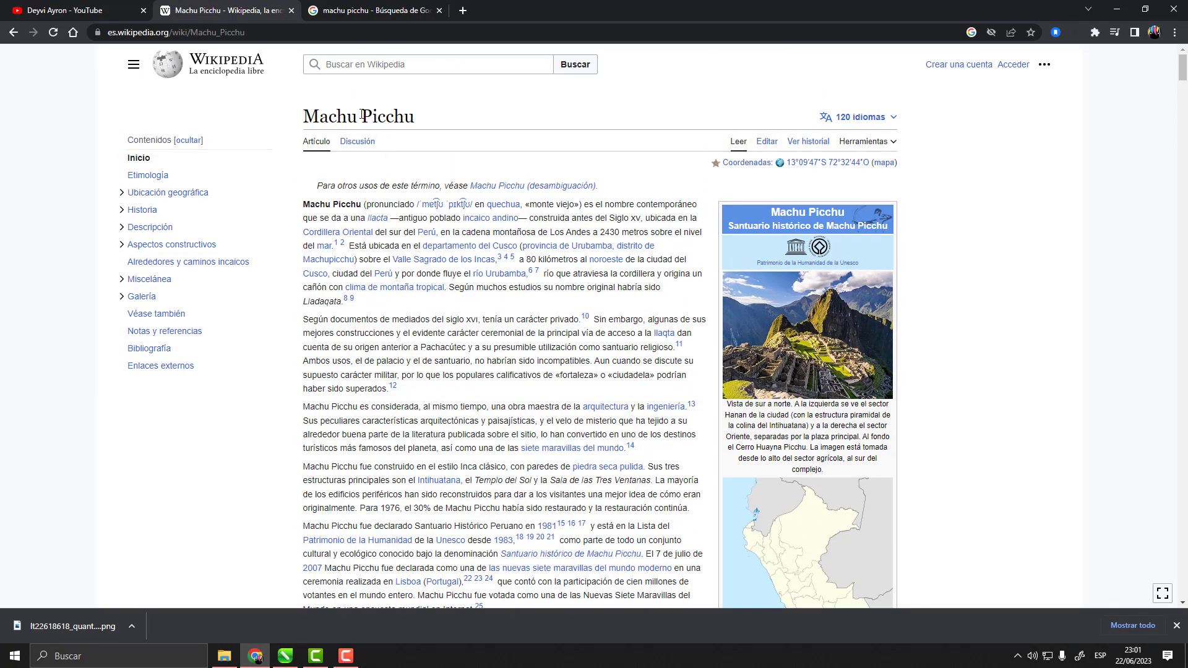
pyautogui.moveTo(305, 115); pyautogui.dragTo(422, 118)
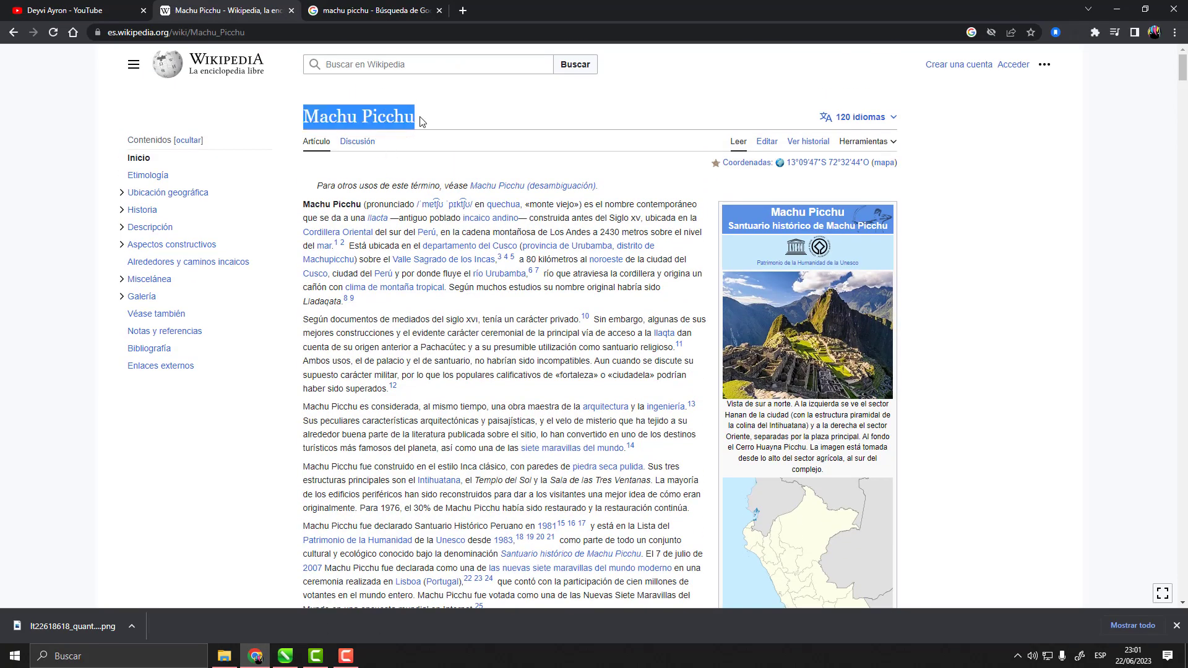
pyautogui.click(315, 118)
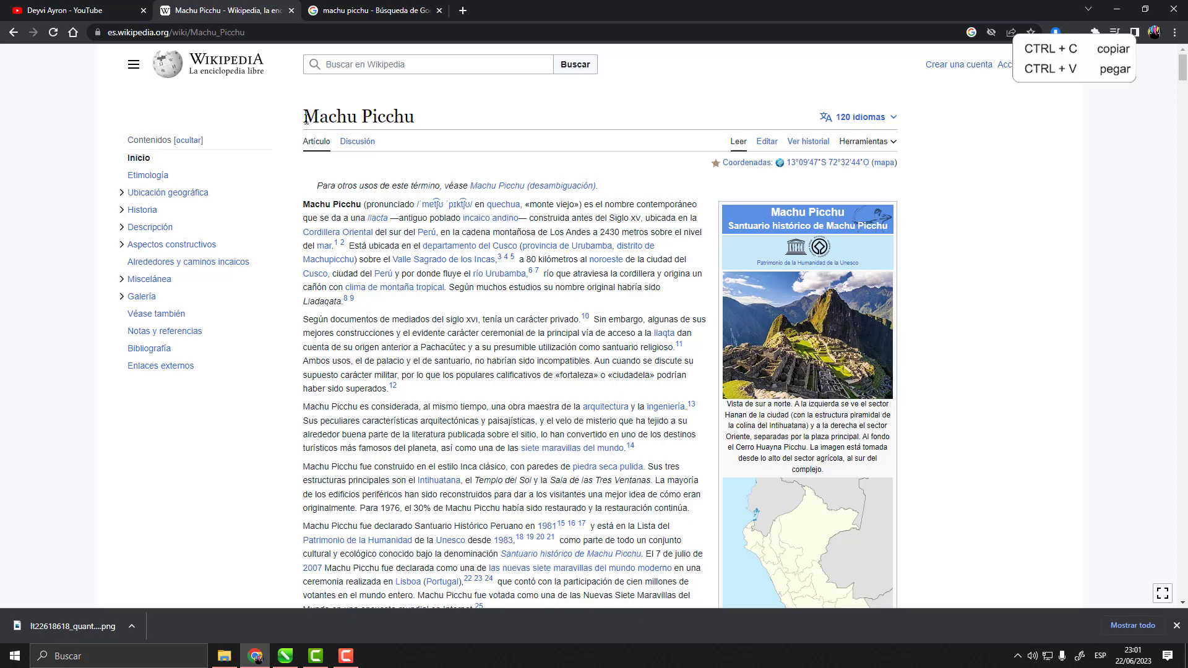
pyautogui.moveTo(305, 120); pyautogui.dragTo(414, 115)
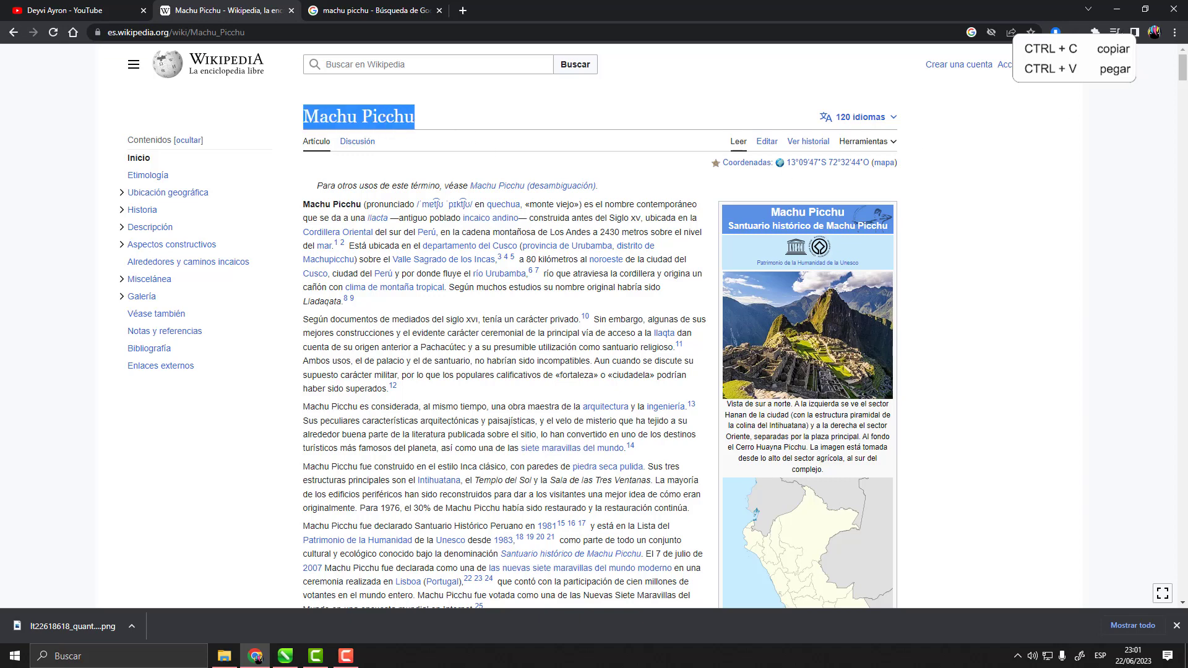
# - Return to CorelDRAW, paste the title as artistic text near the page's upper-left corner, and enlarge it to about 163 mm wide
pyautogui.click(1117, 9)
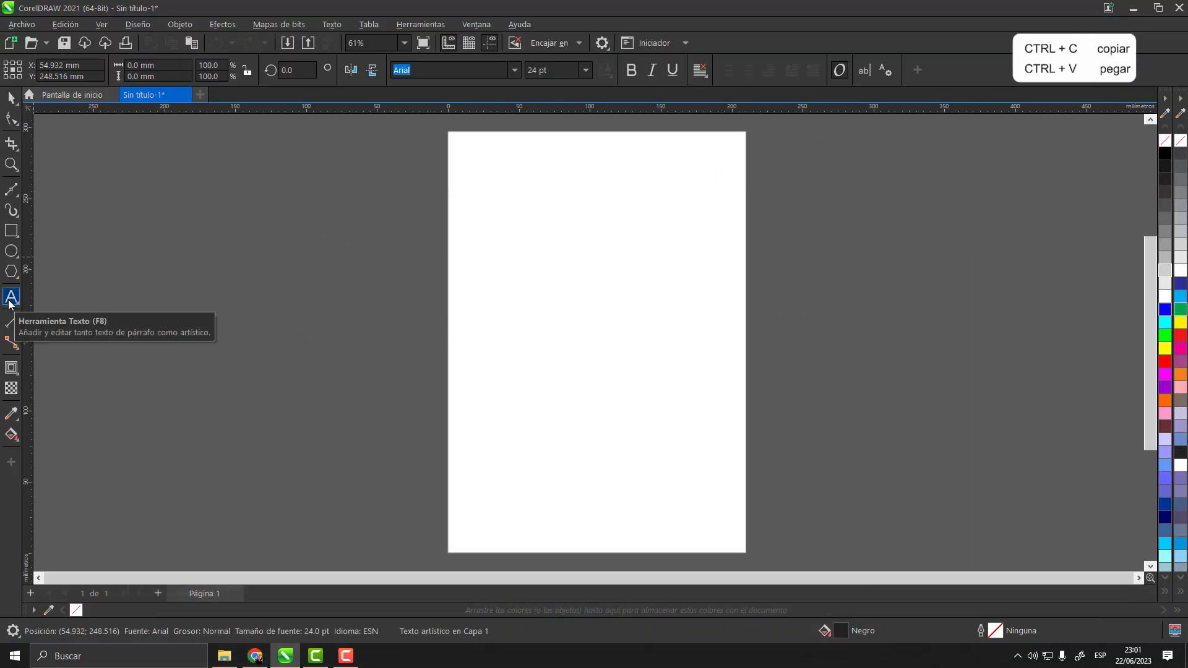
pyautogui.click(481, 180)
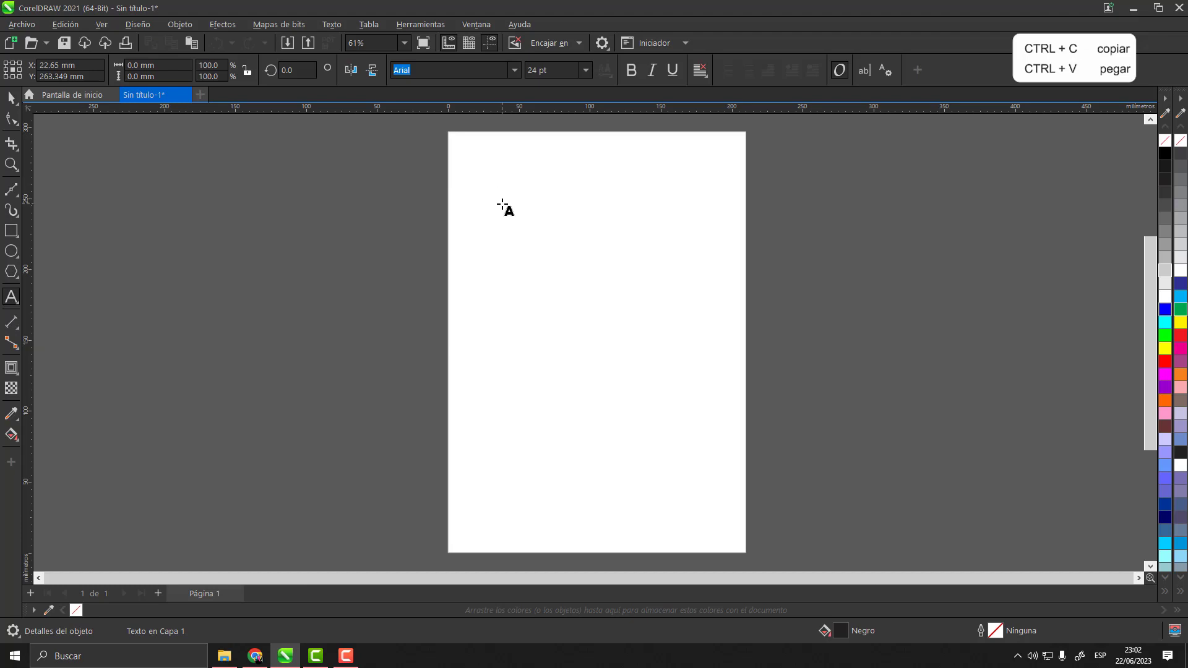
pyautogui.hotkey('ctrl', 'v')
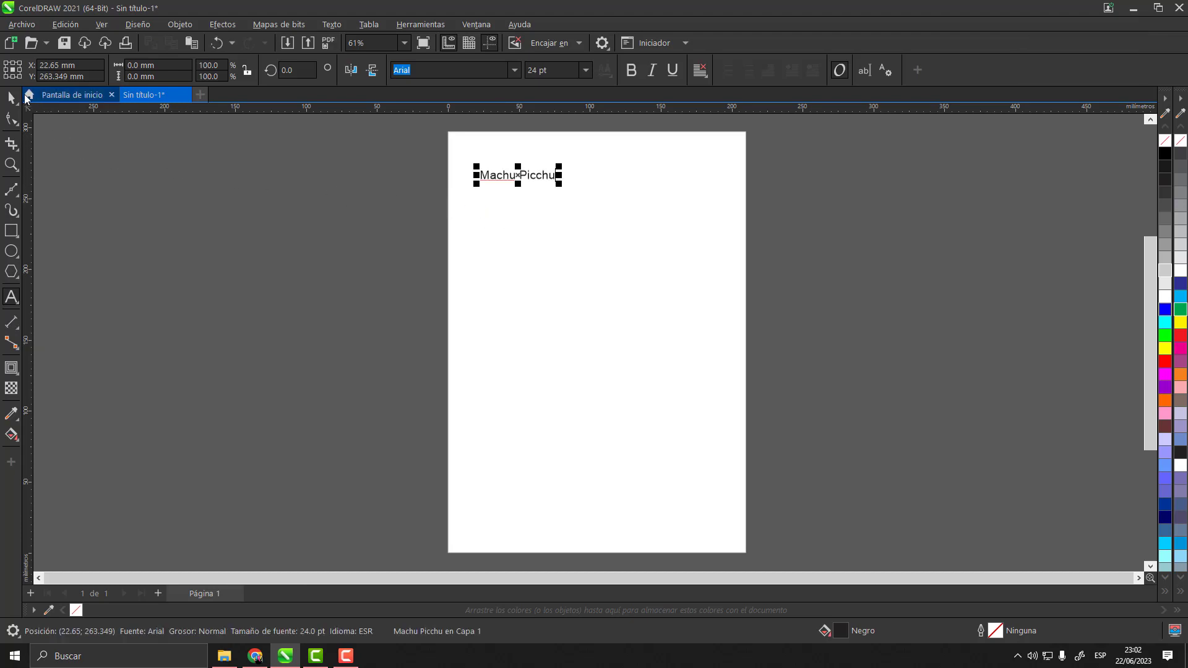
pyautogui.hotkey('ctrl', 'space')
pyautogui.moveTo(560, 184); pyautogui.dragTo(721, 240)
pyautogui.scroll(2, 538, 143)
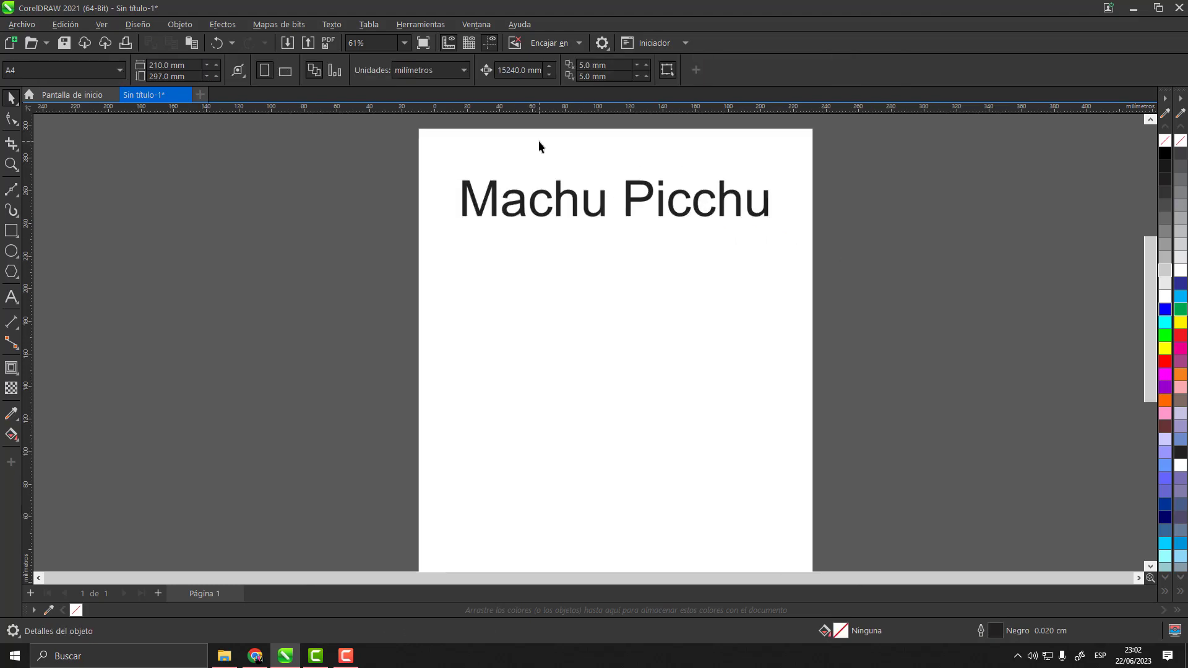
# - Make the "Machu Picchu" title bold
pyautogui.click(613, 236)
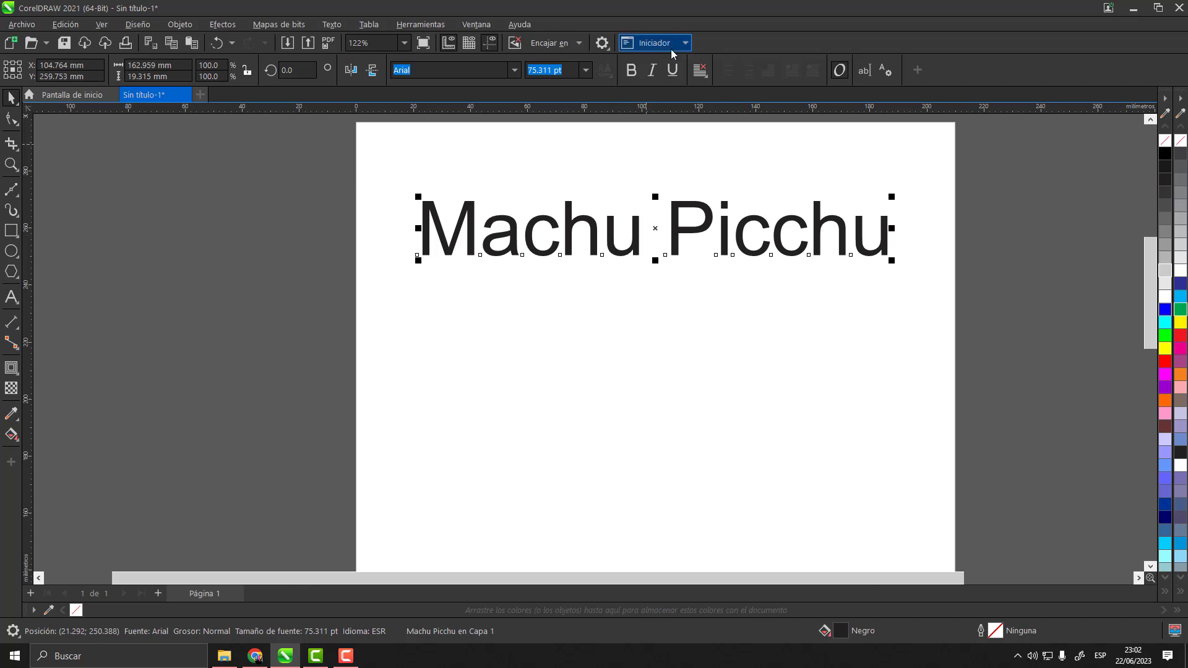
pyautogui.click(632, 71)
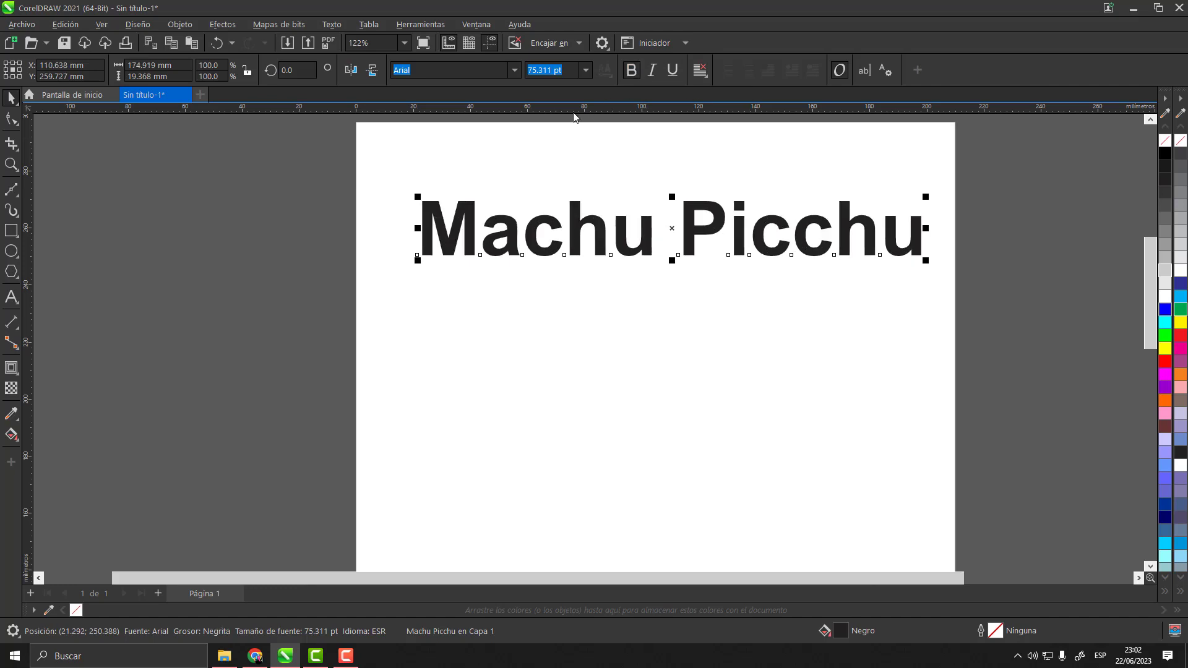
pyautogui.click(329, 223)
pyautogui.click(709, 228)
pyautogui.click(633, 72)
pyautogui.click(633, 72)
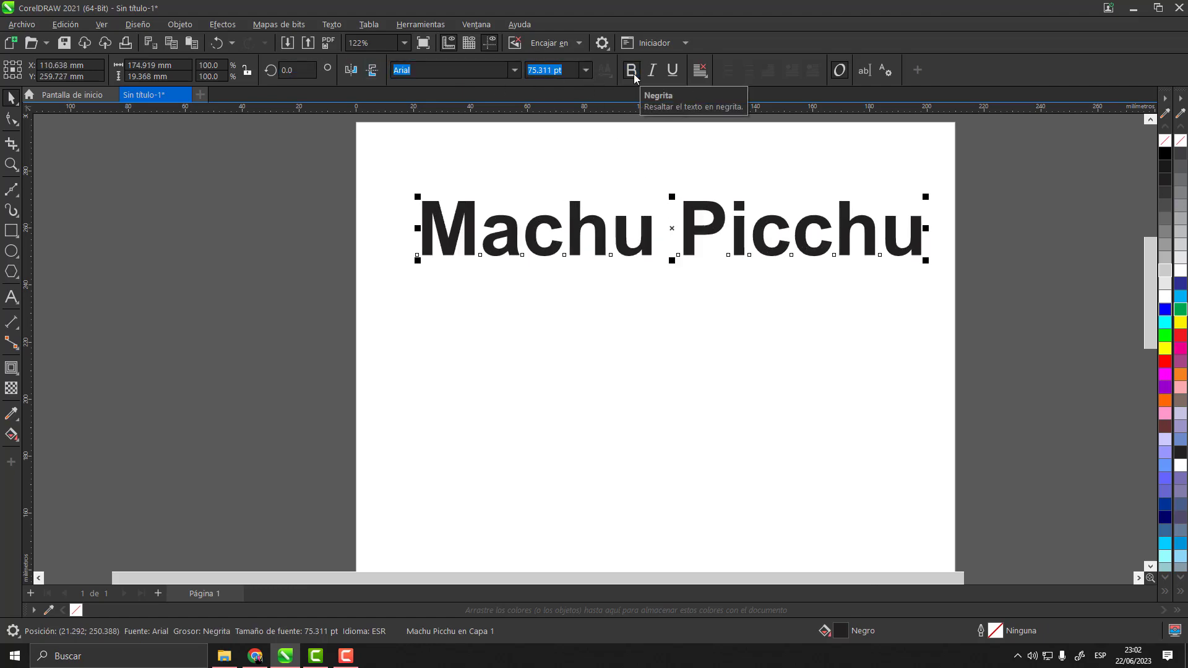
# - Try italic and underline on the bold title, switching each one off again
pyautogui.click(653, 71)
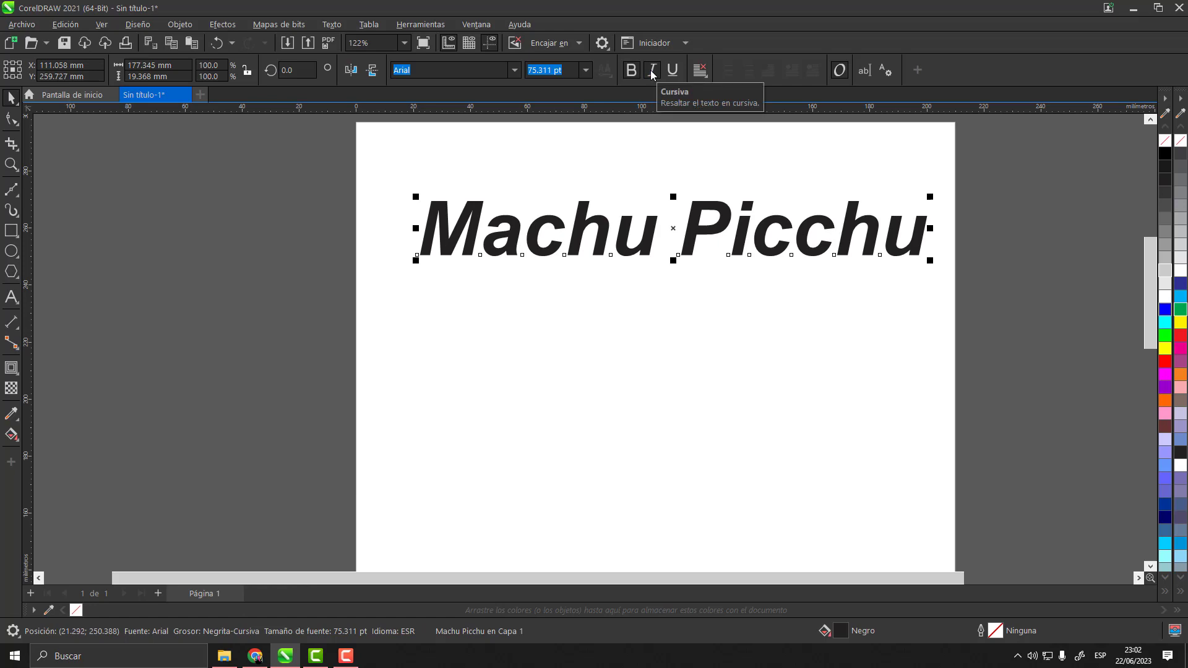
pyautogui.click(652, 71)
pyautogui.click(674, 71)
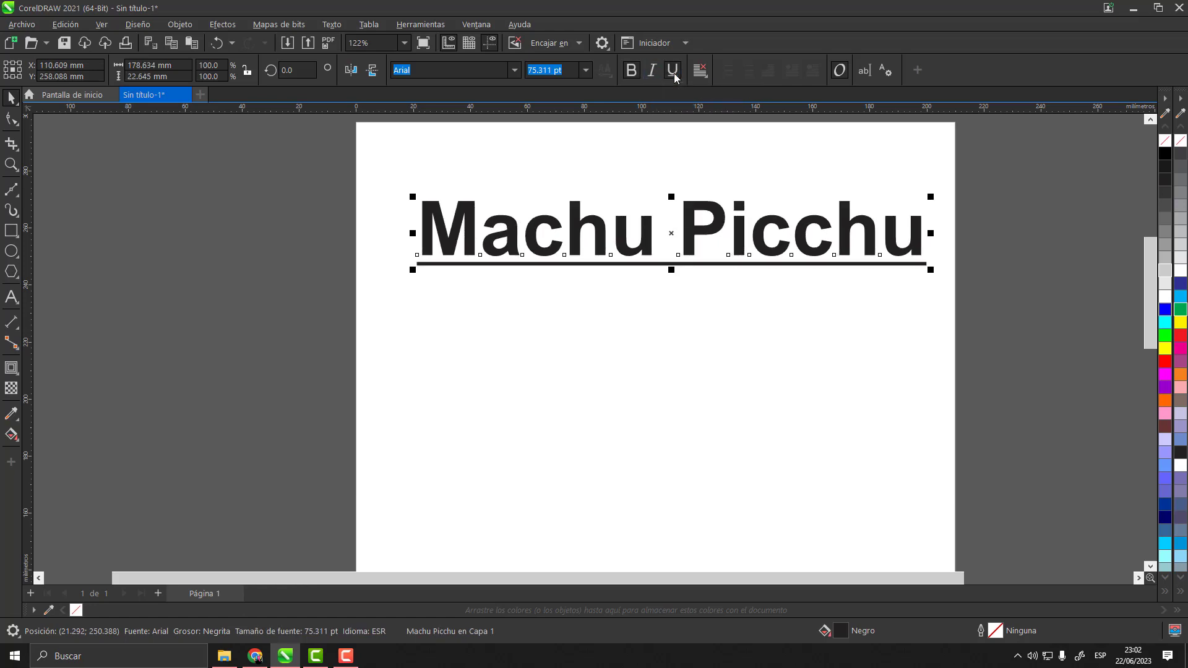
pyautogui.click(675, 74)
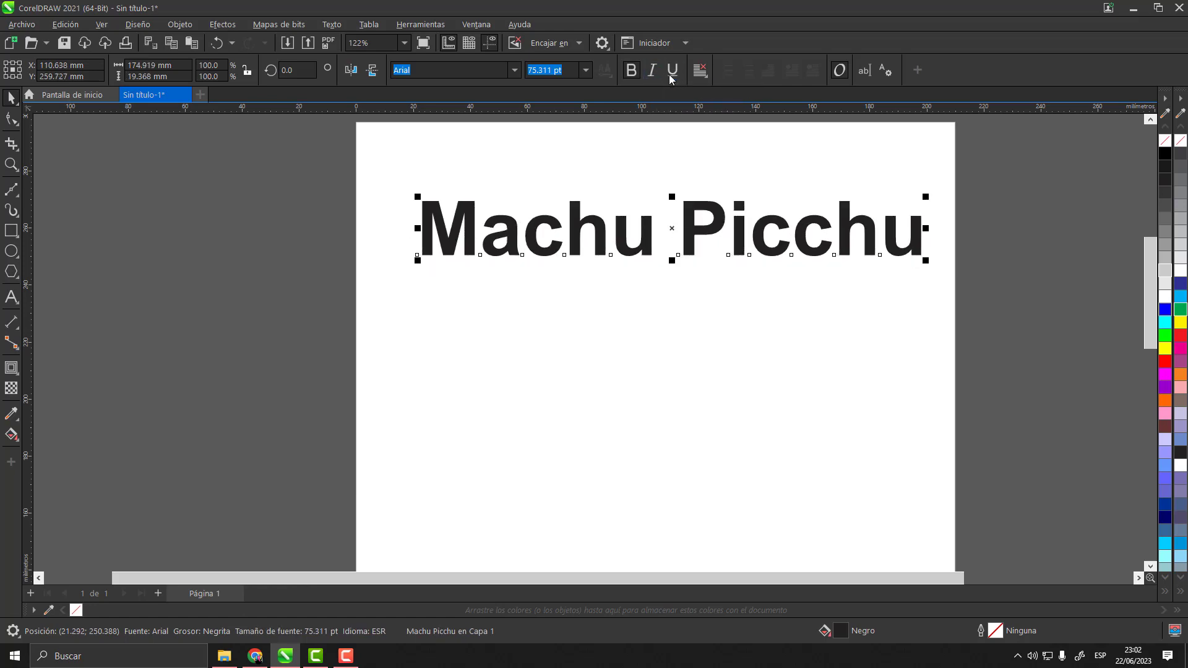
pyautogui.click(637, 75)
pyautogui.click(636, 74)
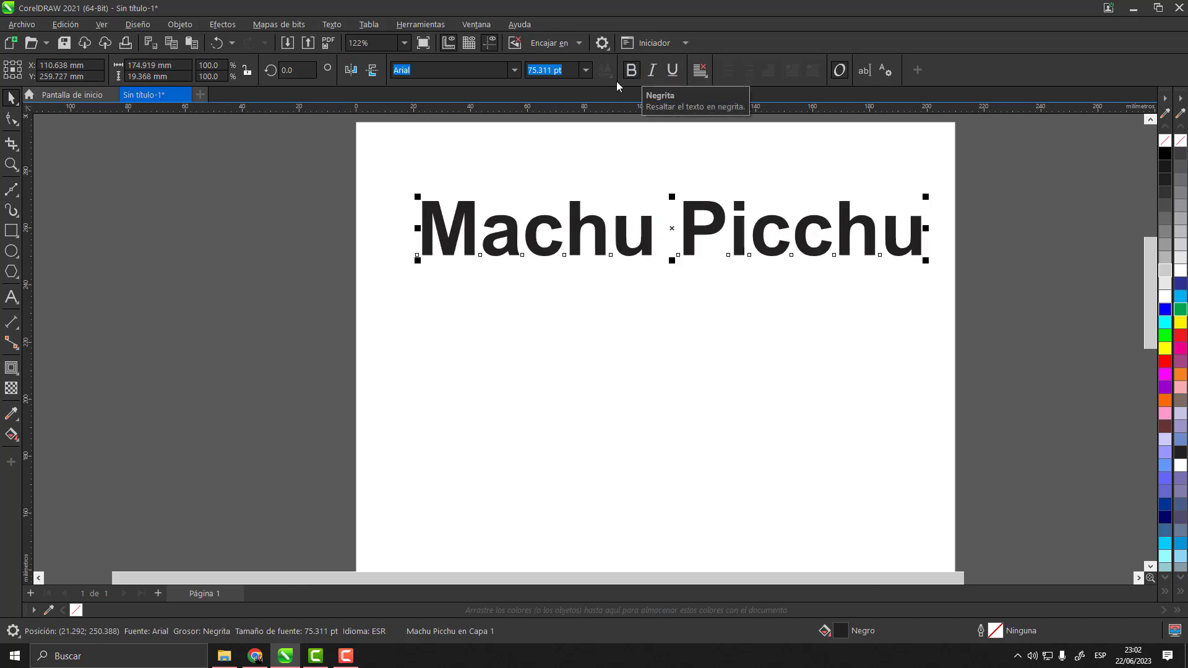
# - Change the title's font to Roboto and apply bold
pyautogui.click(516, 71)
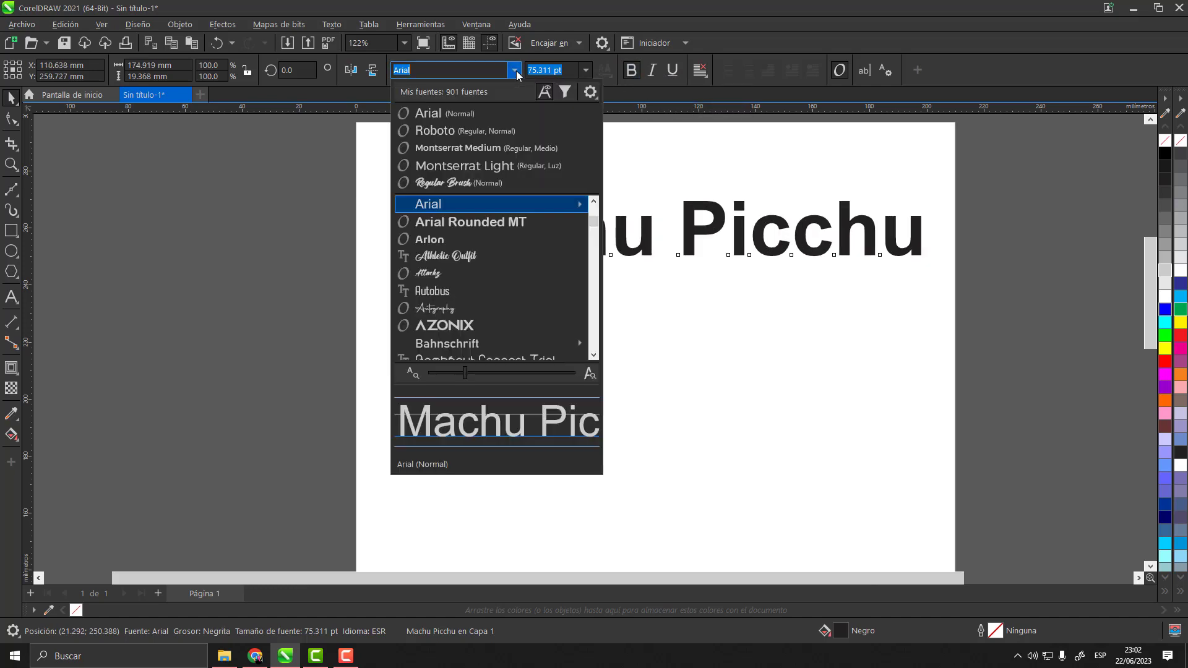
pyautogui.click(450, 131)
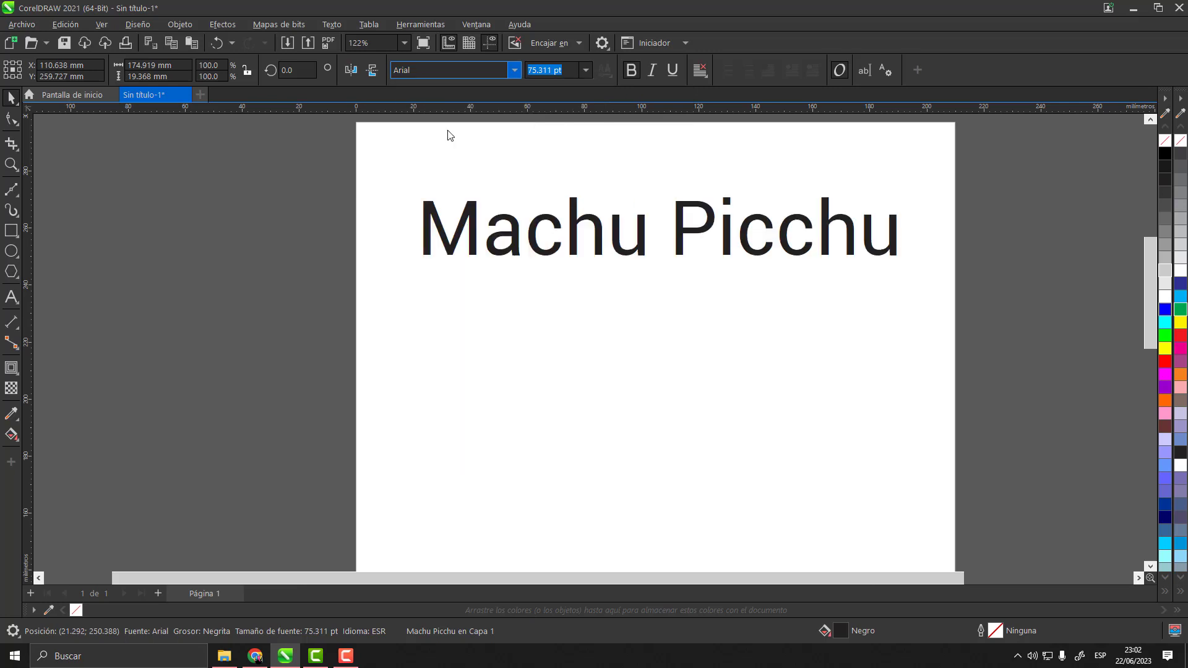
pyautogui.click(631, 71)
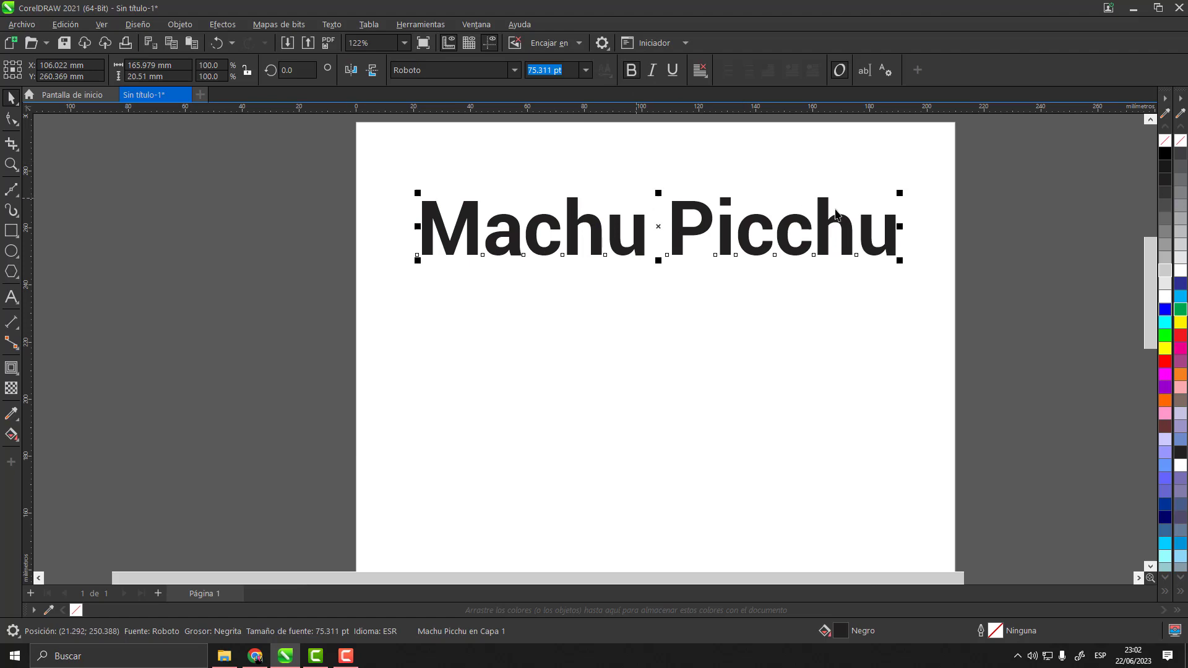
# - Duplicate the bold Roboto title directly below the original
pyautogui.scroll(-1, 511, 291)
pyautogui.scroll(1, 560, 260)
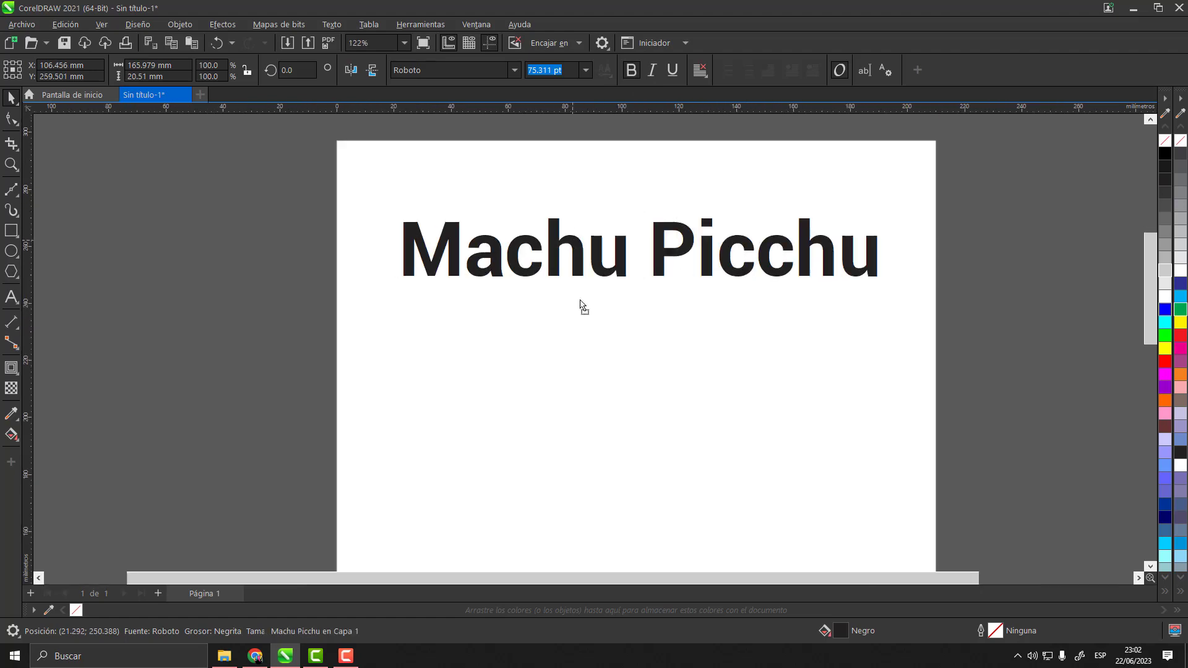
pyautogui.moveTo(580, 301); pyautogui.dragTo(581, 310)
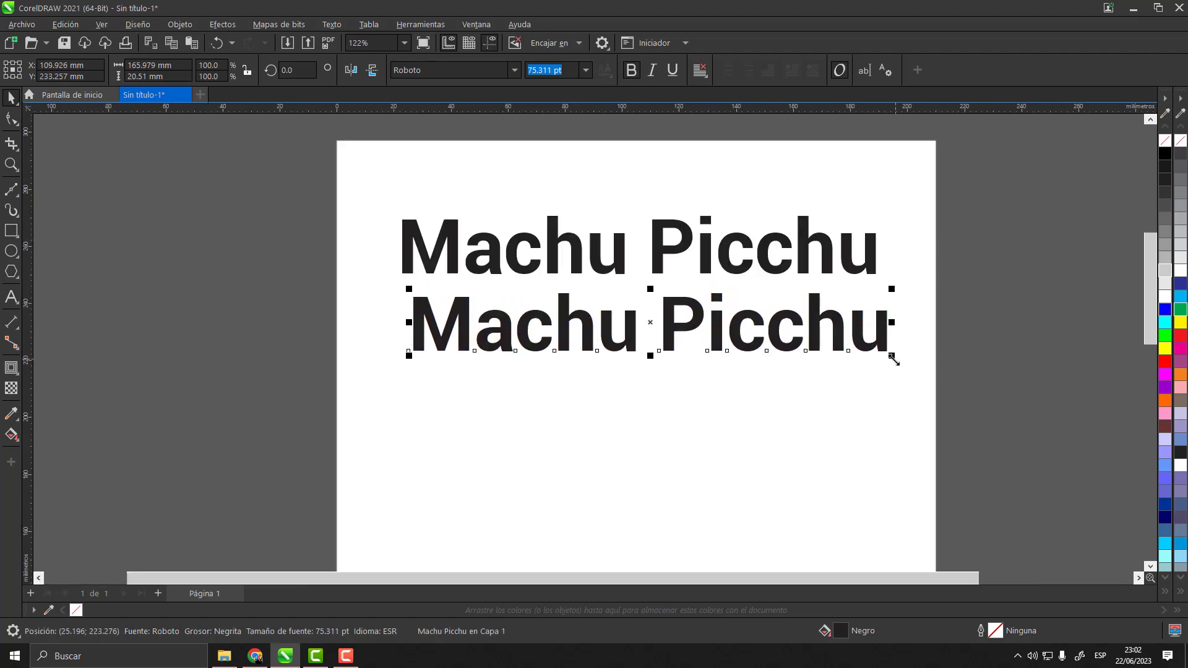
# - Shrink the duplicated title to about 30 pt and replace its text with "EL OMBLIGO DEL MUNDO"
pyautogui.moveTo(894, 360); pyautogui.dragTo(610, 337)
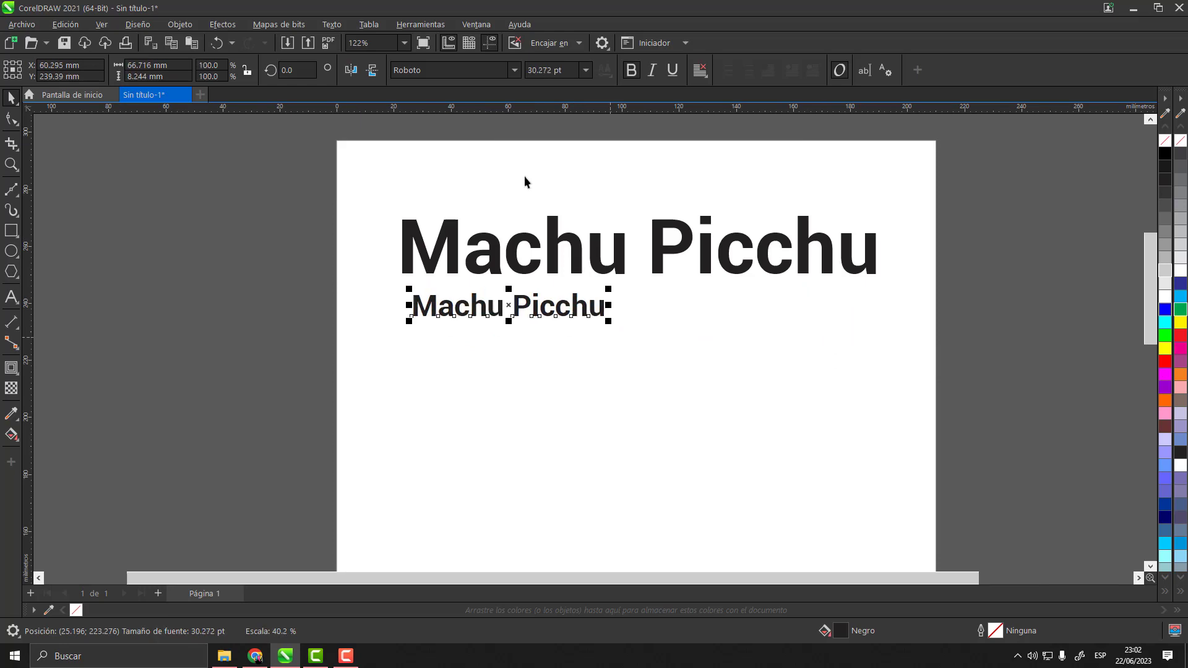
pyautogui.click(9, 294)
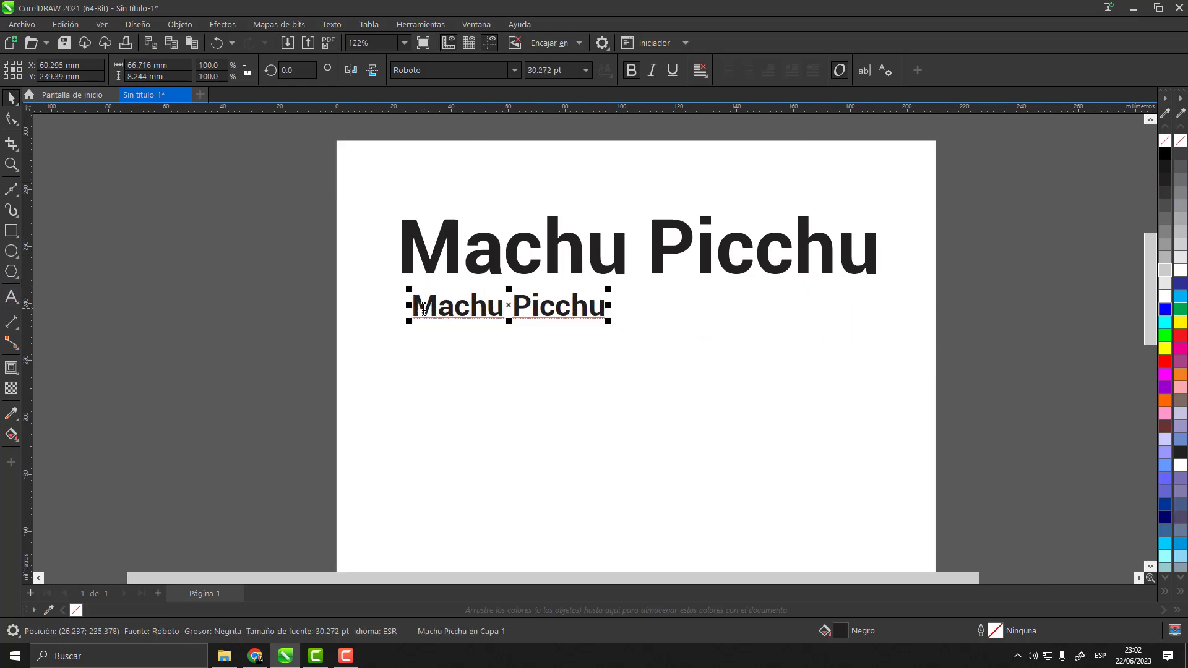
pyautogui.moveTo(412, 306); pyautogui.dragTo(641, 312)
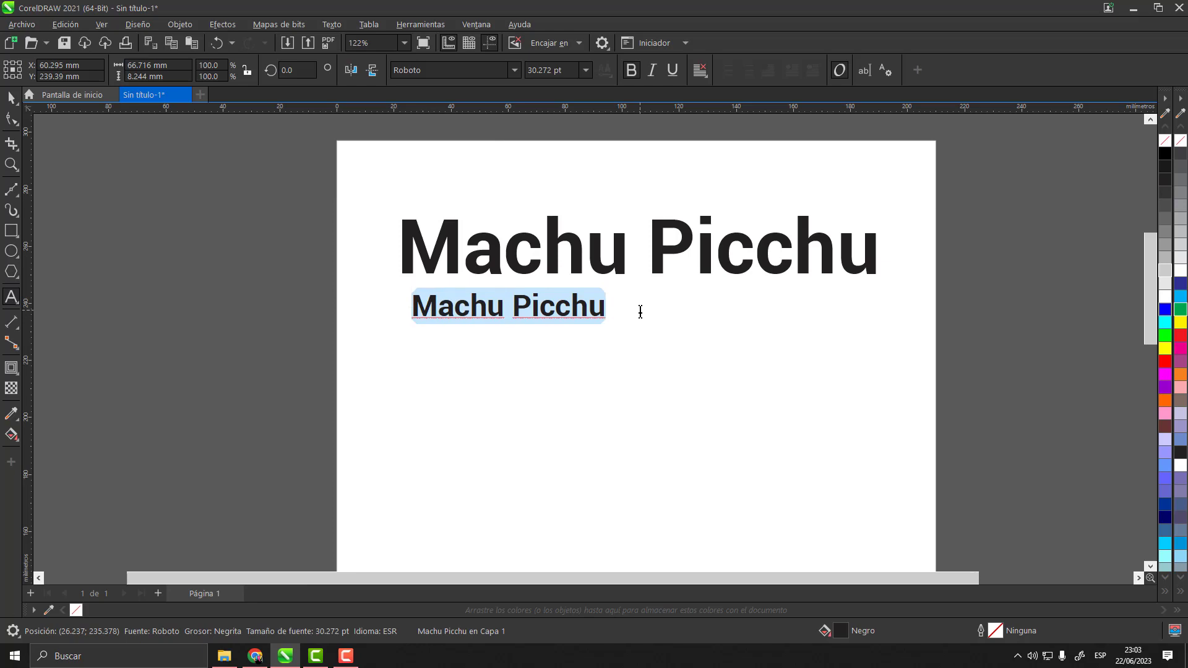
pyautogui.write('EL H')
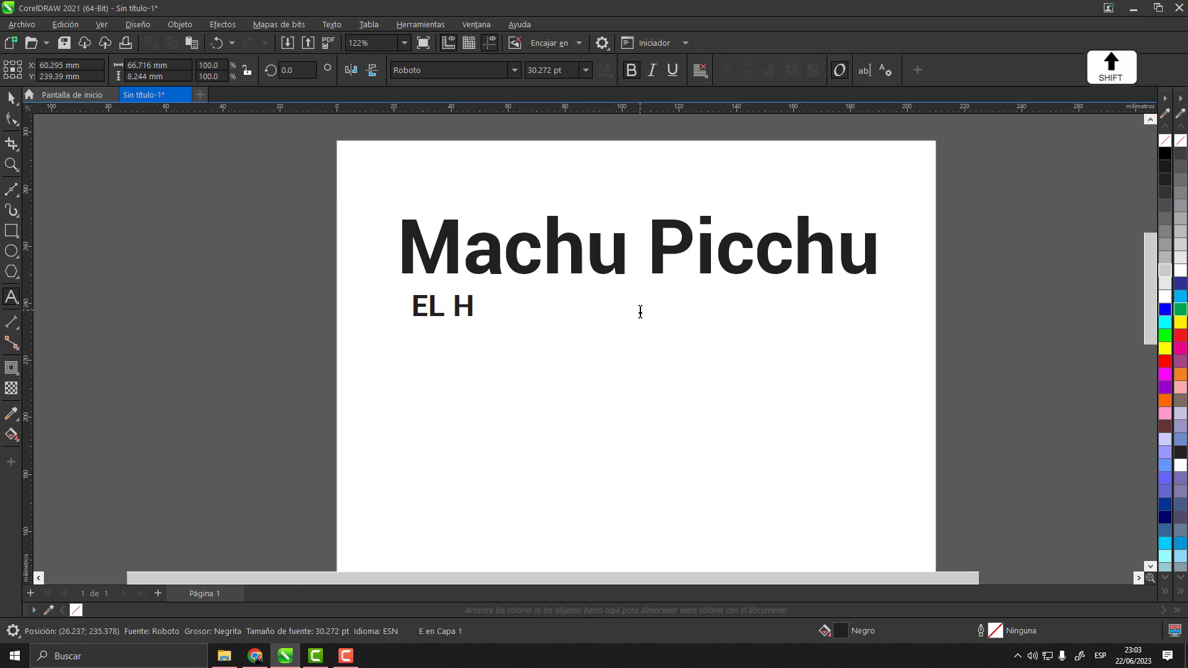
pyautogui.press('BackSpace')
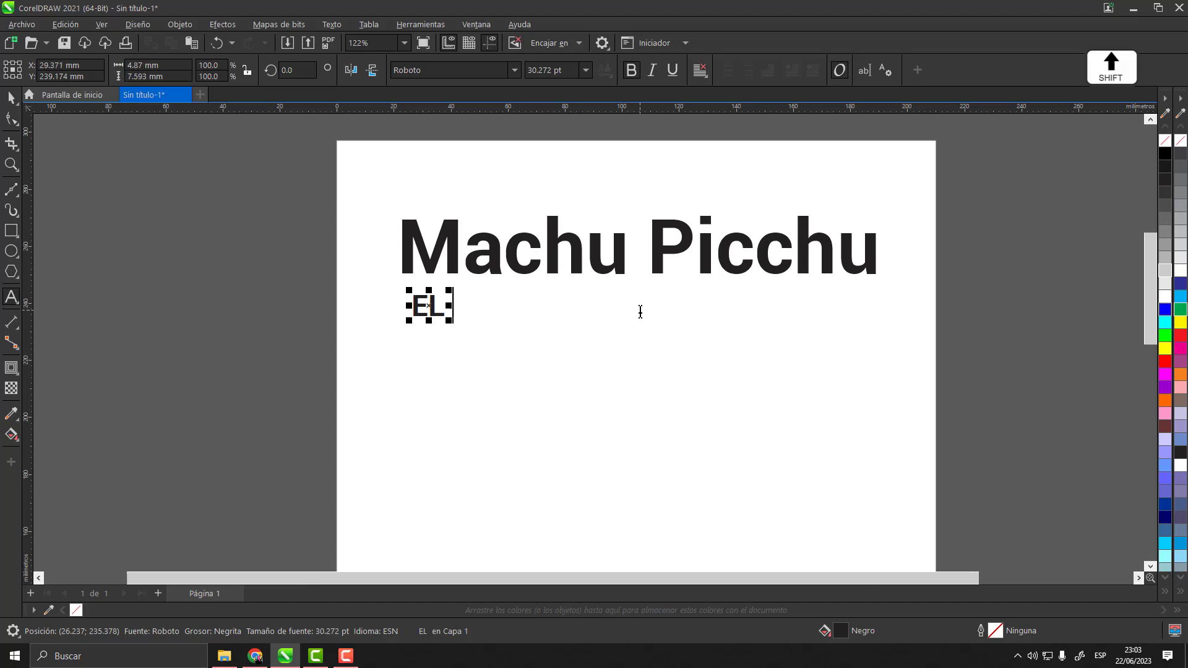
pyautogui.write('OMBLIGO')
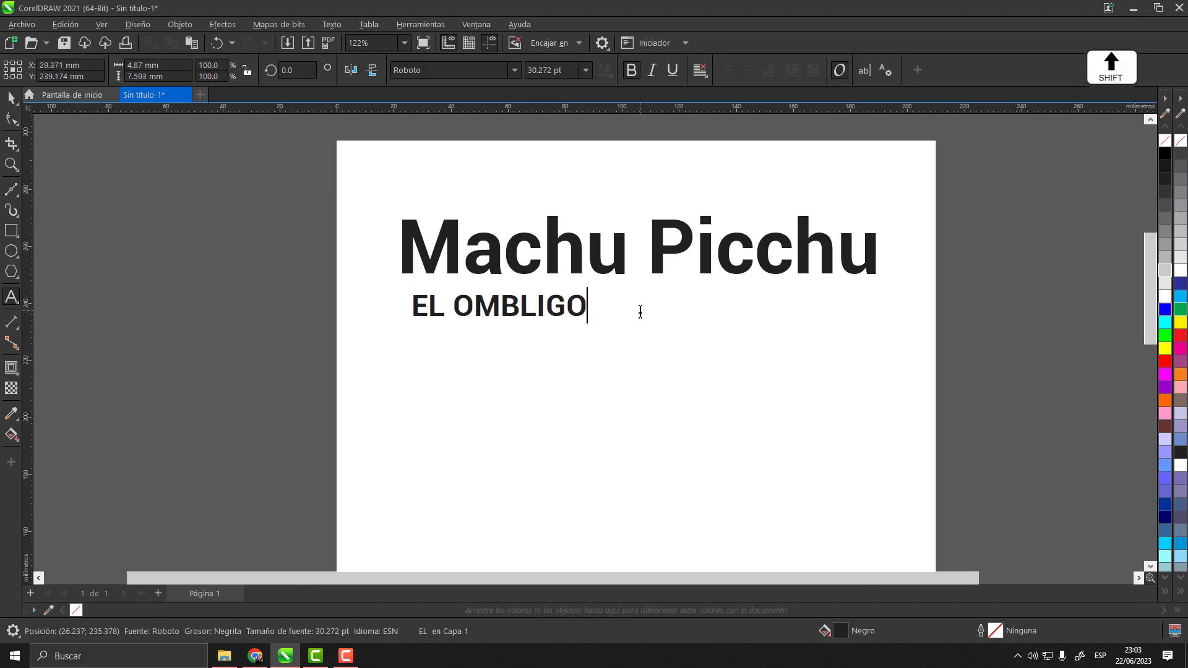
pyautogui.write(' DEL MUNDO')
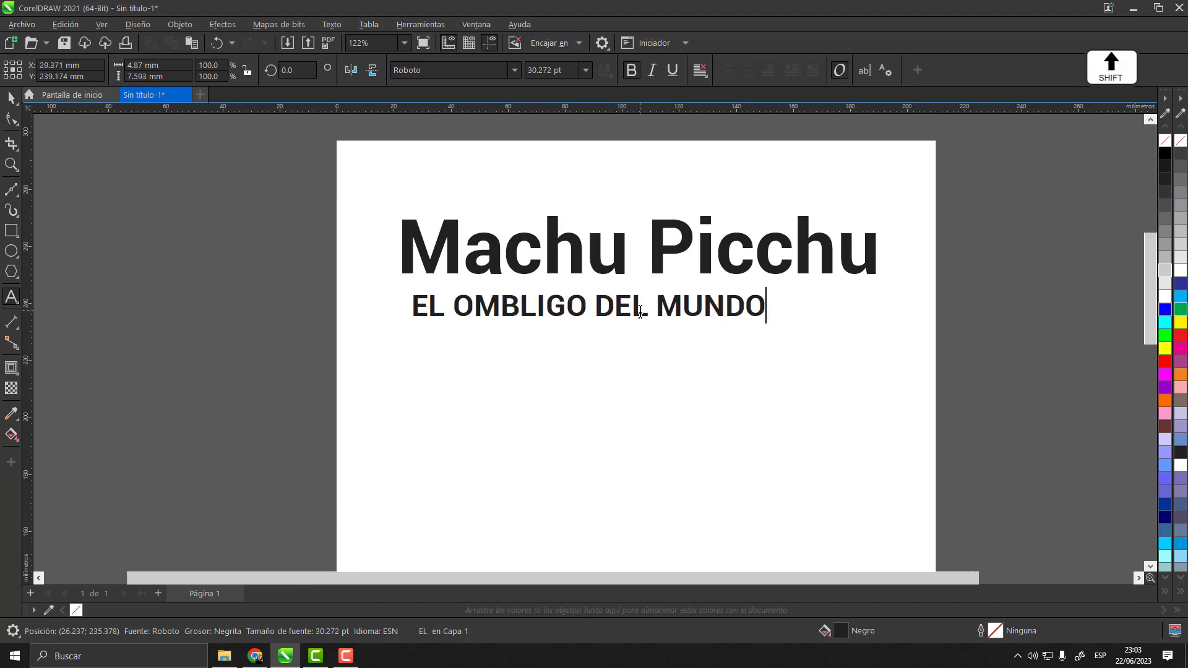
pyautogui.hotkey('ctrl', 'space')
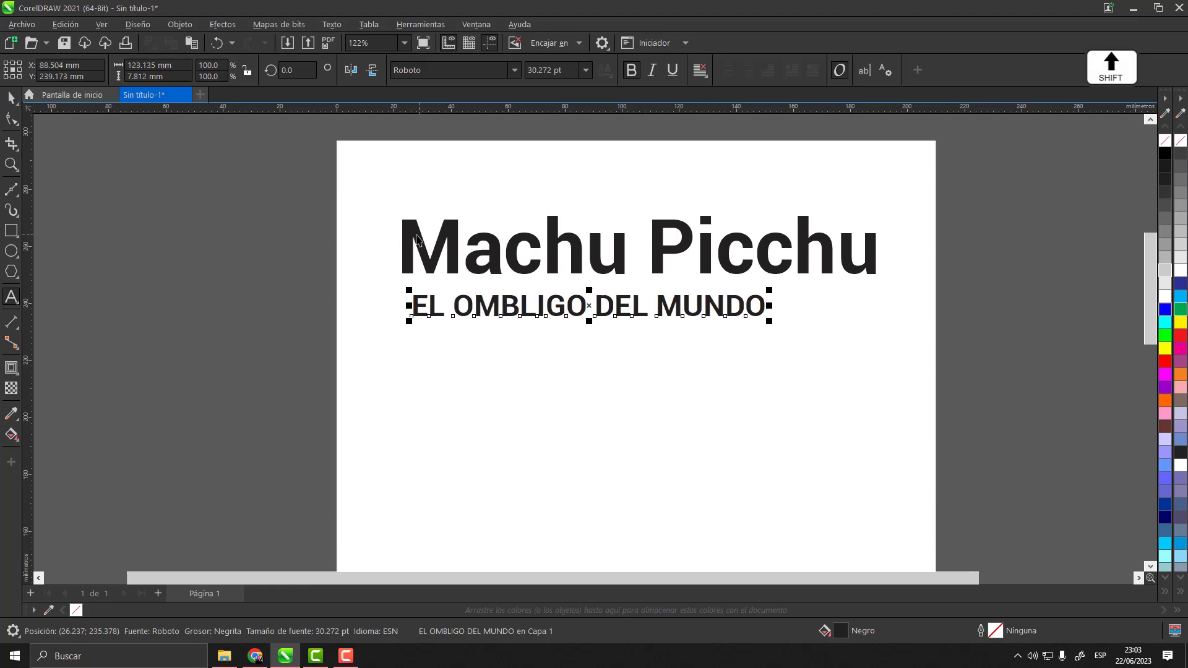
pyautogui.press('Escape')
# - Place the "EL OMBLIGO DEL MUNDO" subtitle directly above the title's left end and shrink it to about 19 pt
pyautogui.moveTo(506, 308); pyautogui.dragTo(499, 202)
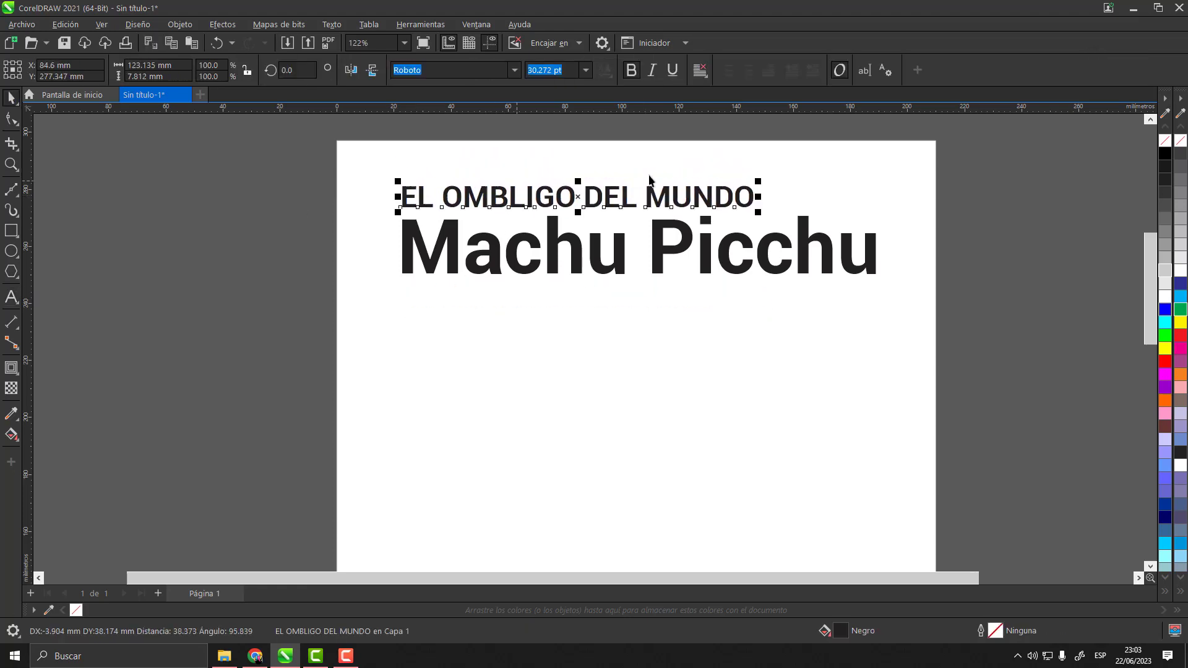
pyautogui.moveTo(704, 175); pyautogui.dragTo(606, 201)
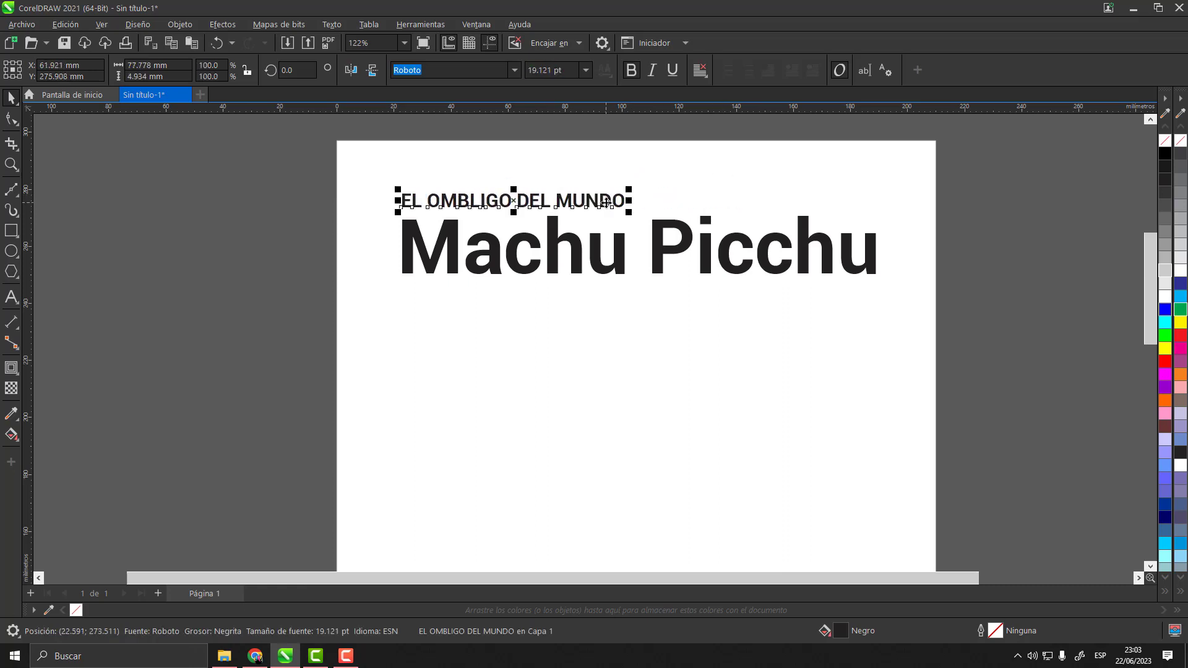
pyautogui.click(645, 181)
pyautogui.scroll(-2, 653, 238)
pyautogui.scroll(1, 654, 239)
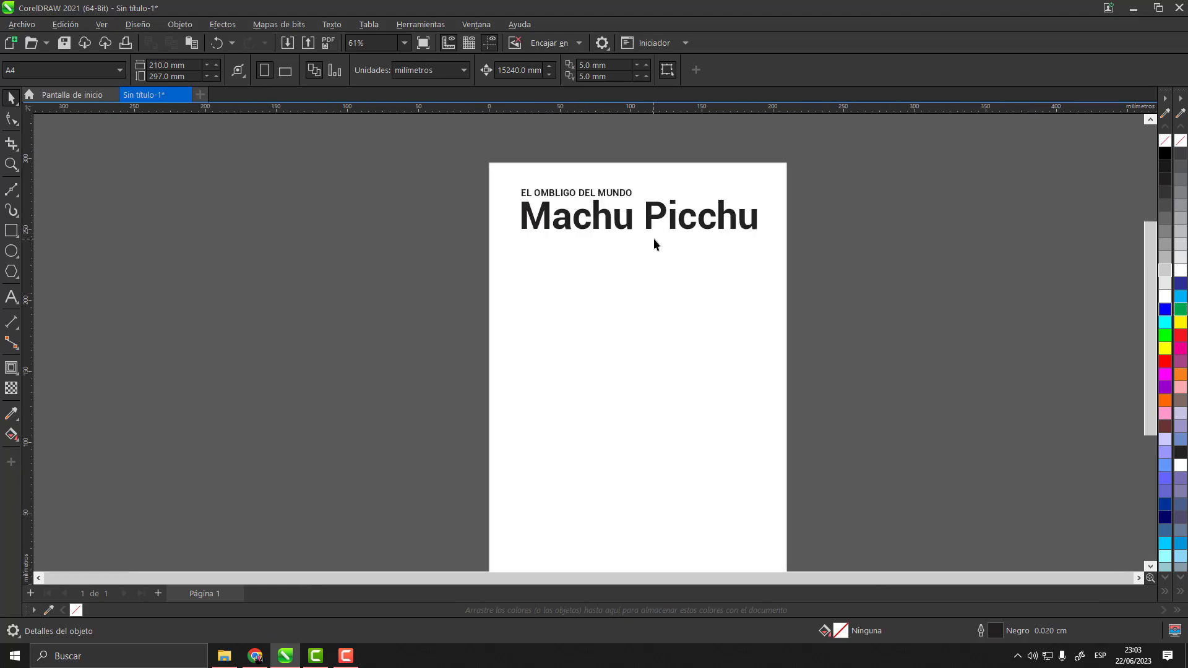
pyautogui.scroll(-1, 655, 235)
pyautogui.scroll(1, 667, 315)
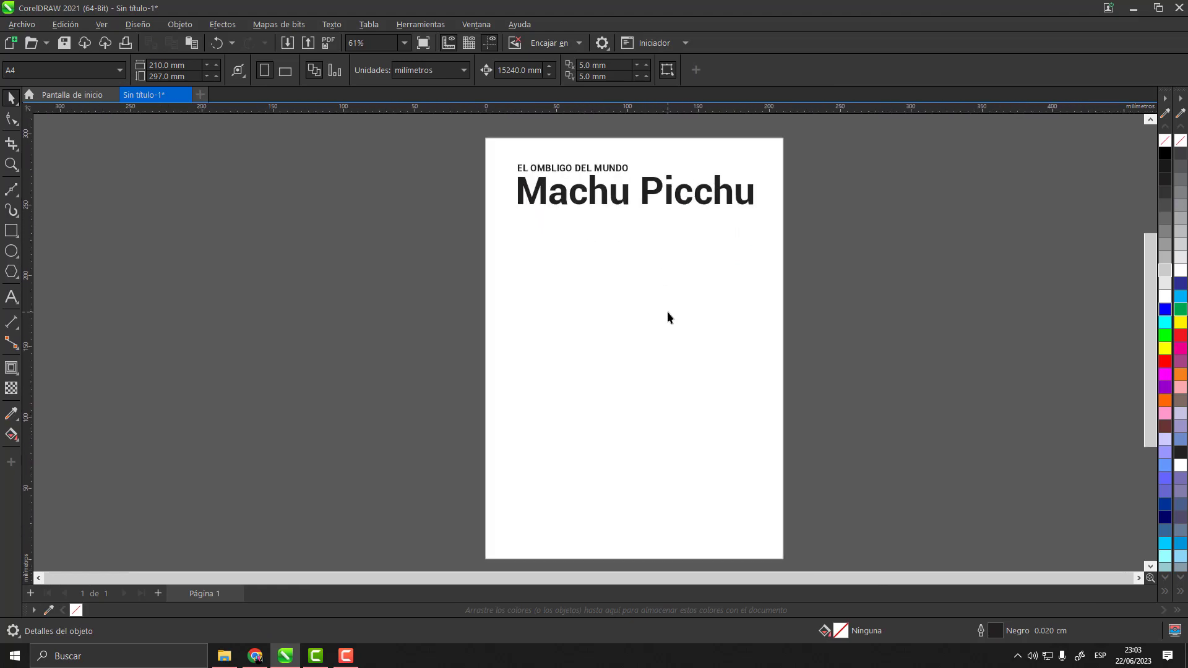
# - Draw two adjoining rectangles below the title: one about 120 × 86 mm and a tall one about 54 × 220 mm on its right
pyautogui.click(11, 230)
pyautogui.click(520, 225)
pyautogui.moveTo(559, 263); pyautogui.dragTo(689, 341)
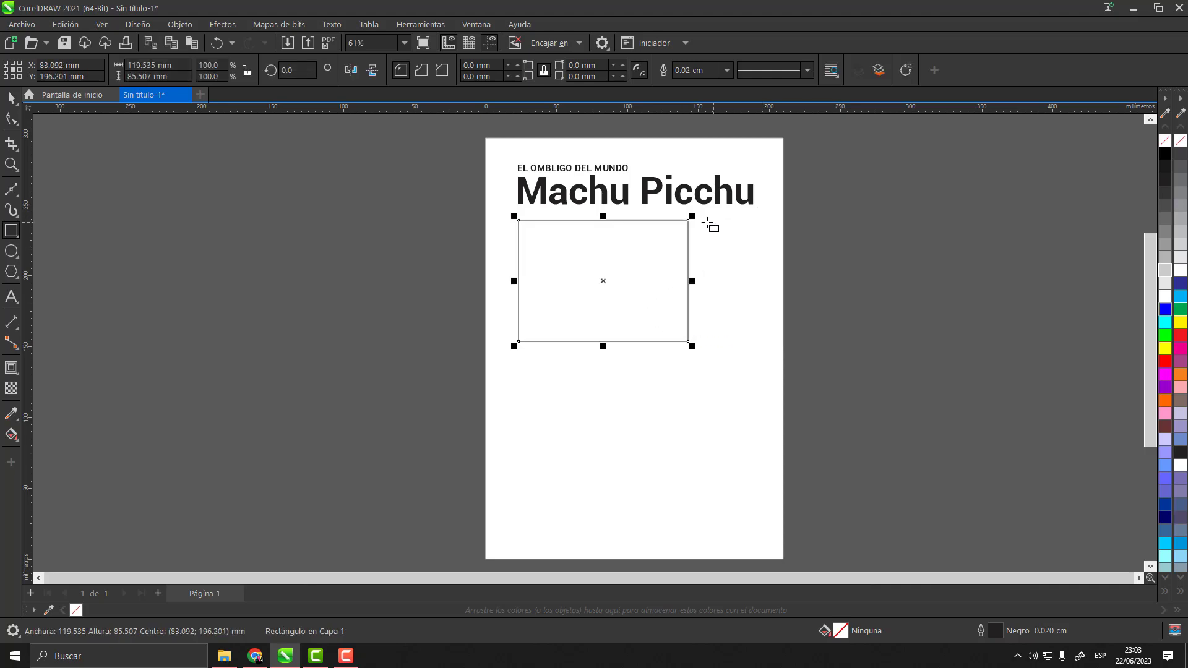
pyautogui.moveTo(689, 221)
pyautogui.mouseDown()
pyautogui.moveTo(746, 354)
pyautogui.moveTo(768, 467)
pyautogui.moveTo(764, 533)
pyautogui.mouseUp()
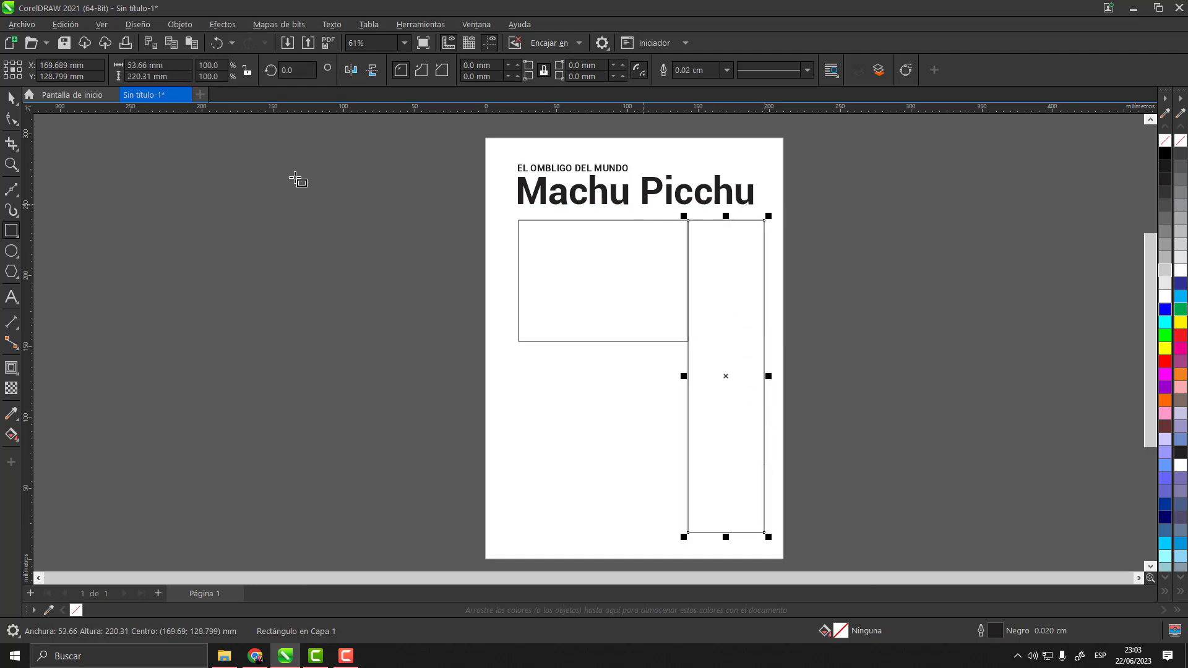
# - Shift both rectangles together about 2 mm left to line up with the title's left edge
pyautogui.press('space')
pyautogui.click(552, 276)
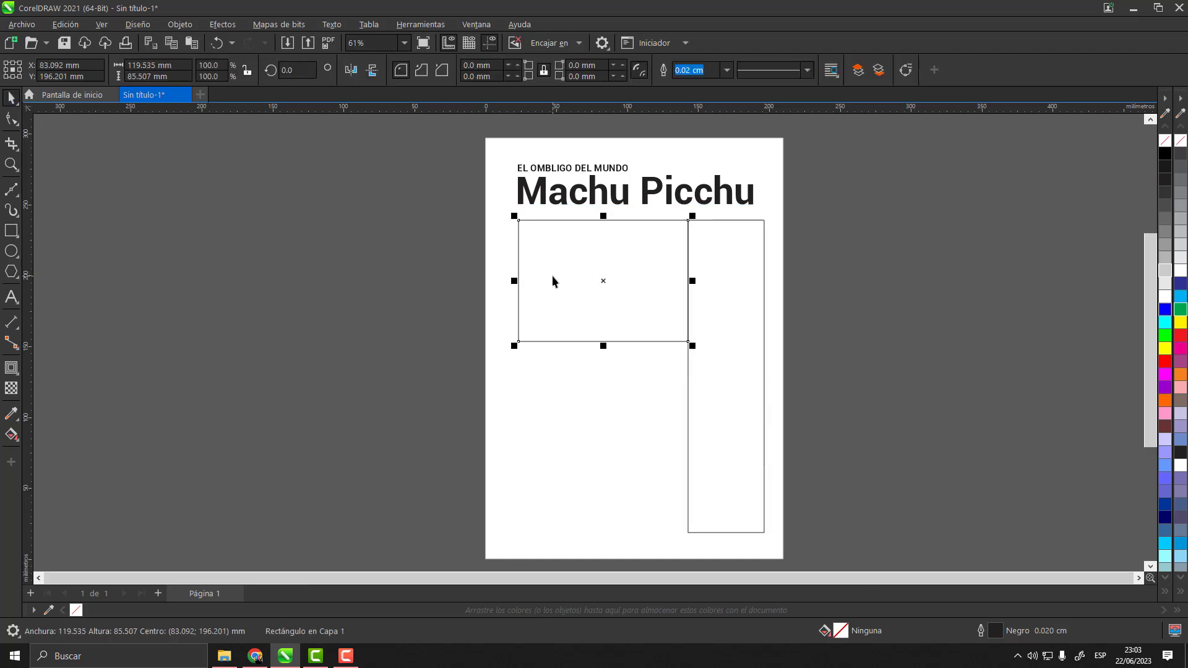
pyautogui.keyDown('shift'); pyautogui.click(750, 288); pyautogui.keyUp('shift')
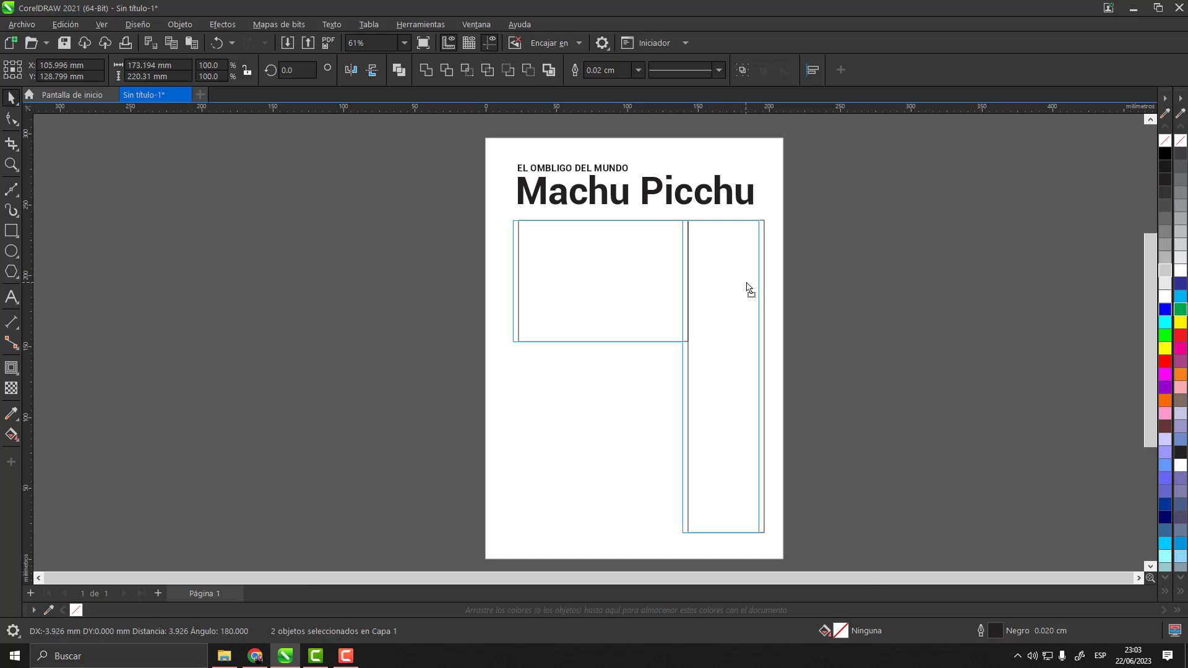
pyautogui.click(720, 254)
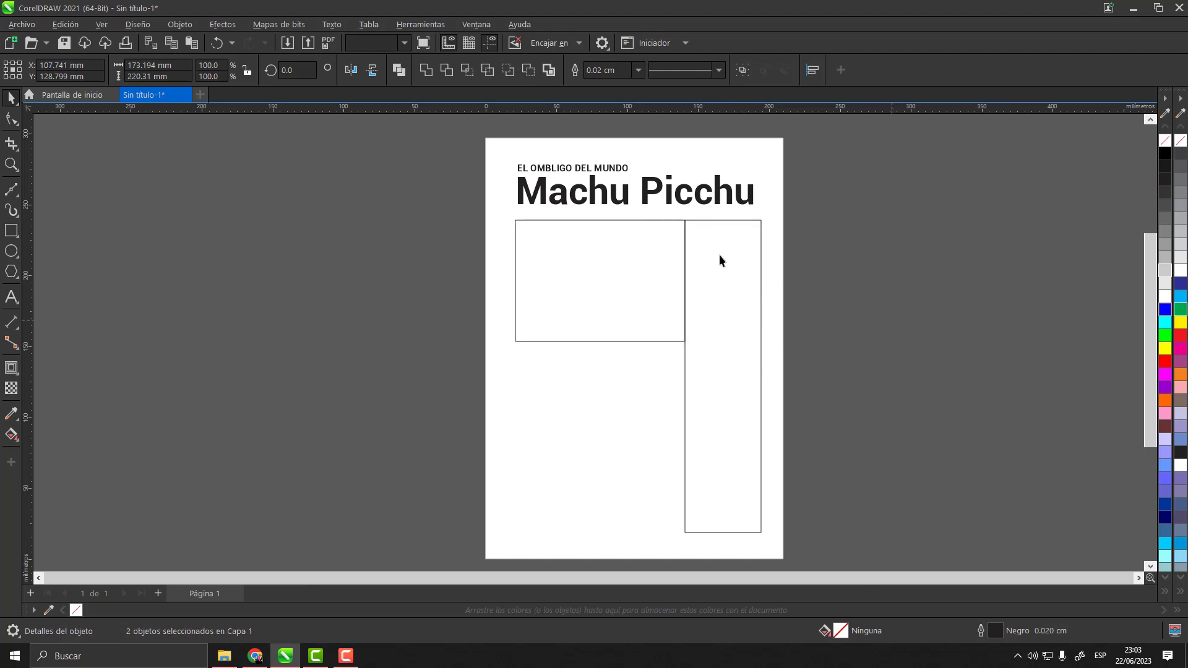
pyautogui.scroll(1, 573, 190)
pyautogui.scroll(1, 573, 190)
pyautogui.scroll(-2, 567, 201)
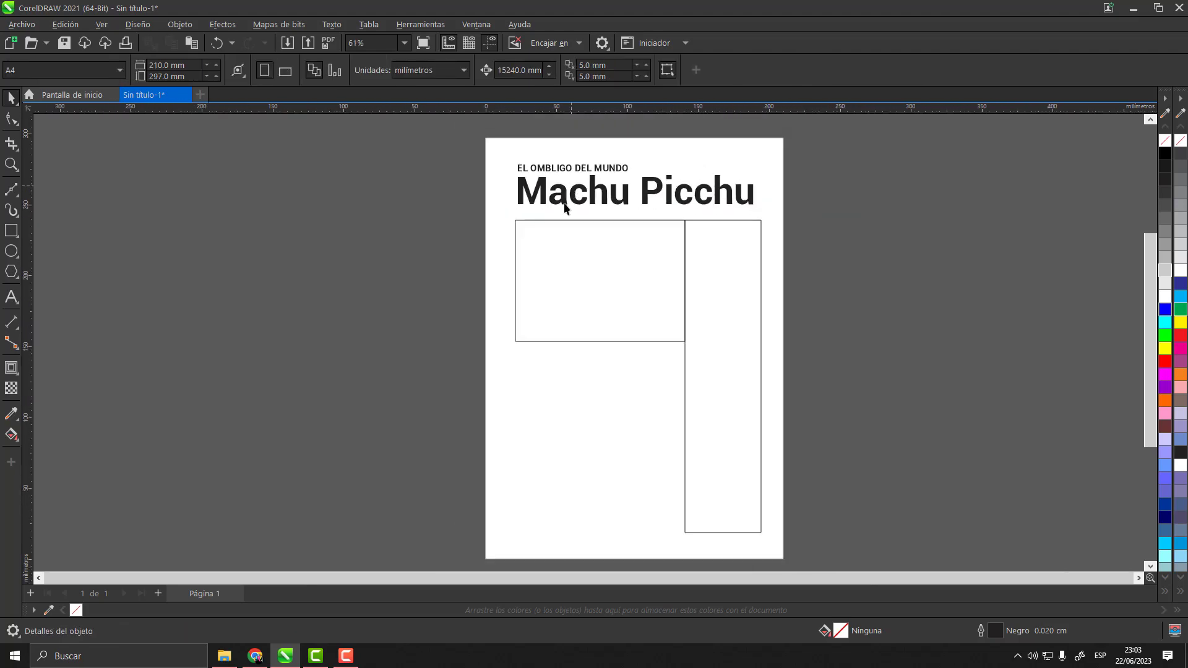
pyautogui.scroll(2, 538, 257)
# - Copy the Perú Travel photo of Machu Picchu from the Google image results in Chrome and return to CorelDRAW
pyautogui.click(615, 252)
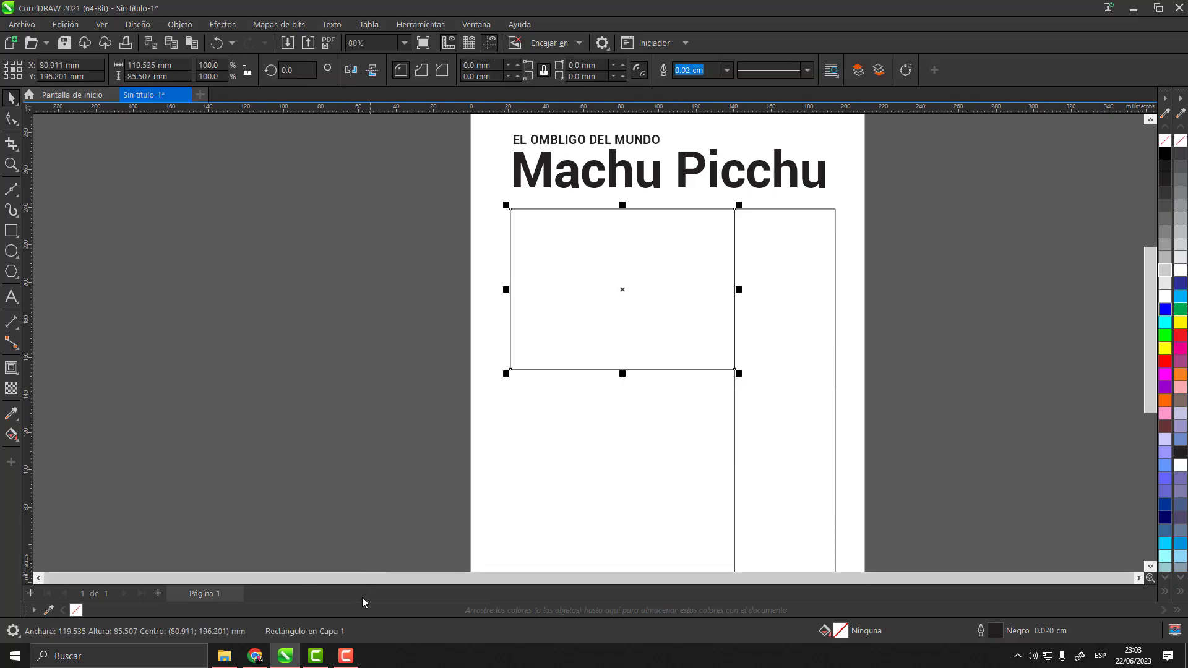
pyautogui.click(256, 656)
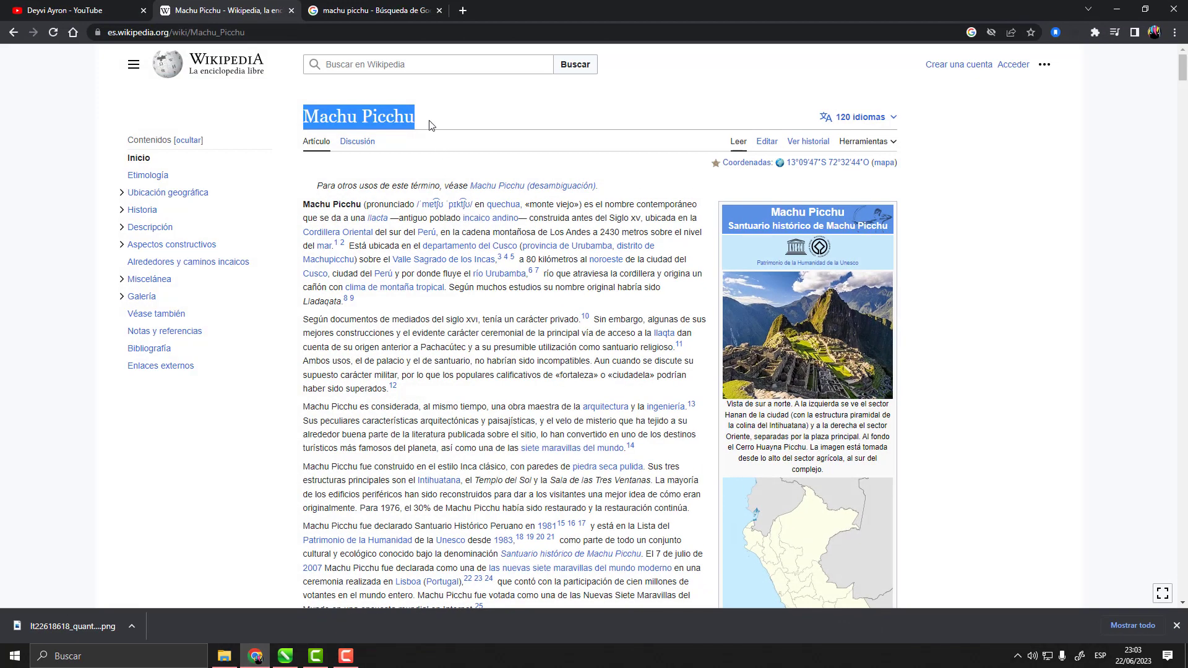
pyautogui.click(319, 10)
pyautogui.rightClick(894, 268)
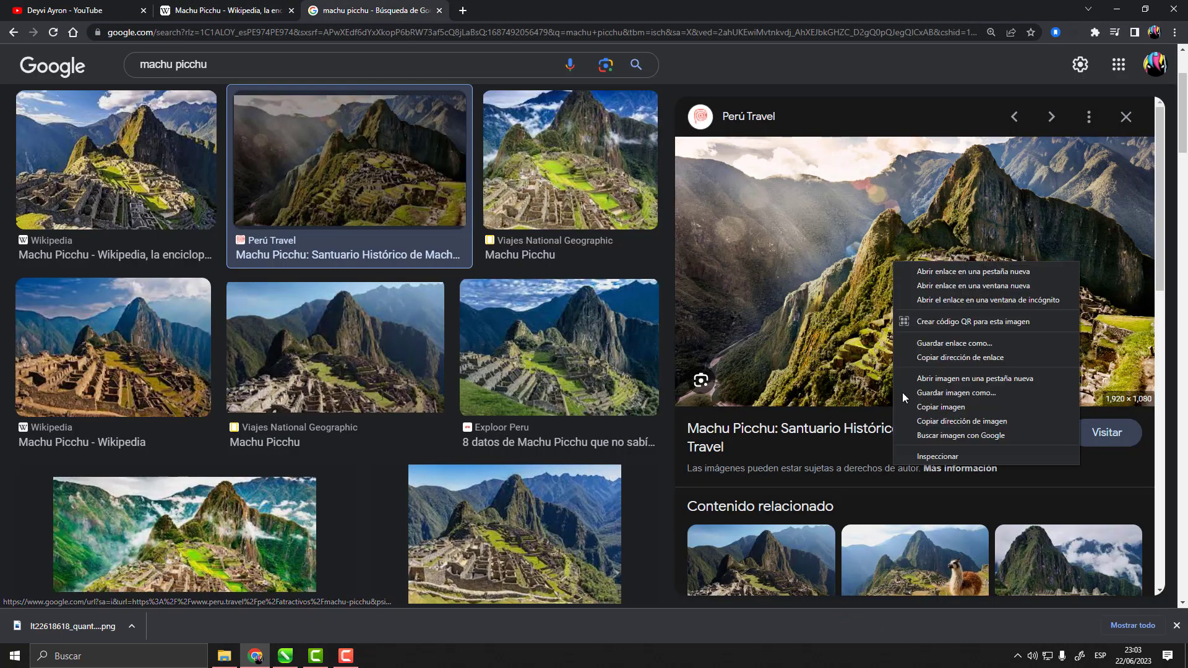
pyautogui.click(907, 403)
pyautogui.click(1117, 12)
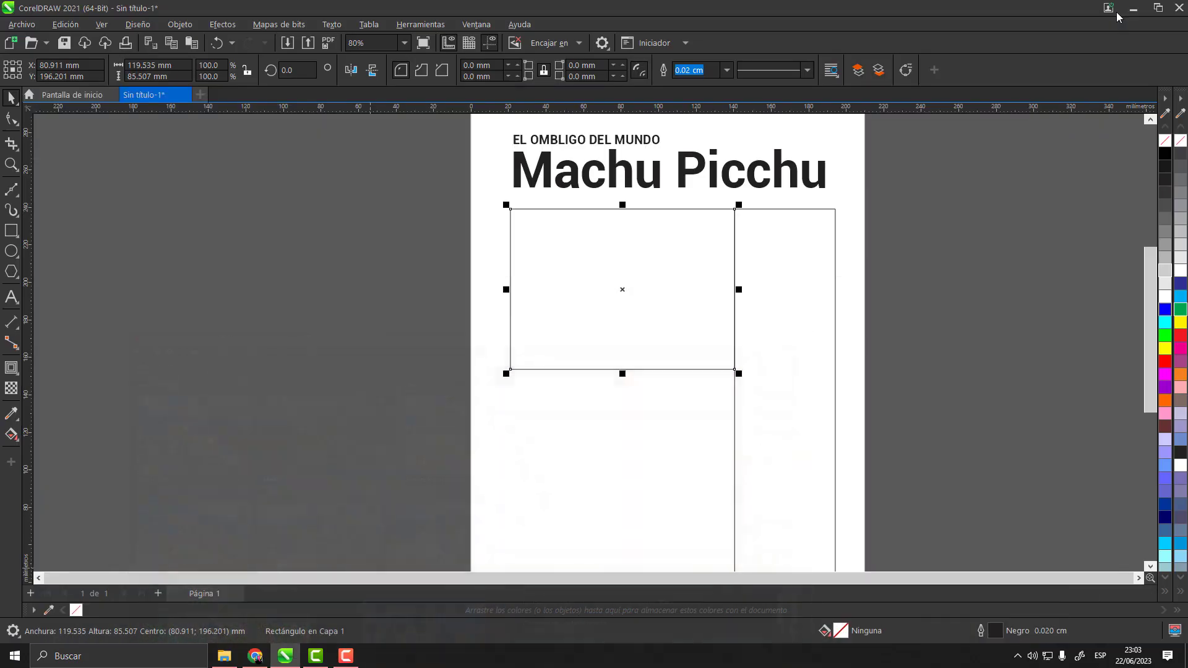
# - Paste the copied photo, scale it down to about 203 × 114 mm and place it beside the upper part of the page
pyautogui.click(916, 312)
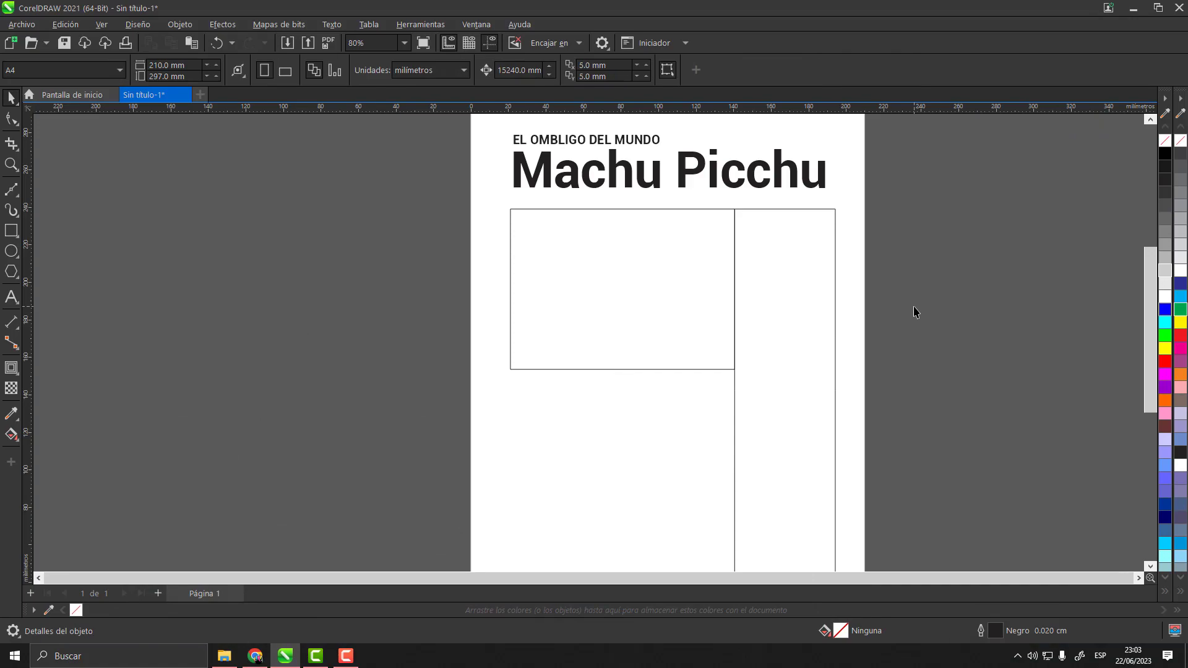
pyautogui.hotkey('ctrl', 'v')
pyautogui.scroll(-3, 778, 278)
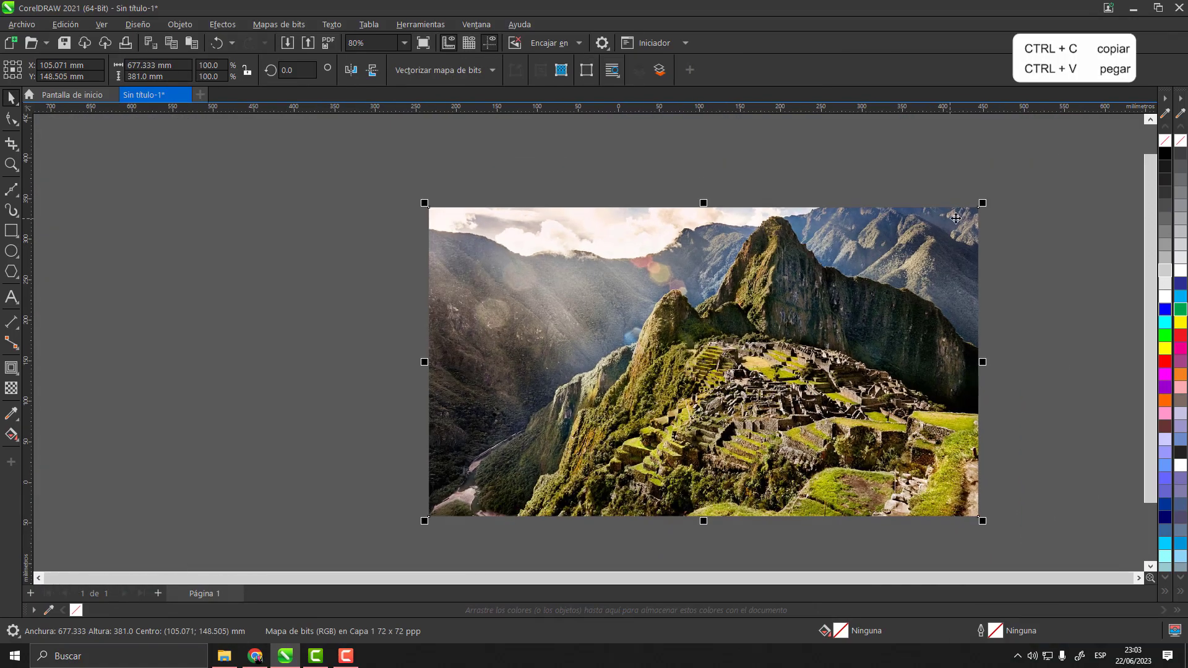
pyautogui.moveTo(981, 204); pyautogui.dragTo(598, 388)
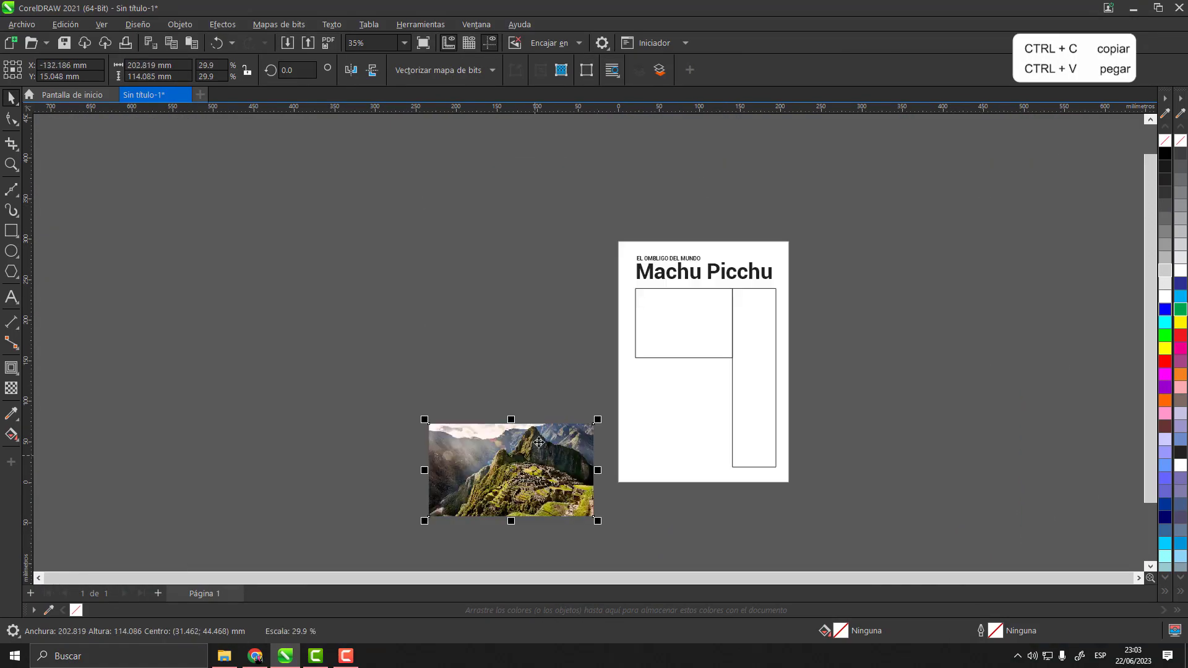
pyautogui.moveTo(538, 447); pyautogui.dragTo(560, 319)
pyautogui.scroll(1, 626, 284)
pyautogui.scroll(2, 626, 284)
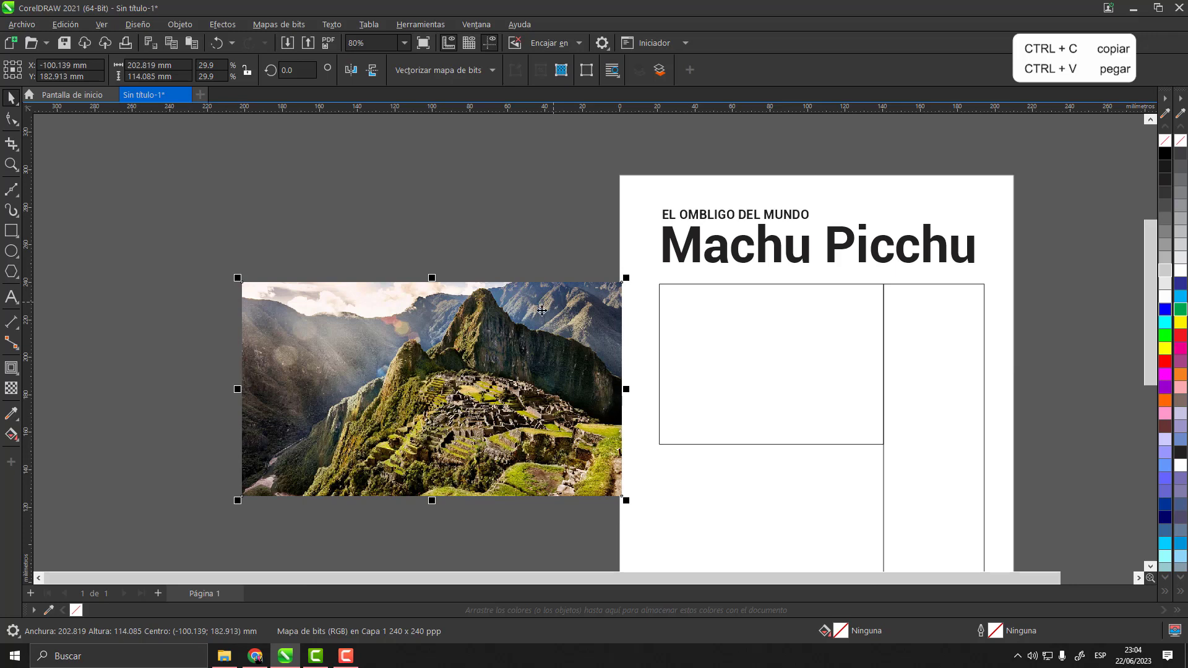
# - PowerClip the Machu Picchu photo inside the wide rectangle below the title
pyautogui.click(517, 241)
pyautogui.click(557, 350)
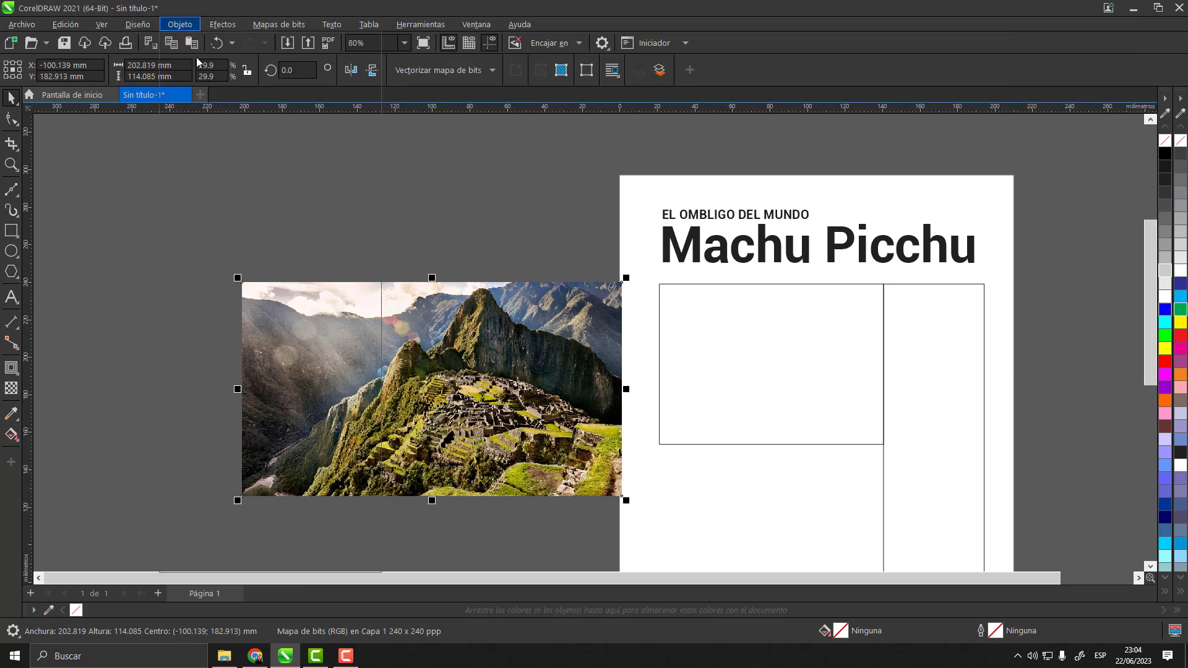
pyautogui.click(180, 24)
pyautogui.moveTo(216, 83)
pyautogui.click(417, 88)
pyautogui.click(758, 334)
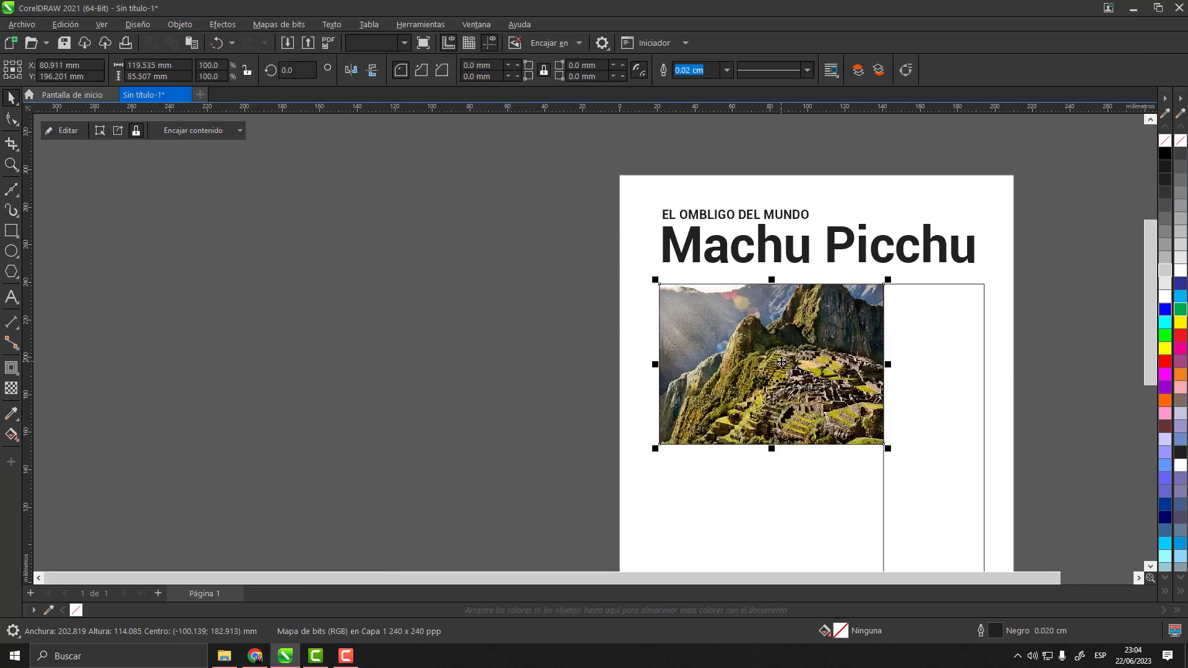
pyautogui.click(639, 351)
pyautogui.scroll(3, 836, 347)
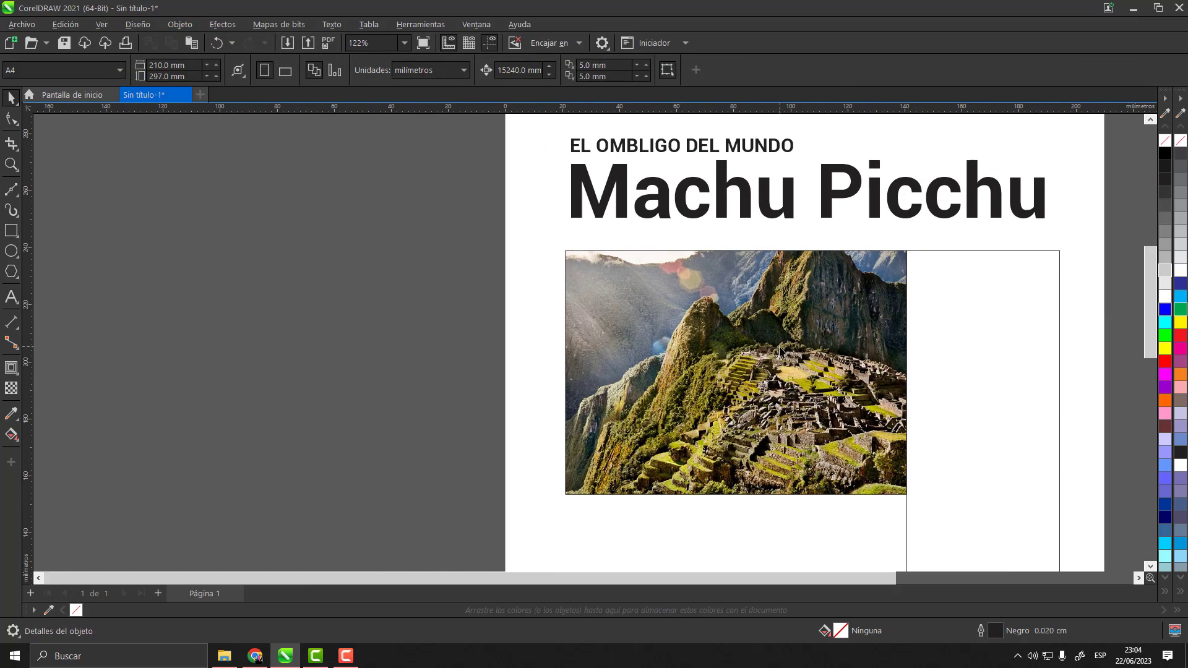
# - Edit the PowerClip contents: scale the photo to about 155 × 87 mm, shift it about 15 mm left and finish editing
pyautogui.press('ctrl')
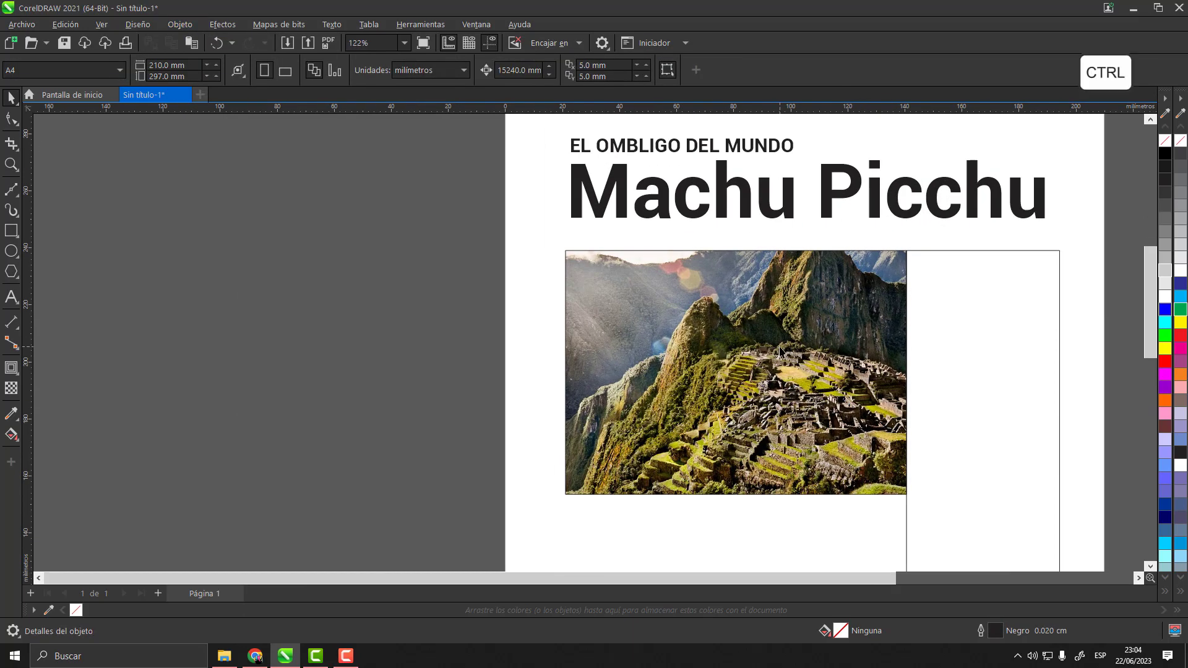
pyautogui.click(766, 322)
pyautogui.keyDown('ctrl'); pyautogui.click(765, 322); pyautogui.keyUp('ctrl')
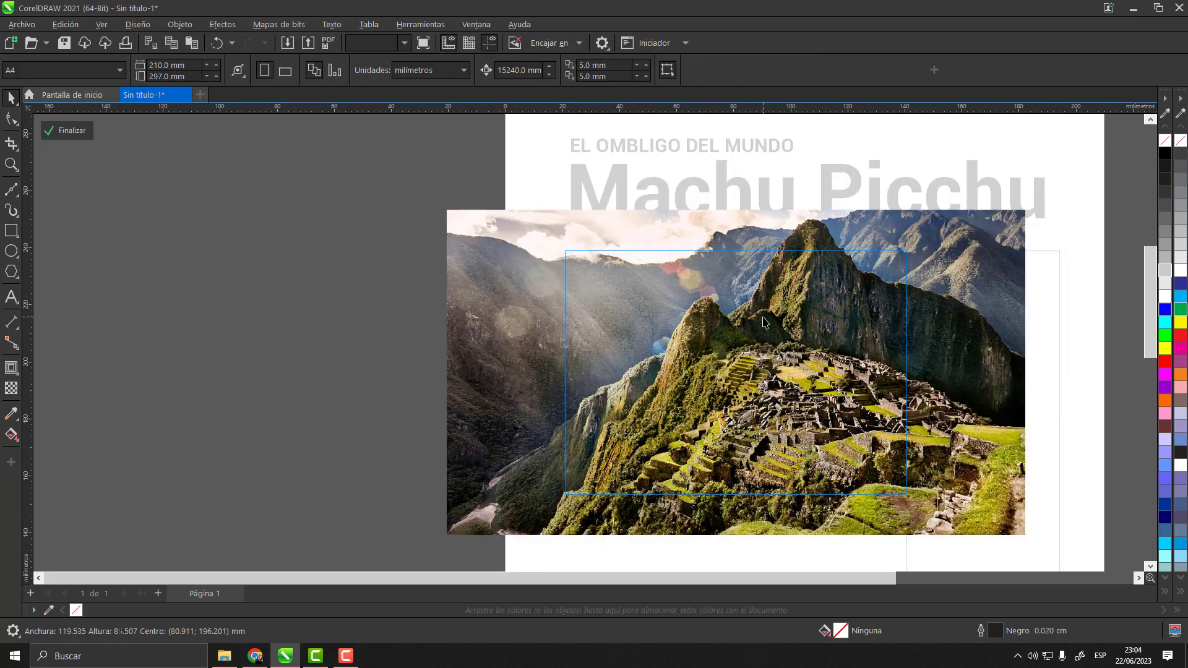
pyautogui.moveTo(1030, 206); pyautogui.dragTo(957, 224)
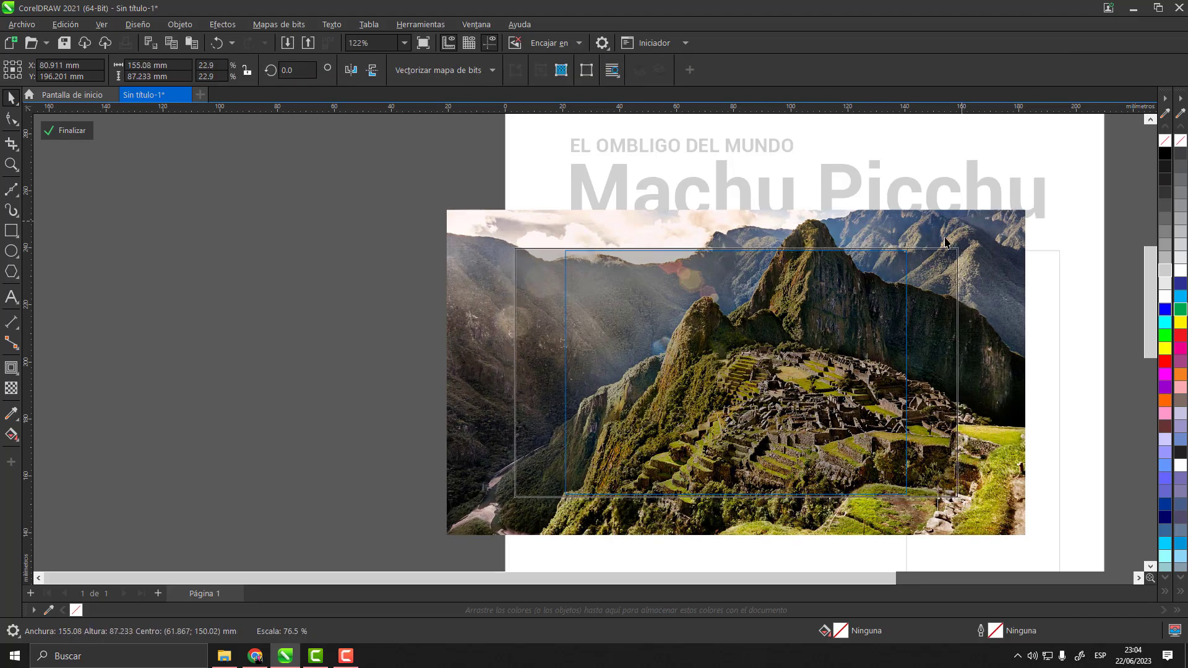
pyautogui.moveTo(838, 383); pyautogui.dragTo(794, 381)
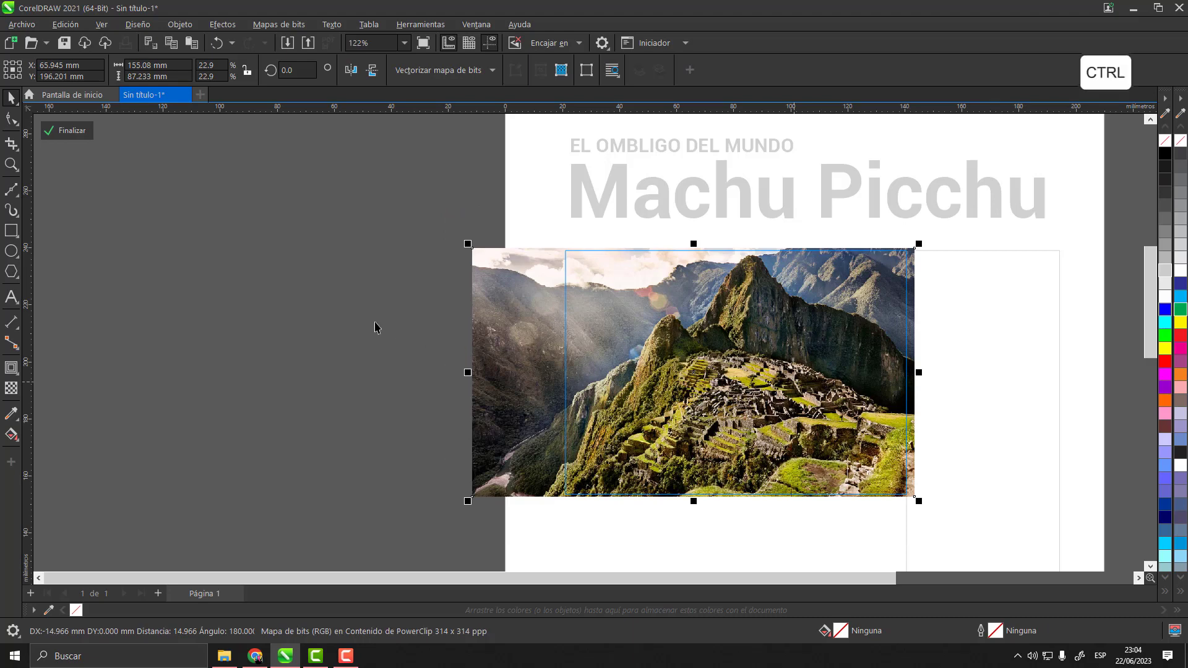
pyautogui.keyDown('ctrl'); pyautogui.click(388, 216); pyautogui.keyUp('ctrl')
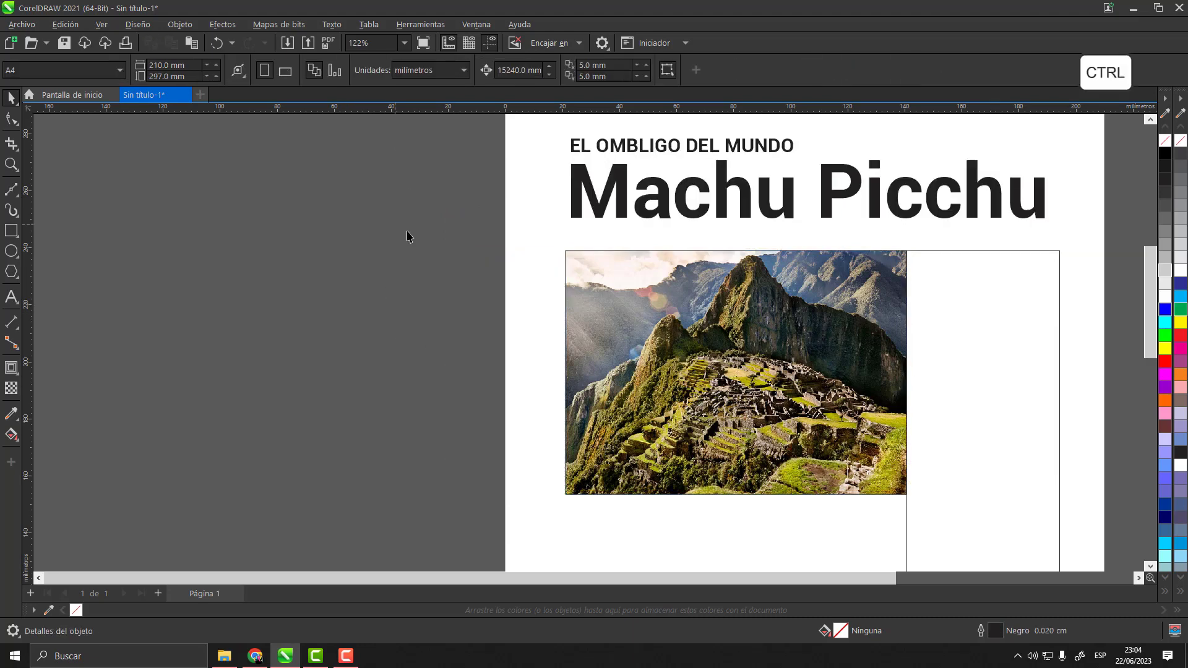
pyautogui.scroll(-1, 405, 230)
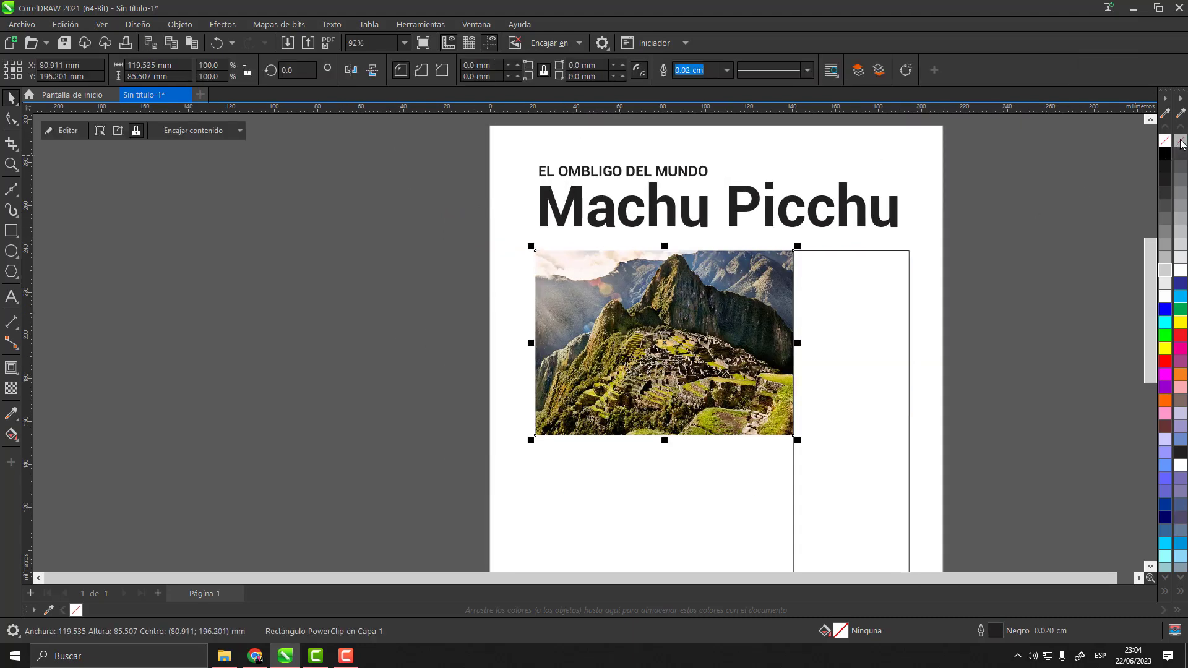
# - Fill the tall rectangle beside the photo with green (C:100 M:0 Y:100 K:0) and remove its outline
pyautogui.click(958, 241)
pyautogui.scroll(-2, 526, 272)
pyautogui.scroll(1, 600, 366)
pyautogui.click(697, 338)
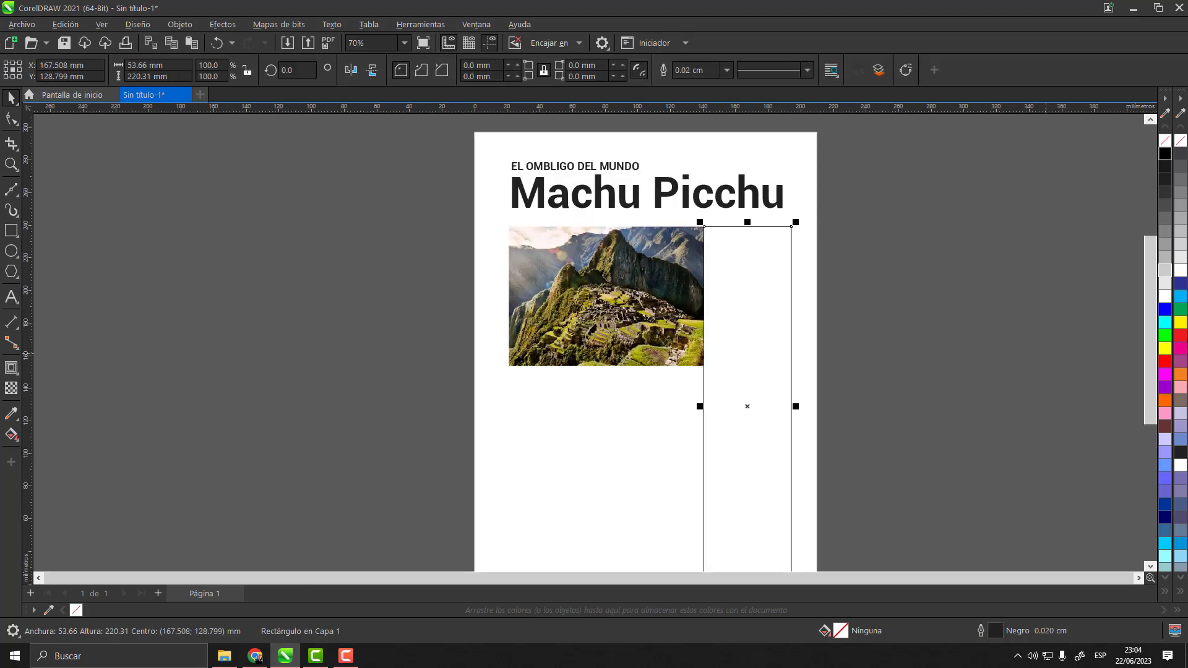
pyautogui.click(1179, 317)
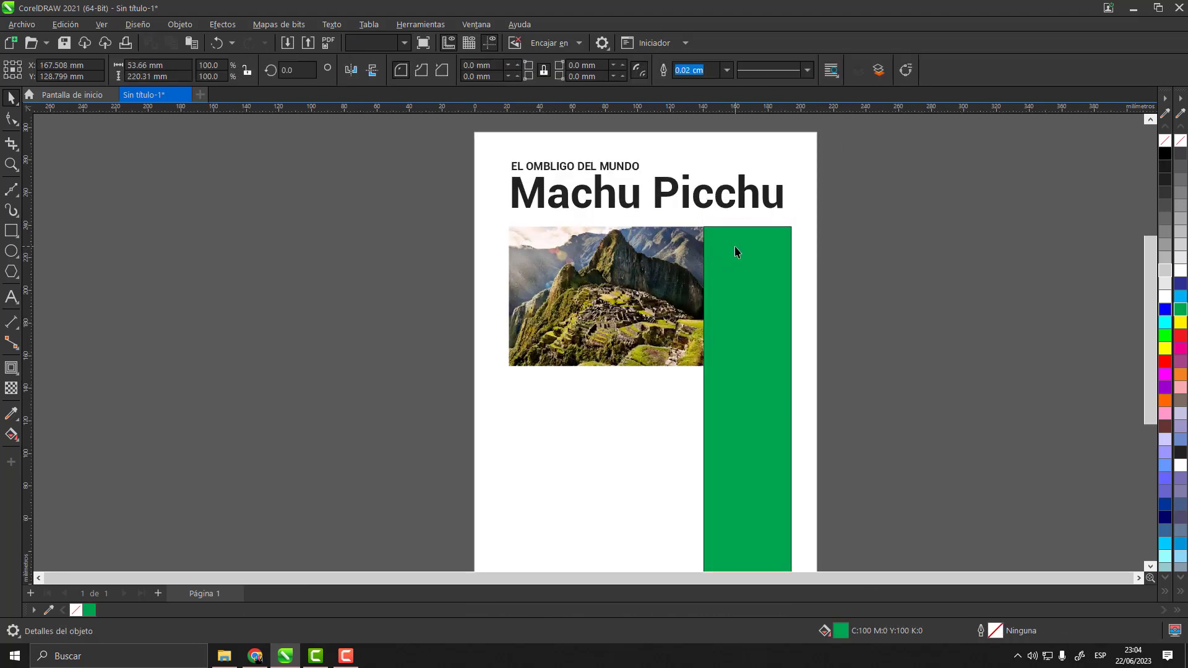
pyautogui.rightClick(1180, 141)
pyautogui.click(965, 212)
pyautogui.scroll(-2, 659, 252)
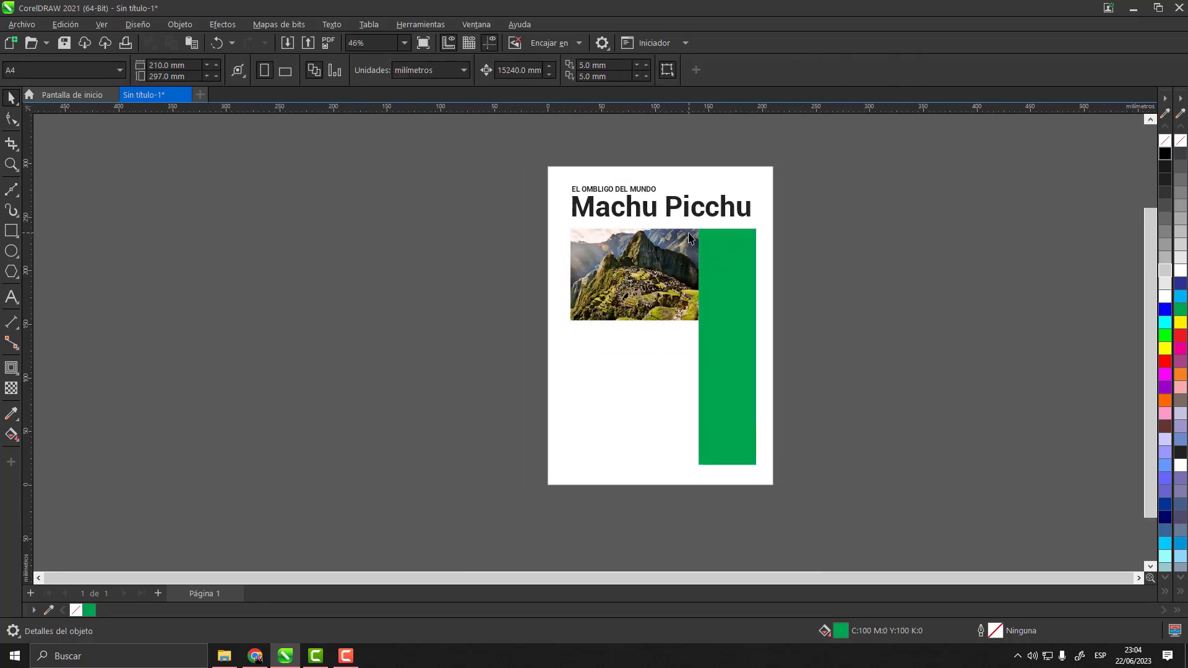
pyautogui.scroll(5, 659, 252)
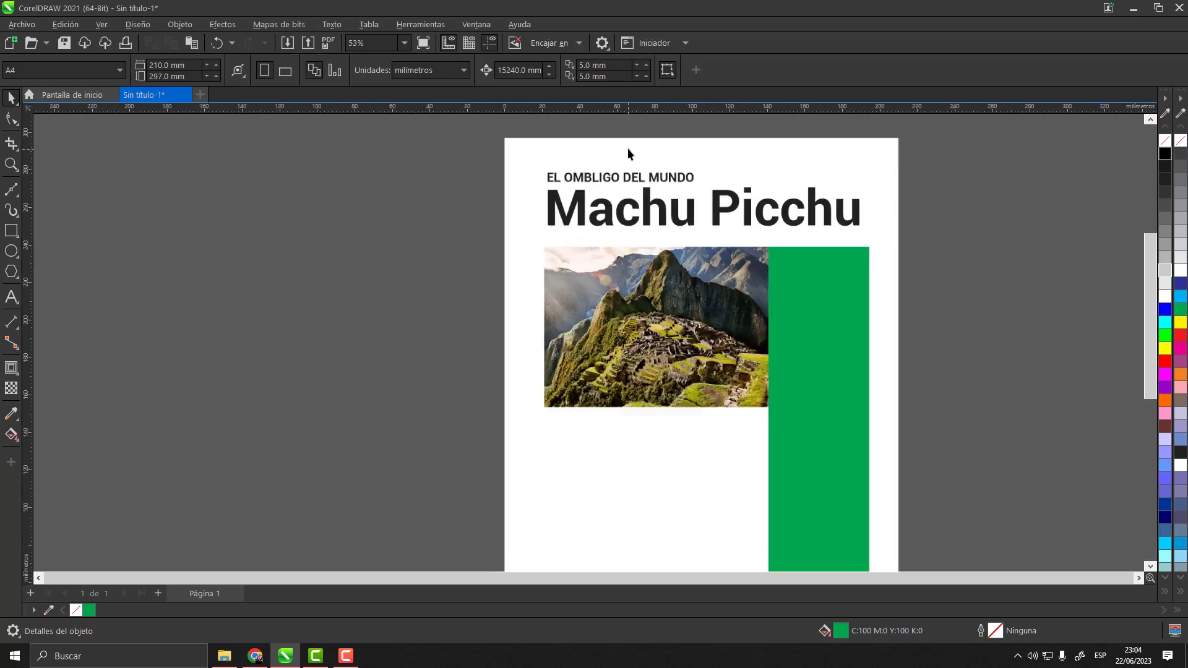
pyautogui.click(691, 233)
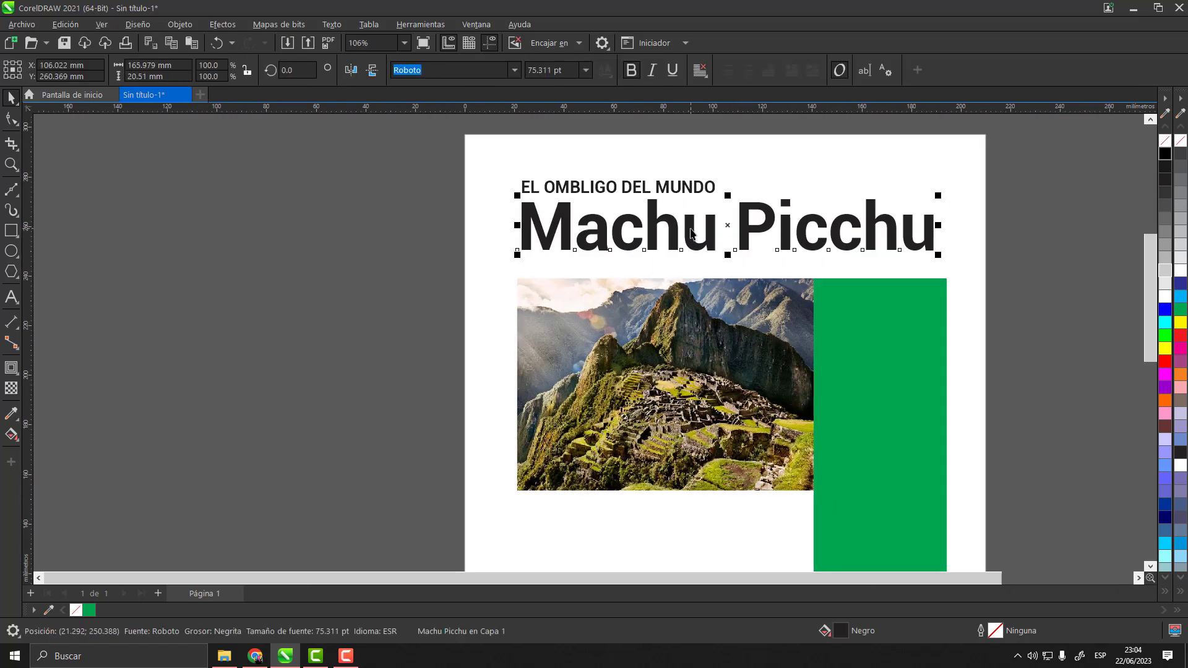
pyautogui.click(691, 194)
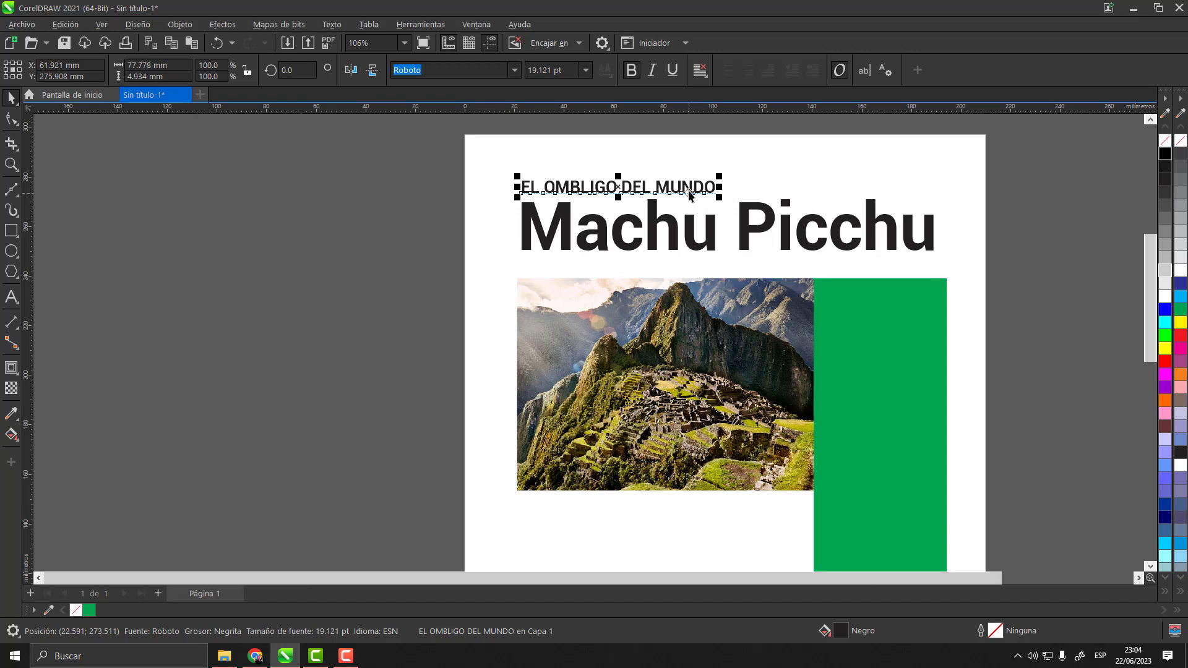
pyautogui.scroll(-3, 695, 189)
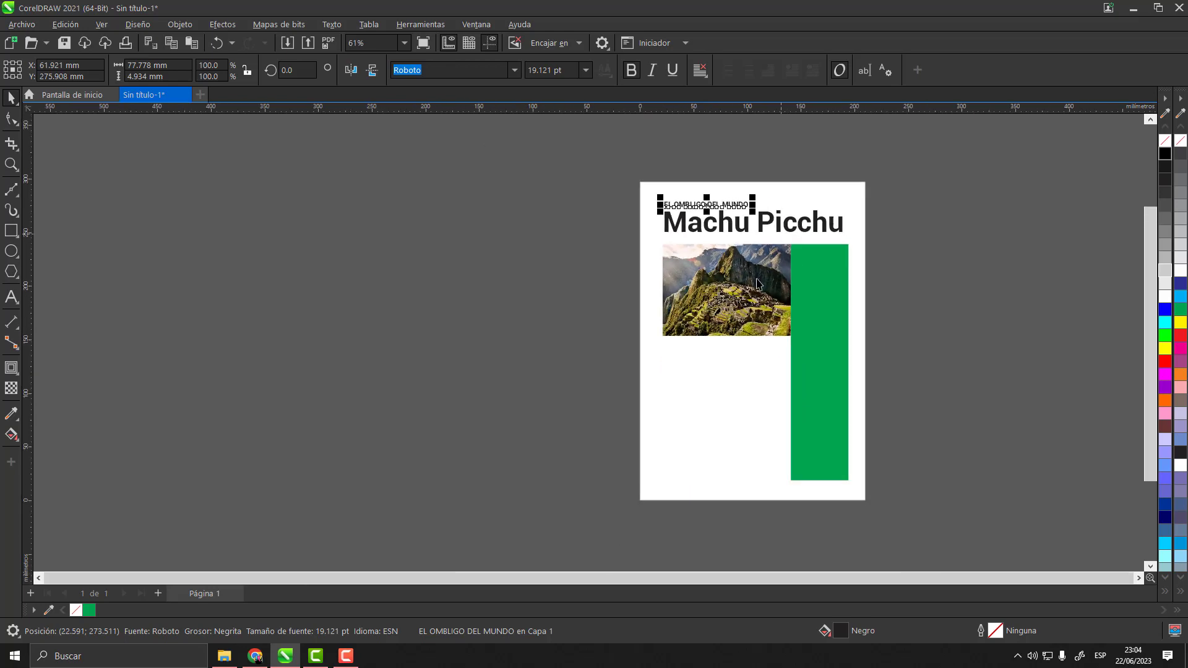
# - Draw a paragraph text frame about 50 × 124 mm below the photo, starting at the photo's left edge
pyautogui.scroll(2, 785, 477)
pyautogui.scroll(1, 735, 389)
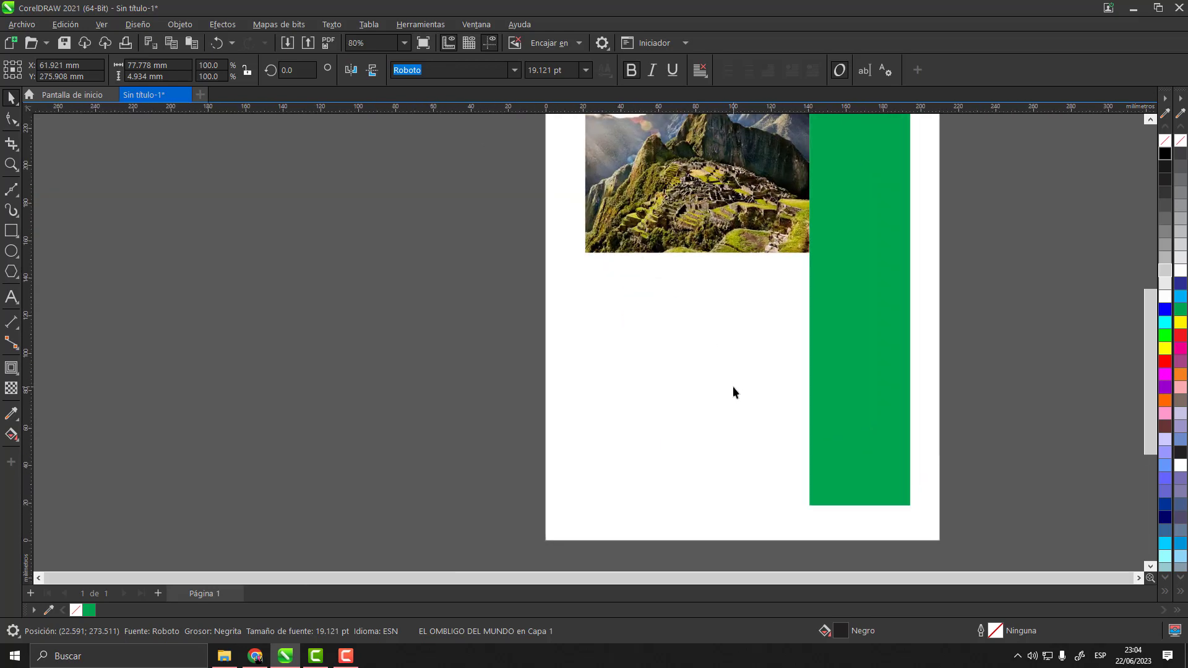
pyautogui.click(11, 298)
pyautogui.moveTo(587, 271); pyautogui.dragTo(681, 504)
pyautogui.click(11, 97)
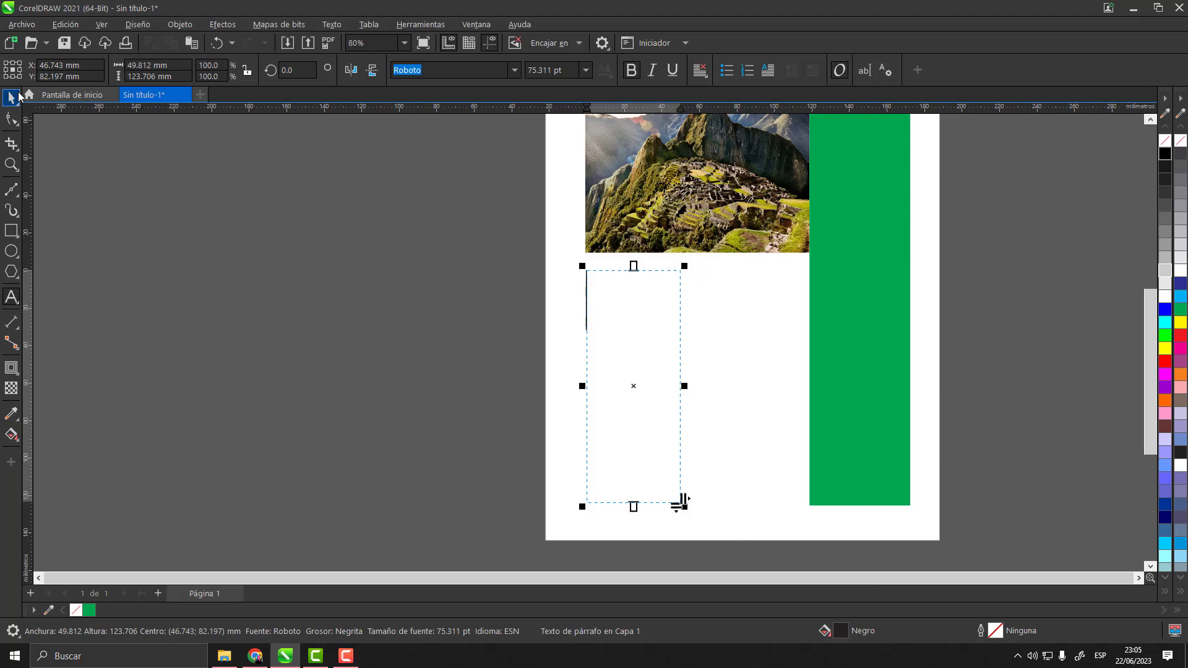
pyautogui.click(338, 268)
# - Duplicate the empty paragraph text frame about 59 mm to its right, below the same photo
pyautogui.click(599, 308)
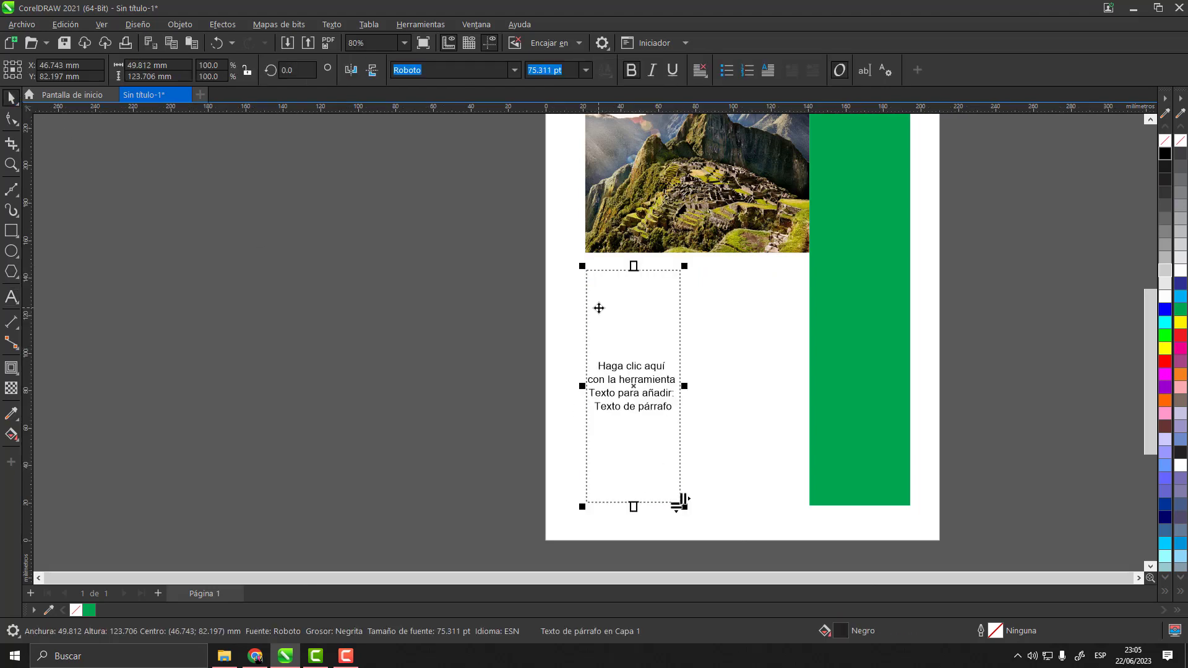
pyautogui.moveTo(599, 308); pyautogui.dragTo(714, 314)
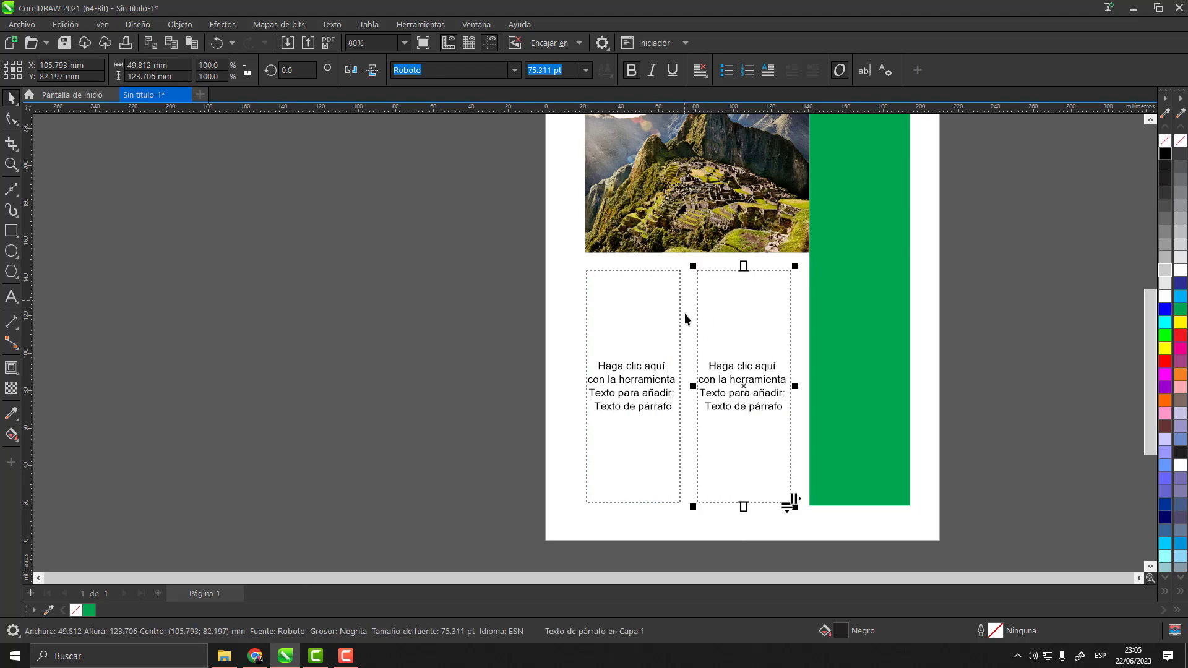
pyautogui.click(690, 311)
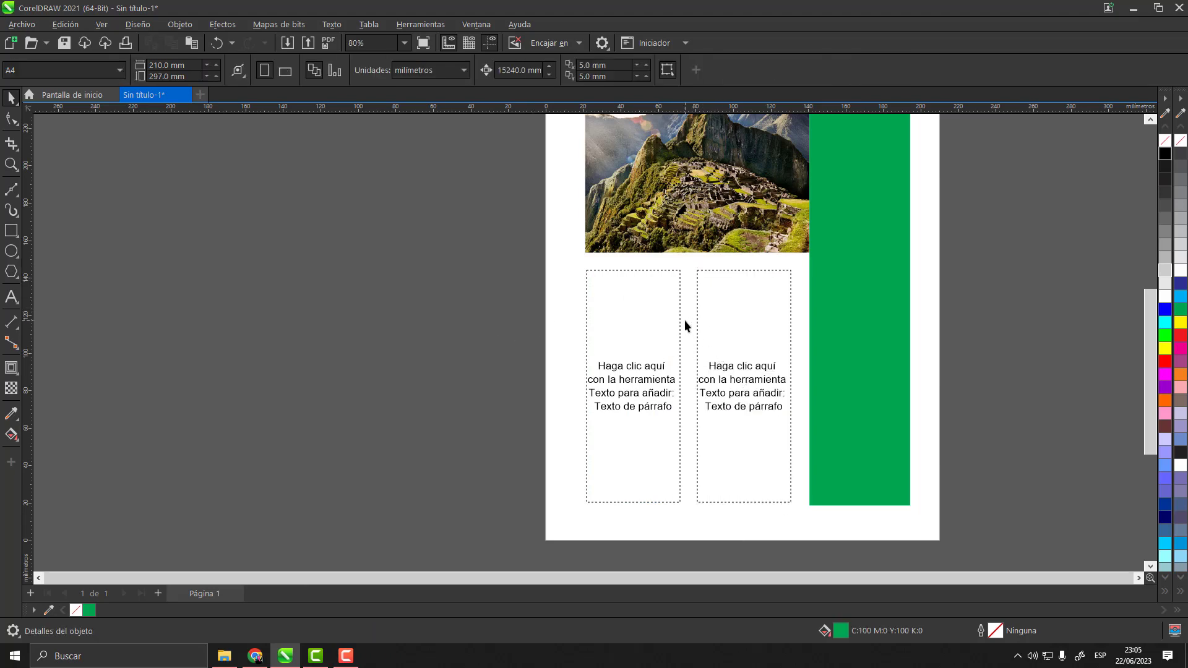
# - Stretch both paragraph text frames together to about 113 mm overall width and 128 mm height, extending them rightward and upward
pyautogui.scroll(2, 684, 322)
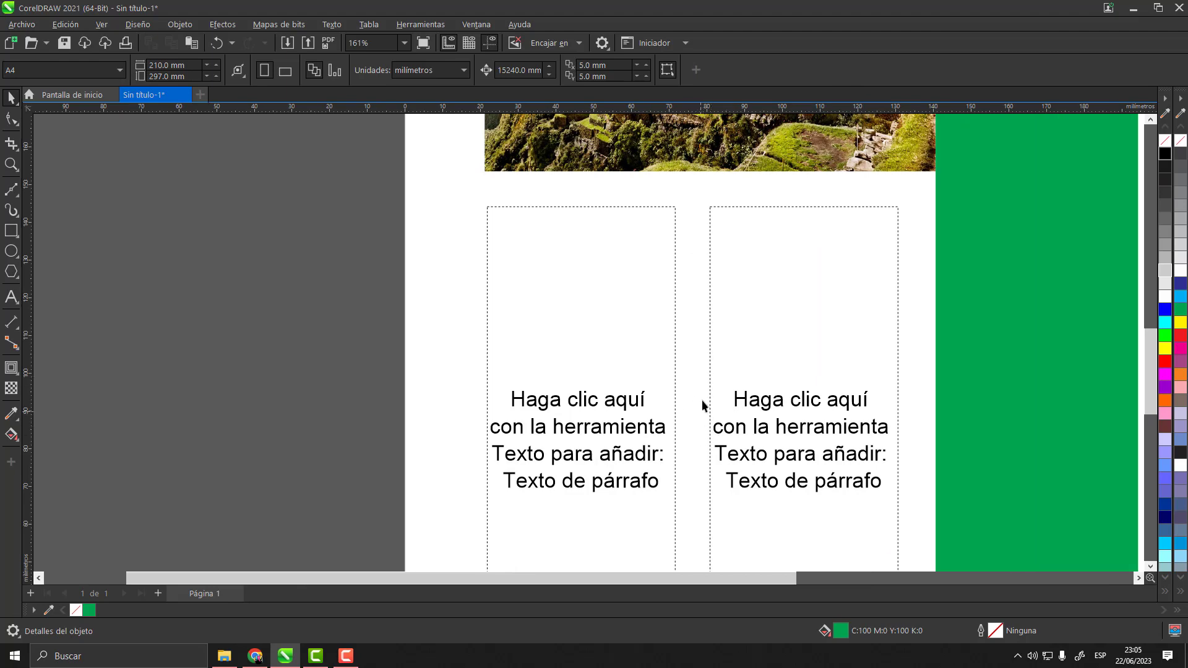
pyautogui.scroll(-2, 708, 332)
pyautogui.scroll(1, 693, 358)
pyautogui.click(658, 388)
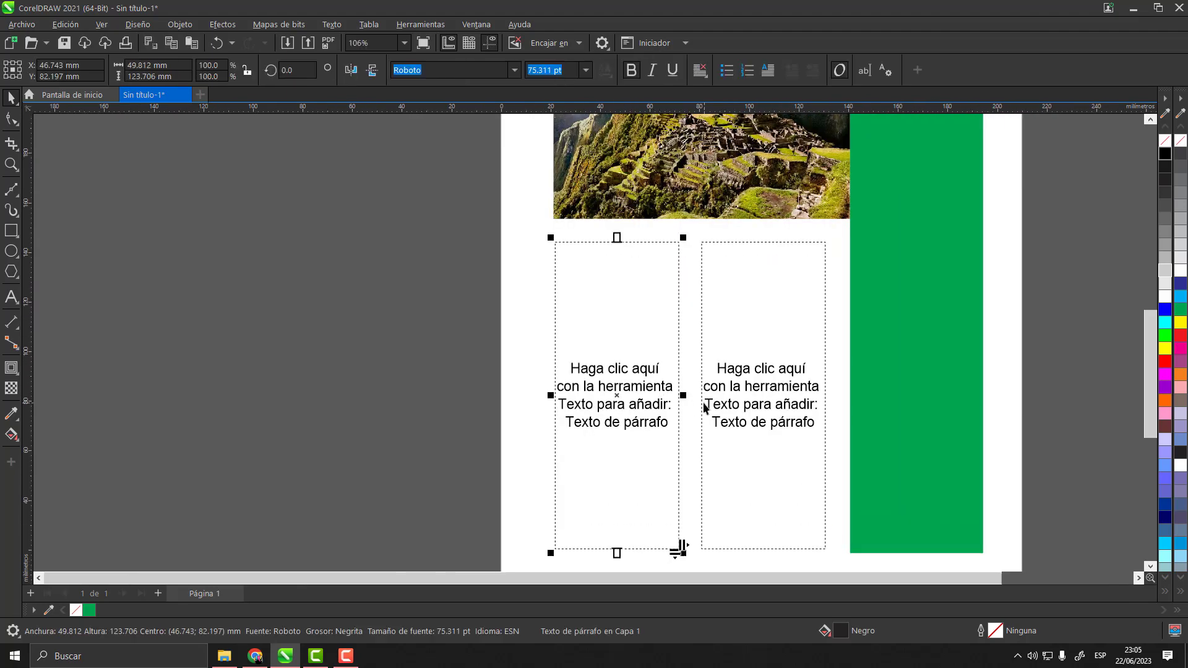
pyautogui.keyDown('shift'); pyautogui.click(761, 384); pyautogui.keyUp('shift')
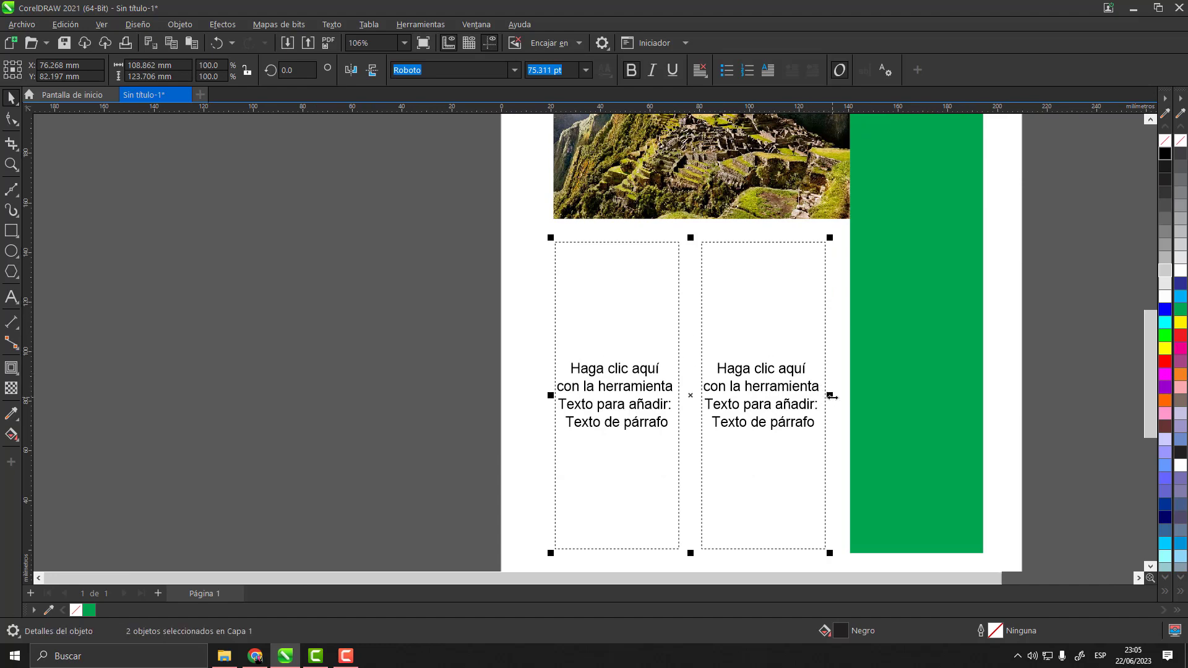
pyautogui.moveTo(830, 395); pyautogui.dragTo(843, 395)
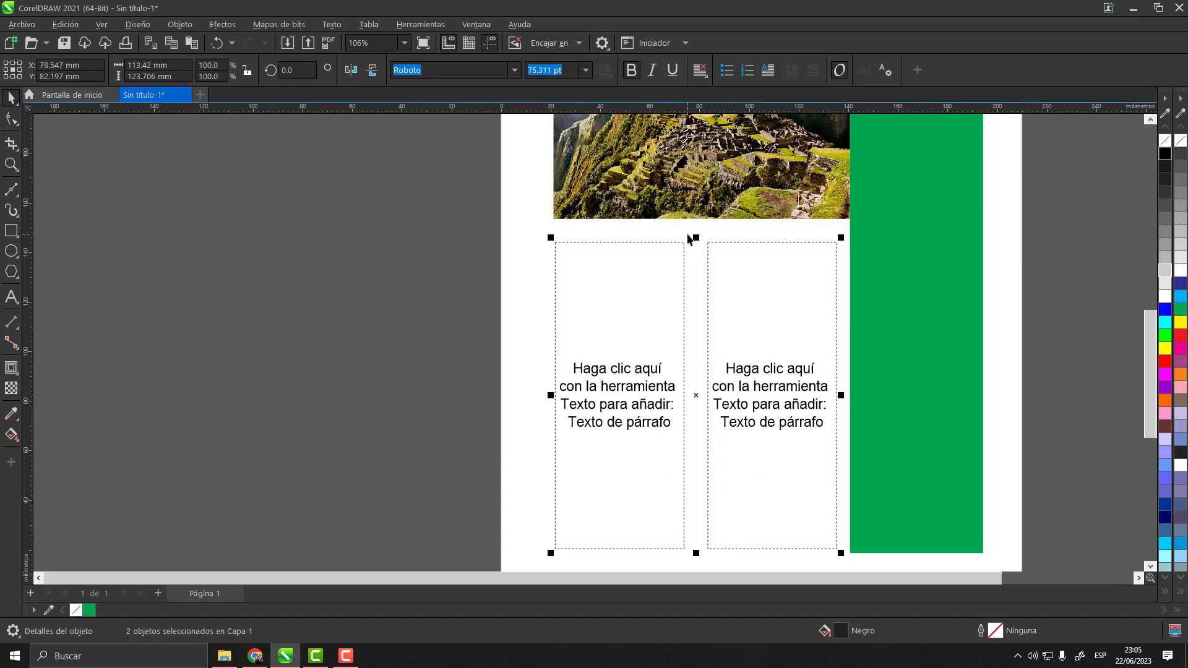
pyautogui.moveTo(697, 235); pyautogui.dragTo(696, 225)
pyautogui.click(353, 284)
pyautogui.scroll(-4, 603, 381)
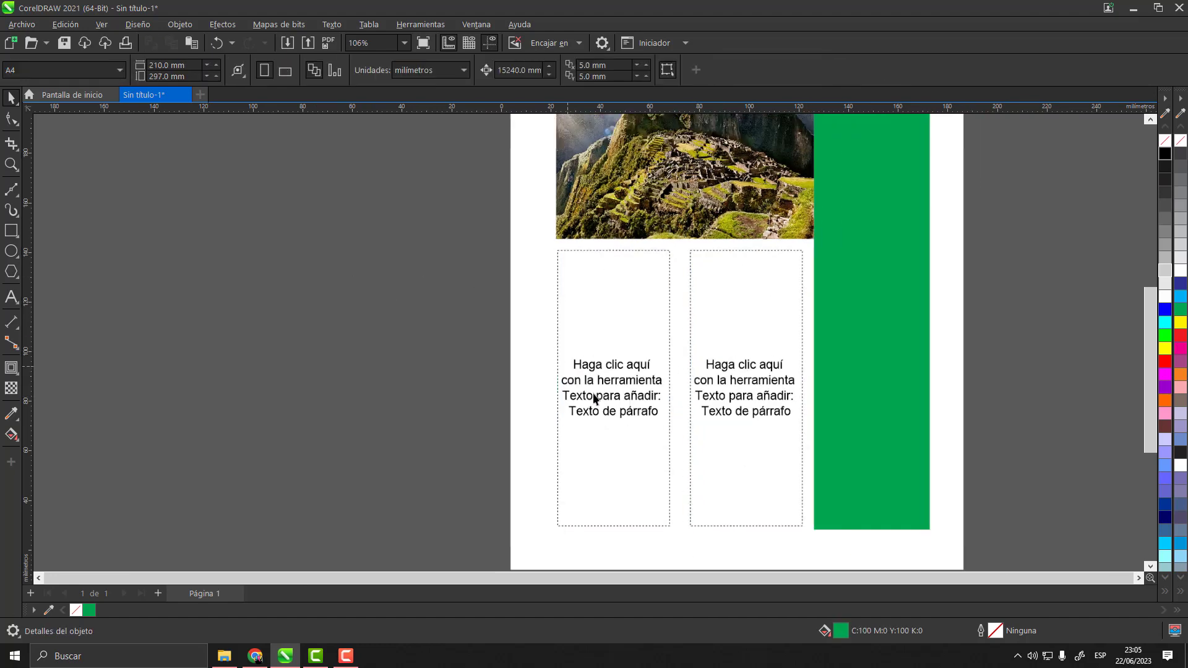
pyautogui.scroll(2, 570, 287)
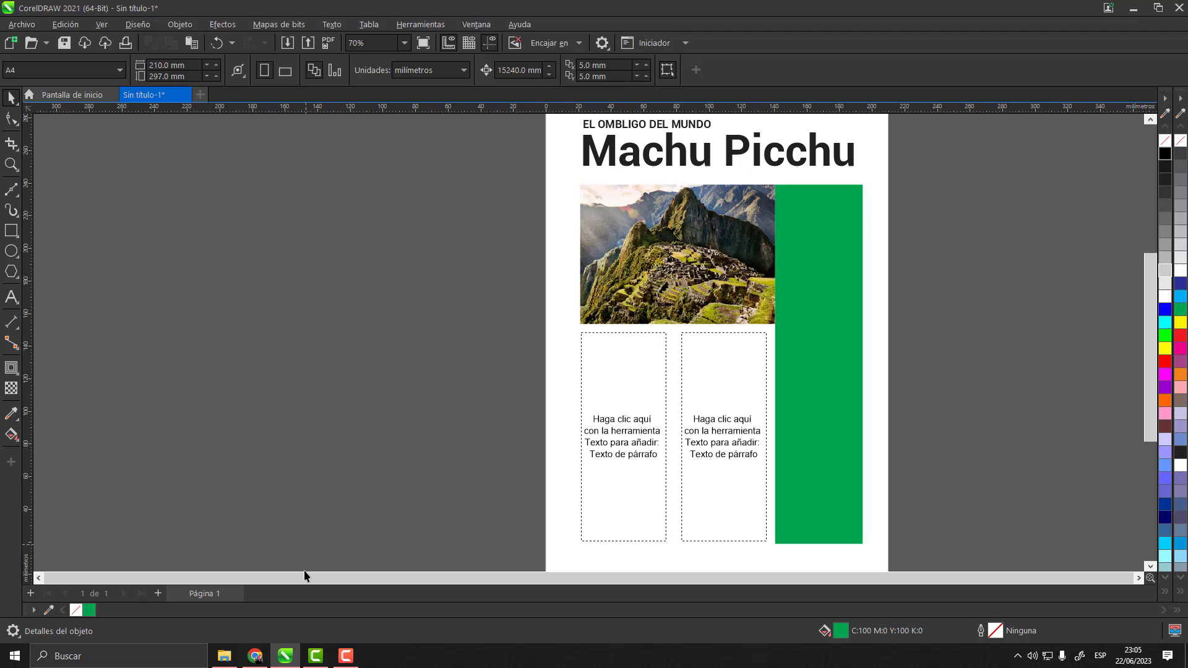
# - Switch to Chrome, copy the introductory paragraphs of the Machu Picchu Wikipedia article and return to CorelDRAW
pyautogui.click(255, 656)
pyautogui.click(263, 13)
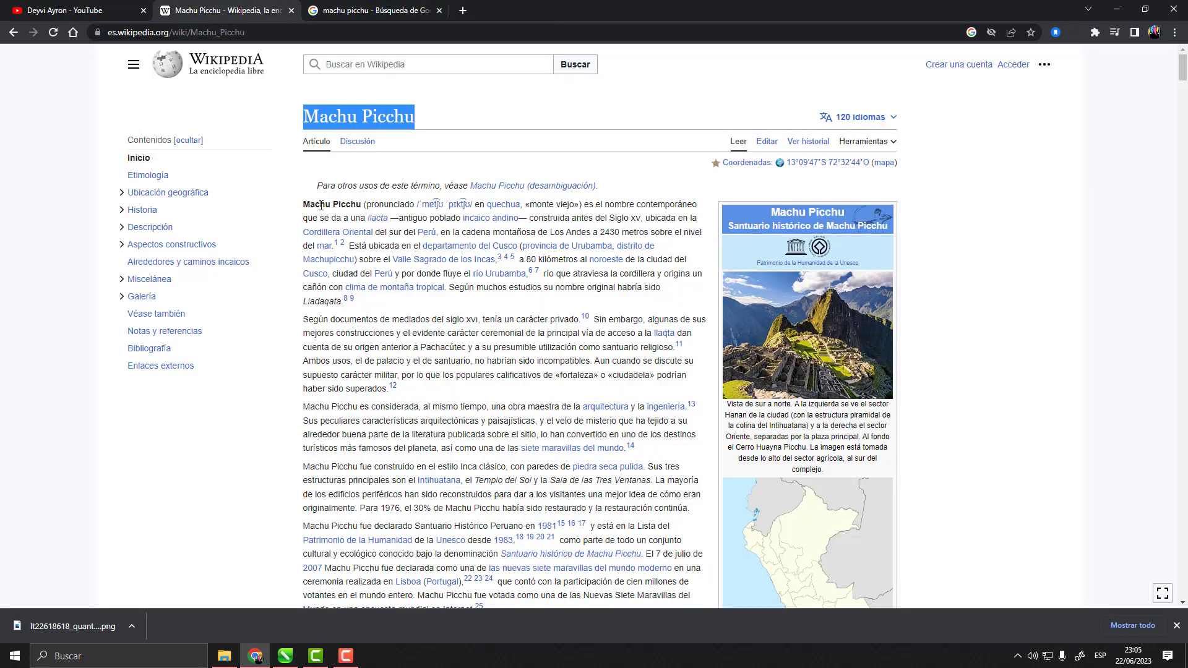
pyautogui.moveTo(306, 209); pyautogui.dragTo(475, 427)
pyautogui.scroll(-3, 384, 346)
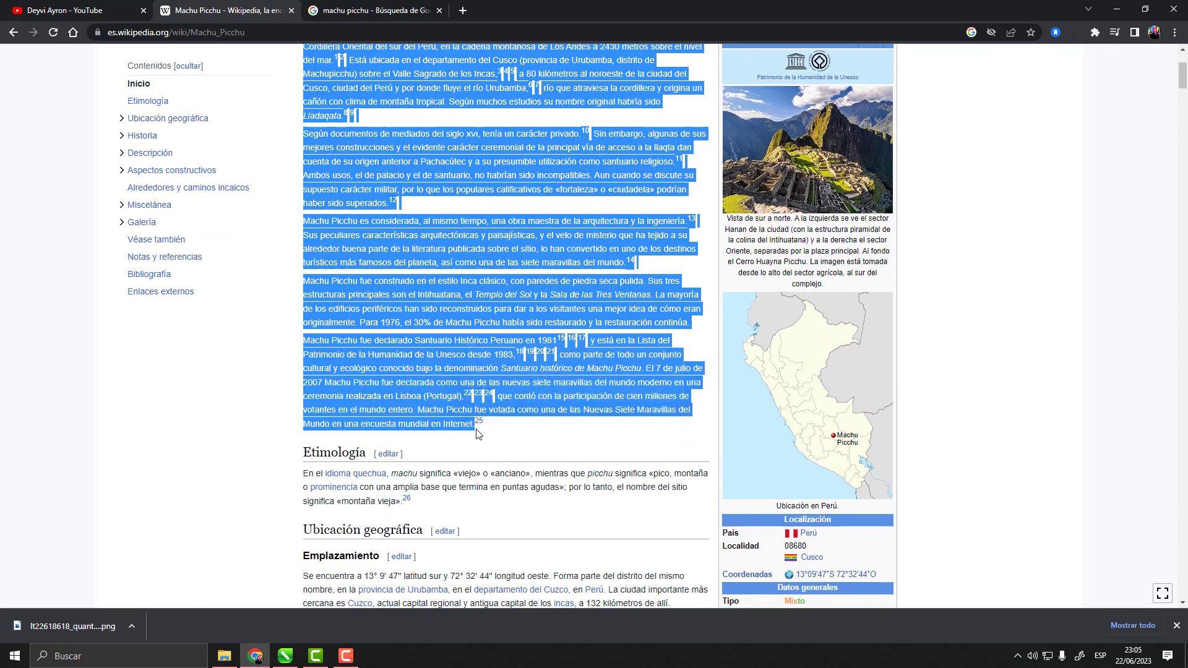
pyautogui.scroll(3, 515, 362)
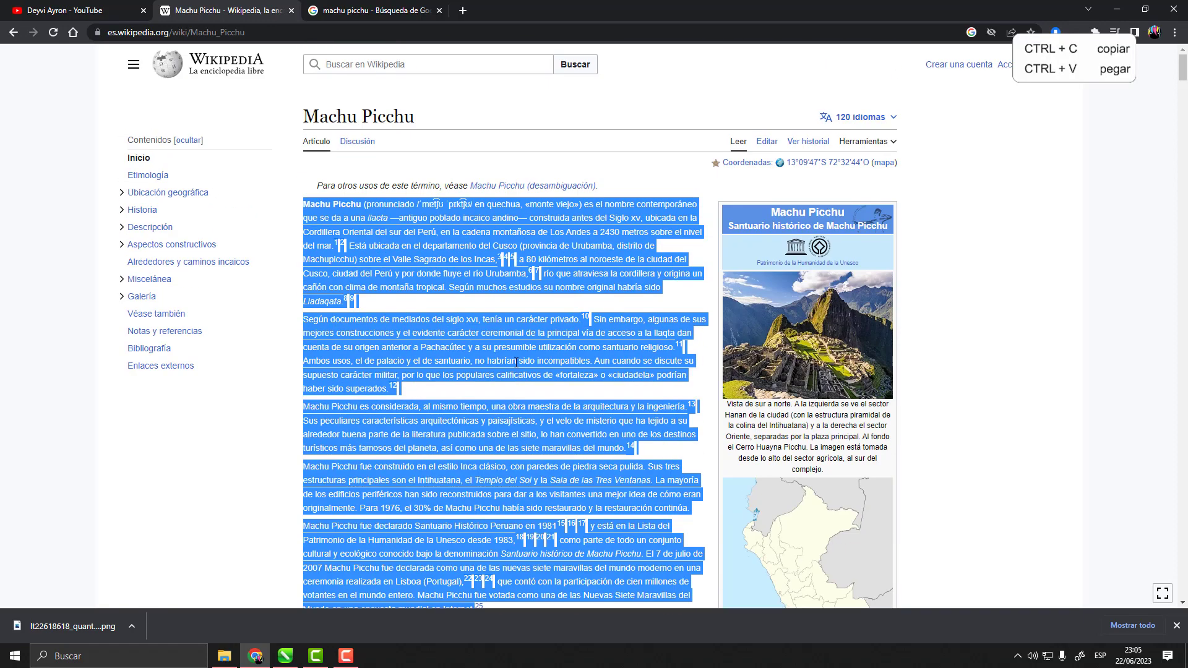
pyautogui.click(1117, 9)
# - Paste the copied Machu Picchu article text into the left paragraph text frame
pyautogui.scroll(-2, 698, 504)
pyautogui.scroll(3, 696, 495)
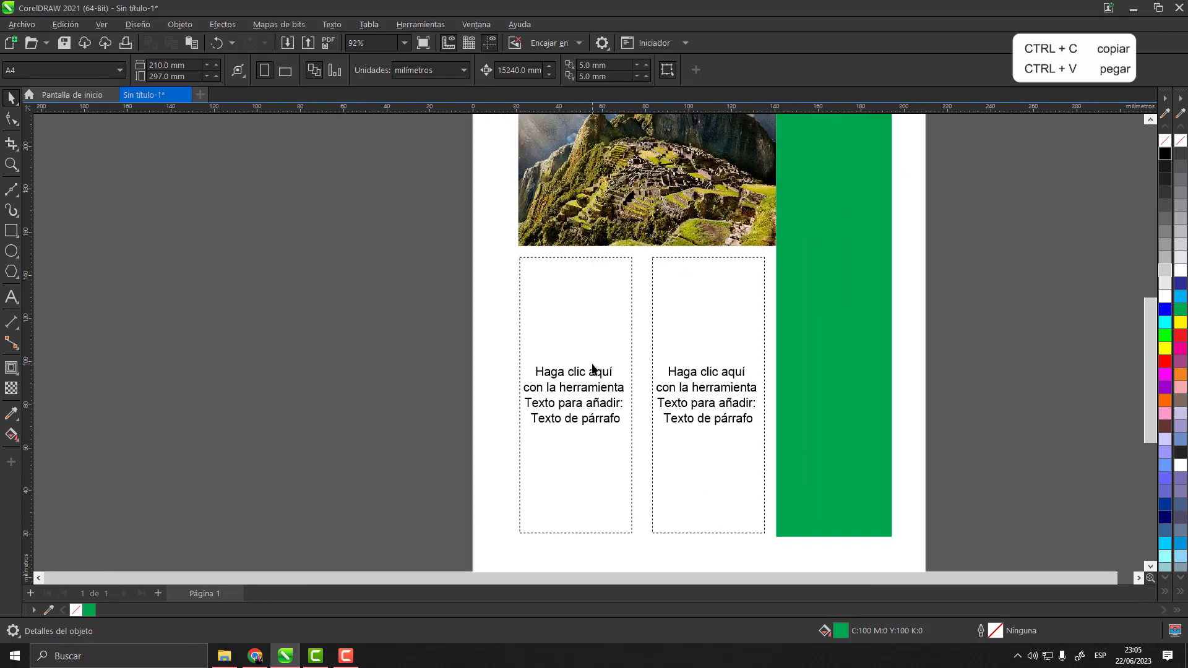
pyautogui.click(546, 274)
pyautogui.doubleClick(527, 262)
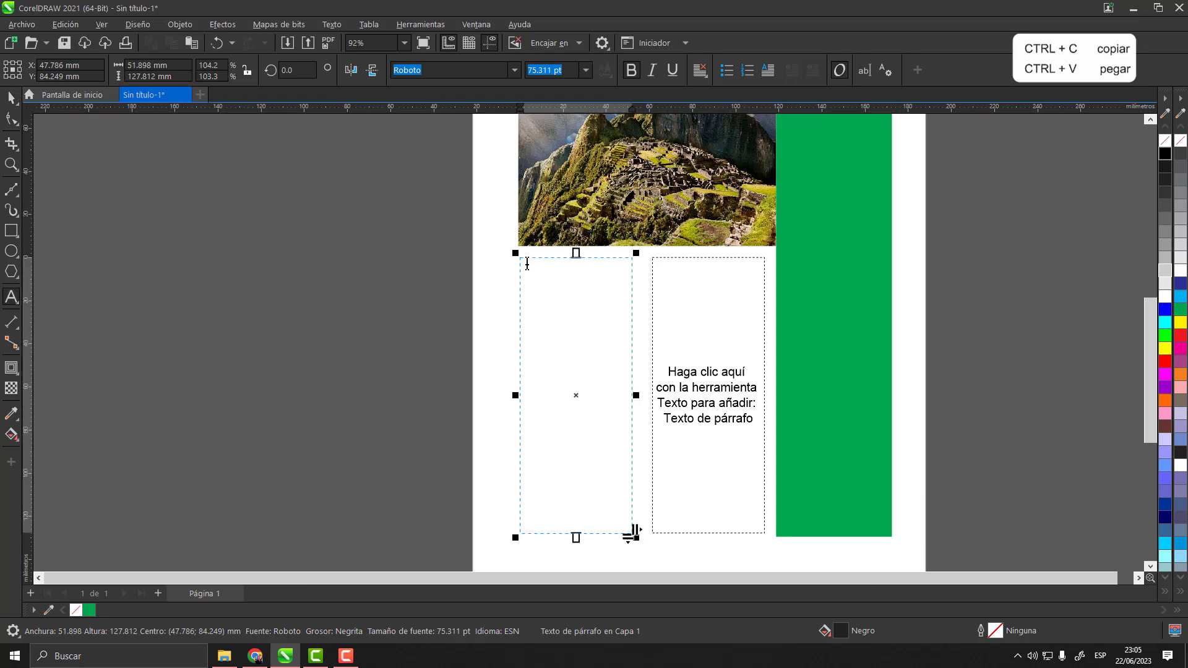
pyautogui.hotkey('ctrl', 'v')
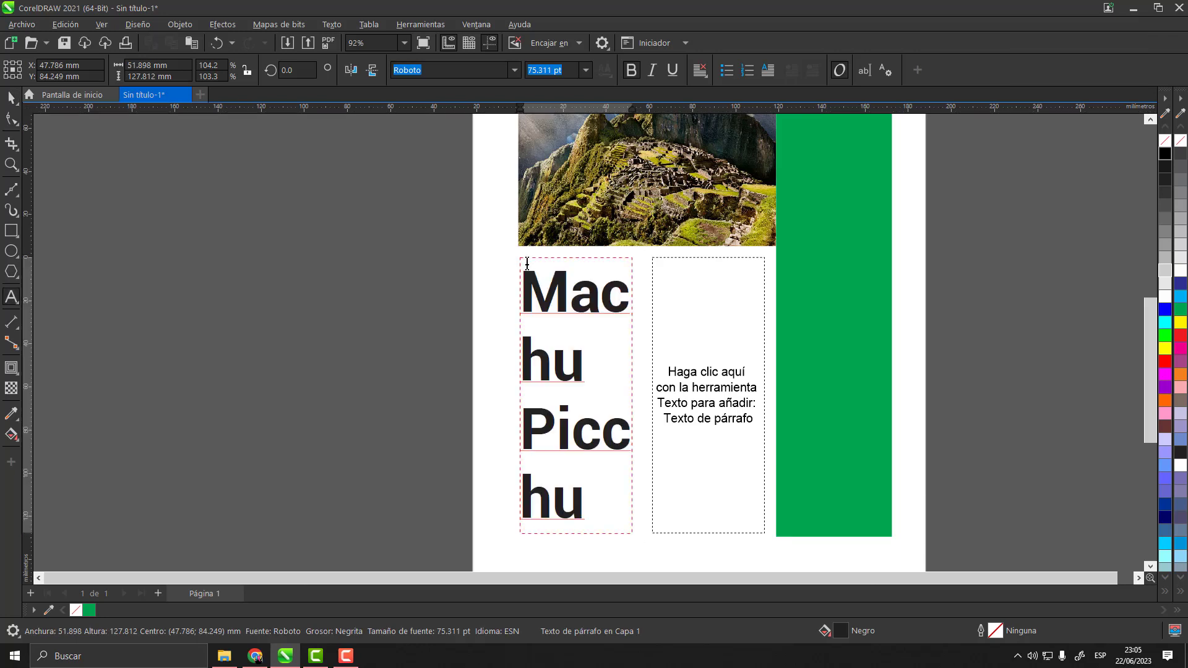
pyautogui.click(11, 98)
pyautogui.click(174, 210)
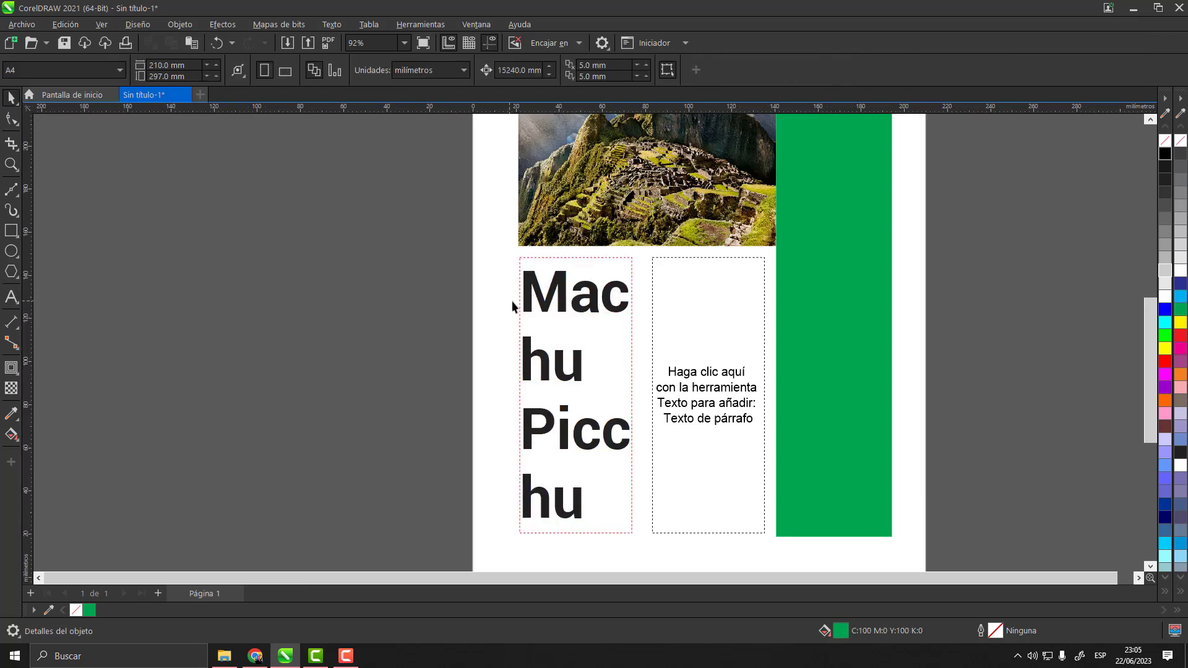
# - Set the font size of the pasted paragraph text in the left frame to 8 pt
pyautogui.click(526, 306)
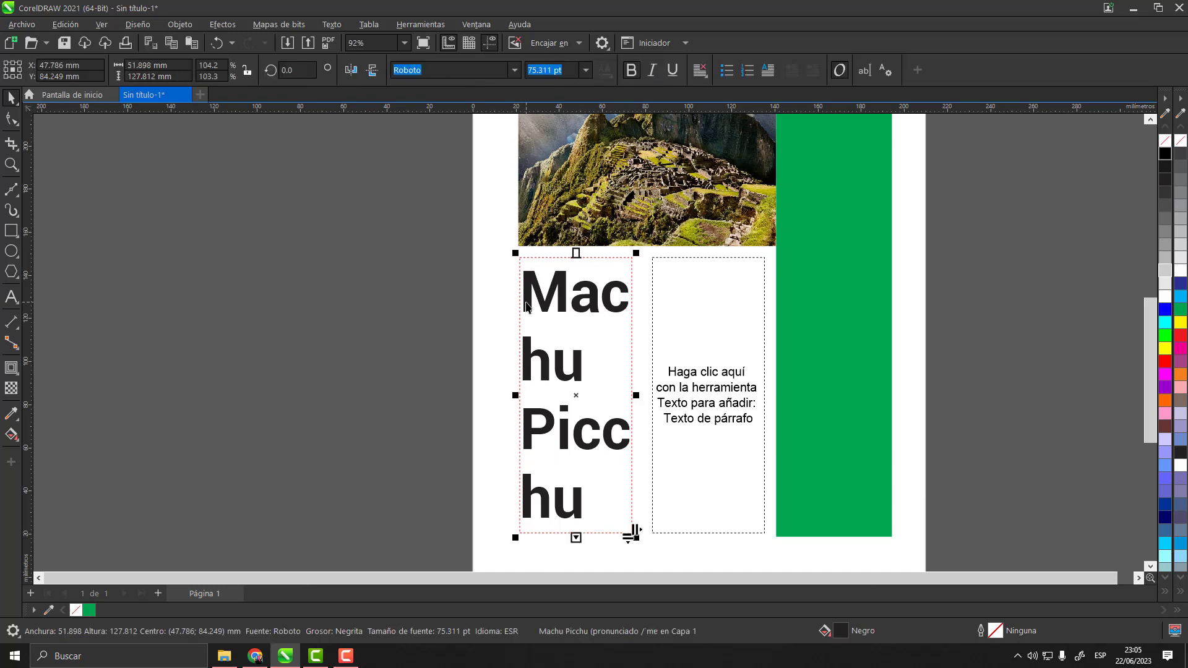
pyautogui.click(583, 70)
pyautogui.click(385, 345)
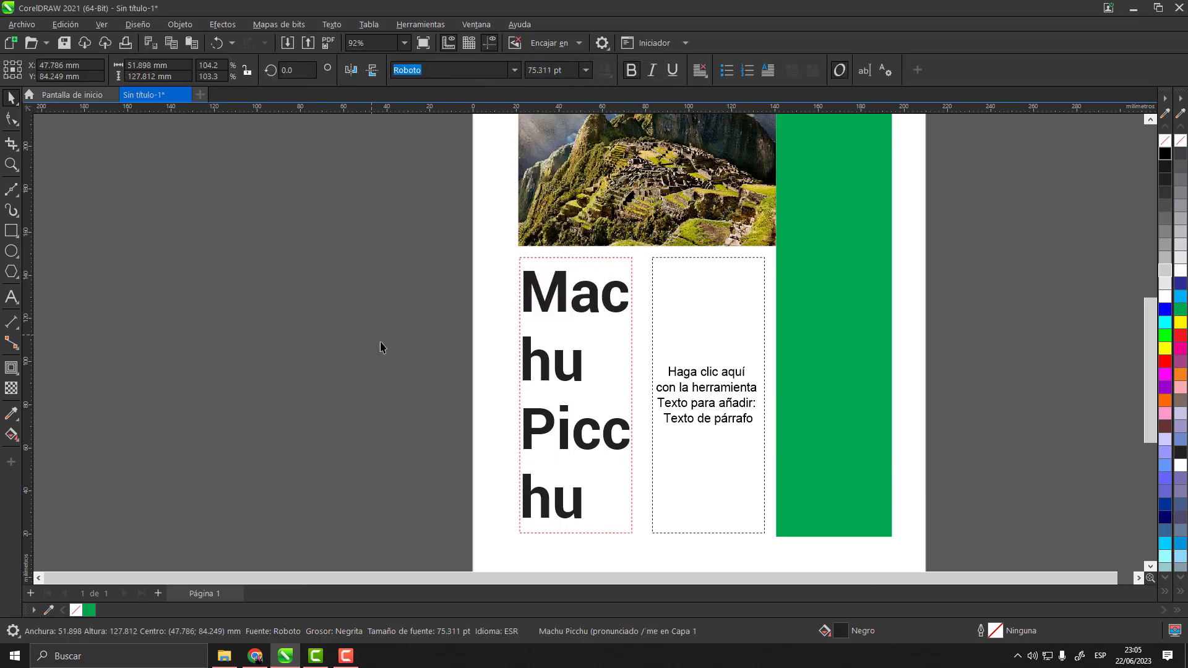
pyautogui.click(530, 305)
pyautogui.click(586, 69)
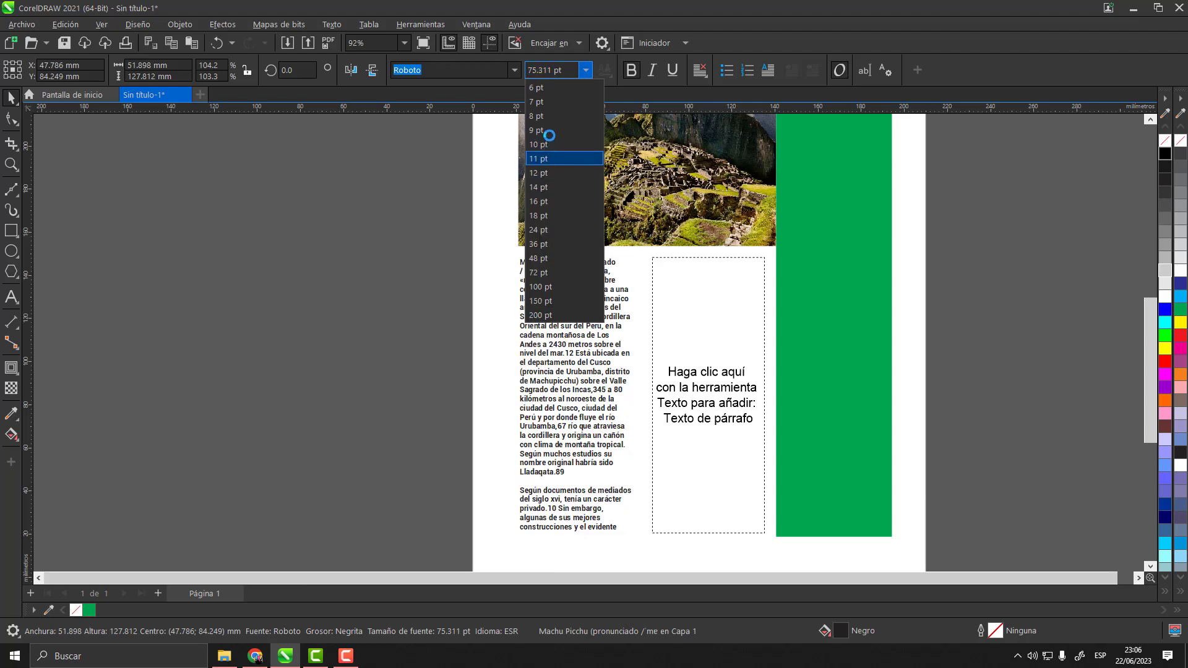
pyautogui.click(547, 117)
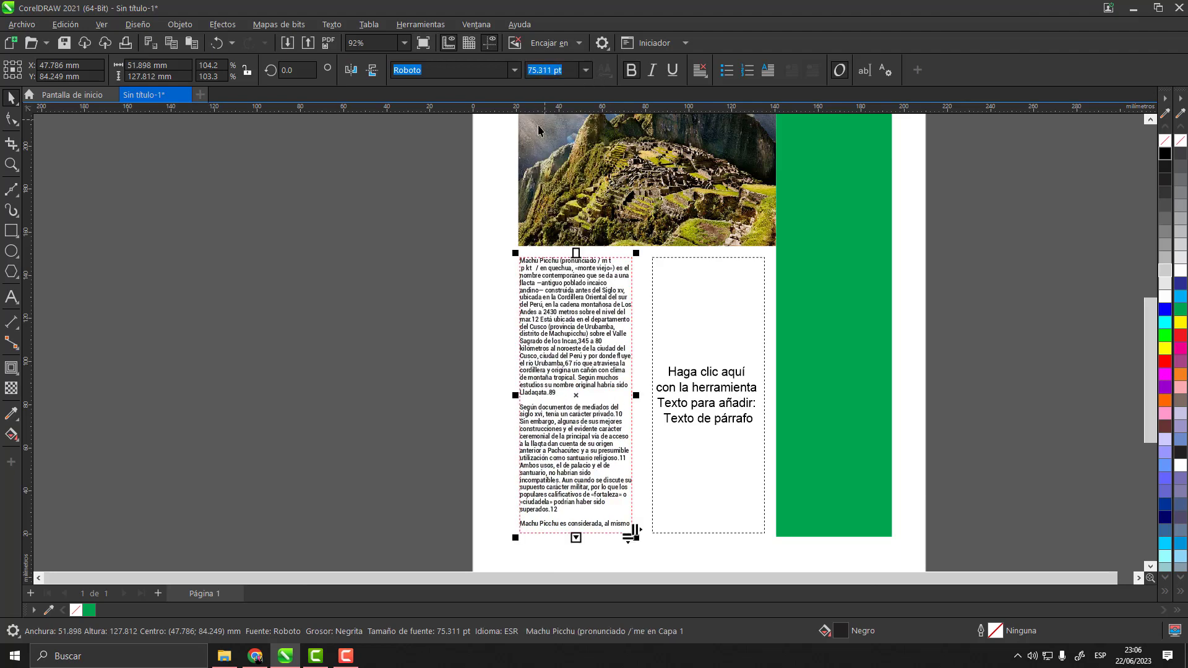
pyautogui.press('Escape')
pyautogui.scroll(2, 546, 316)
# - Change the left frame's paragraph text font to Arial
pyautogui.click(591, 285)
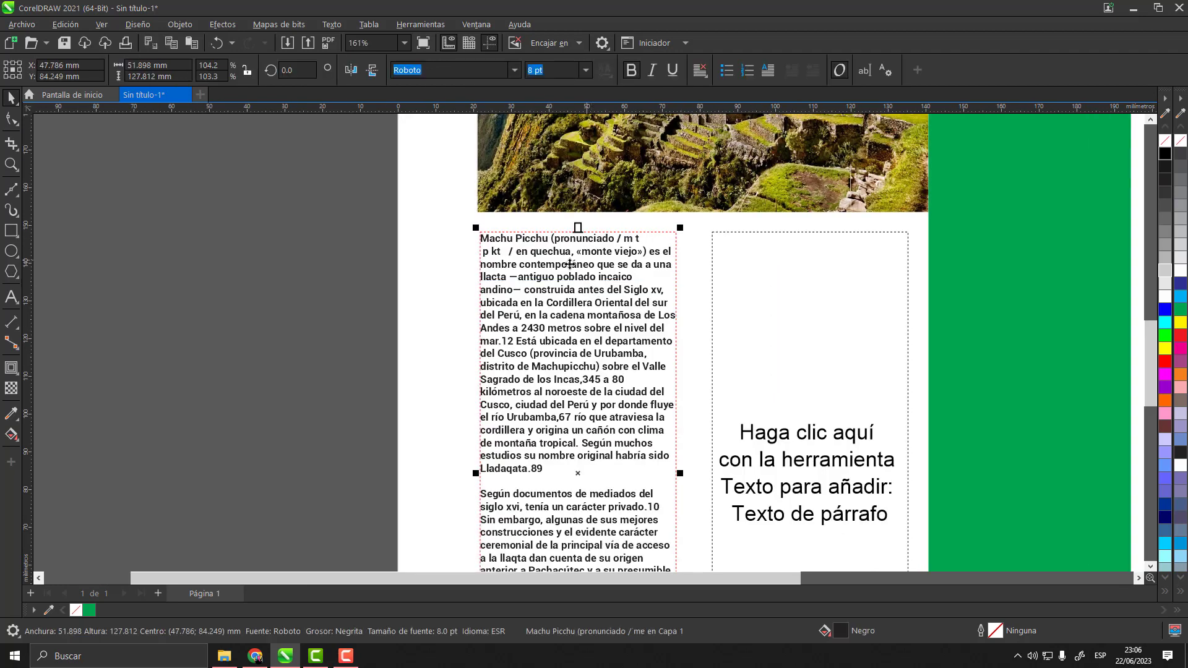
pyautogui.click(514, 70)
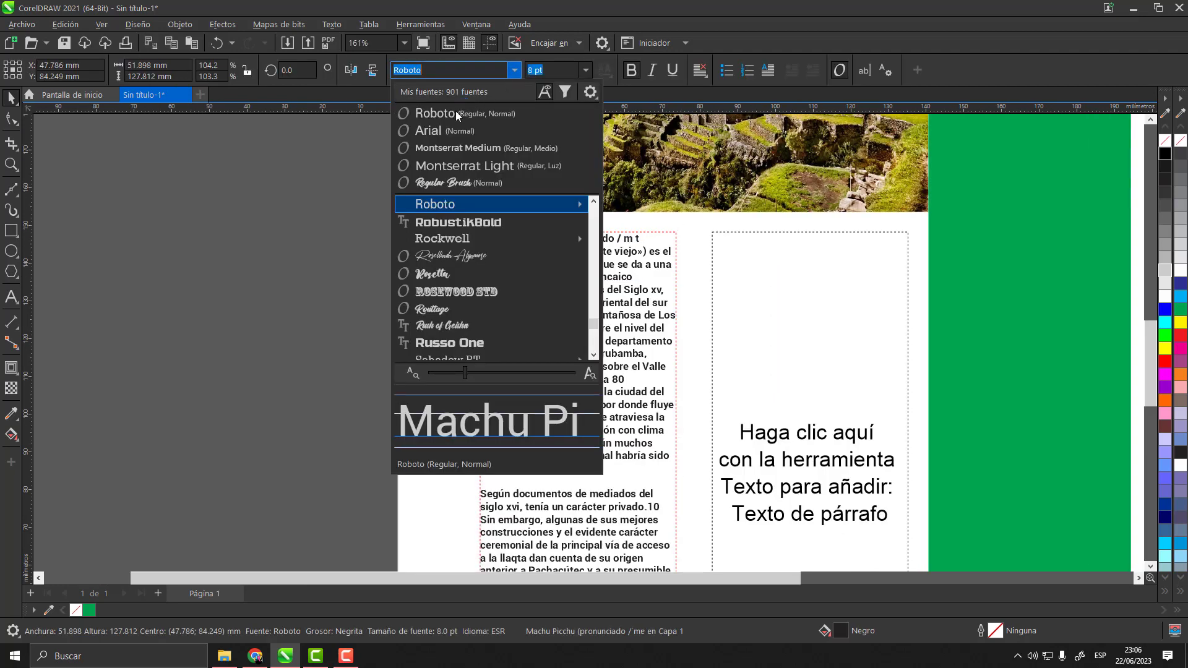
pyautogui.click(441, 129)
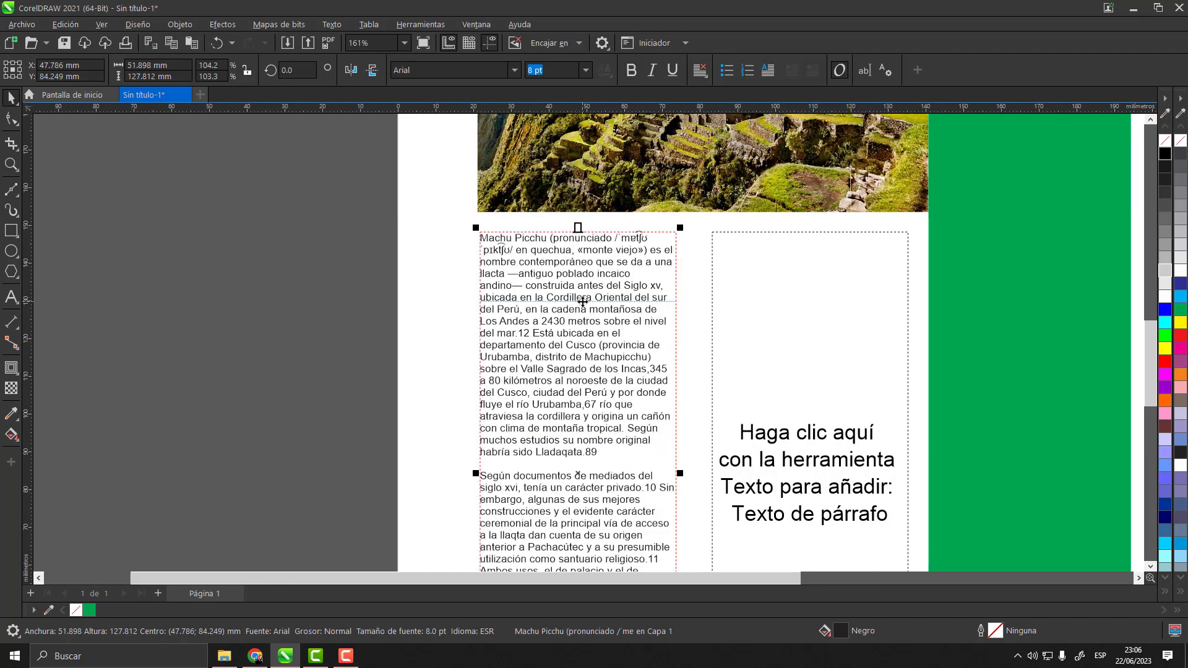
# - Justify the left frame's paragraph text with the Justificar completamente alignment
pyautogui.scroll(1, 582, 310)
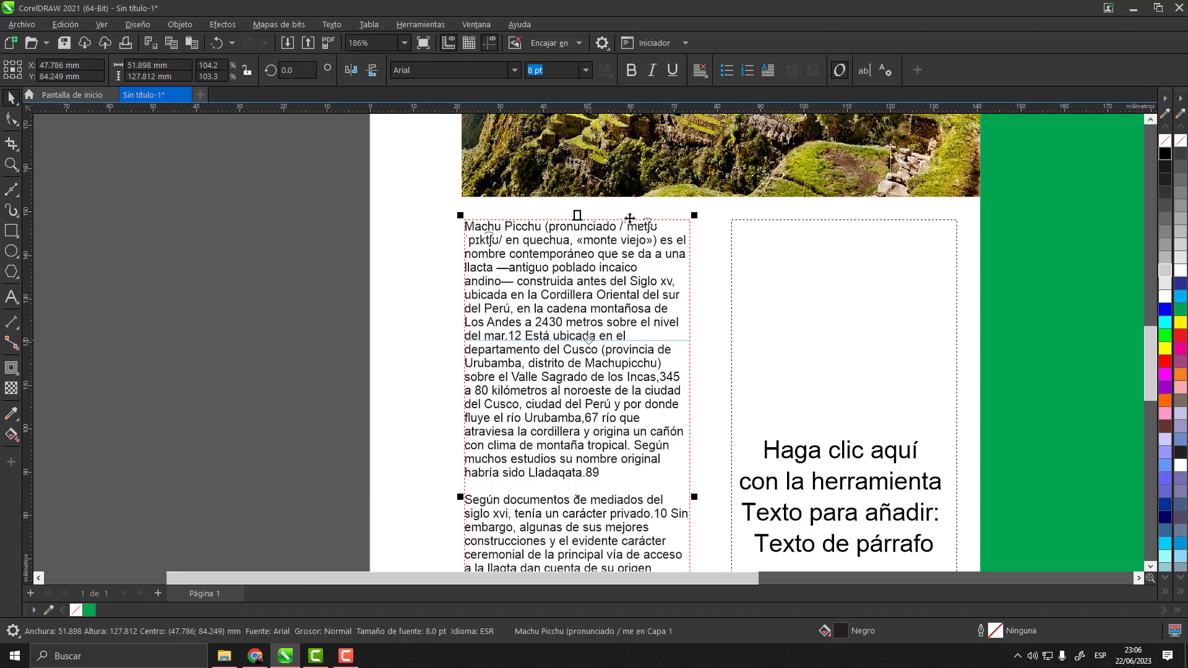
pyautogui.click(701, 70)
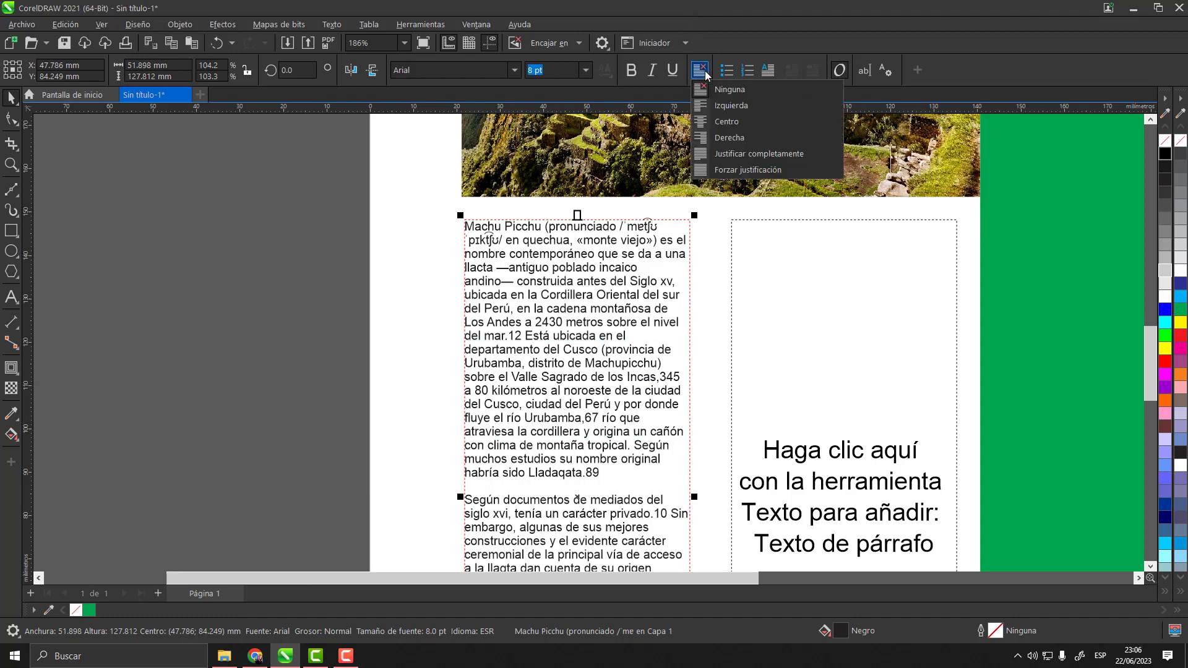
pyautogui.click(707, 72)
pyautogui.click(706, 73)
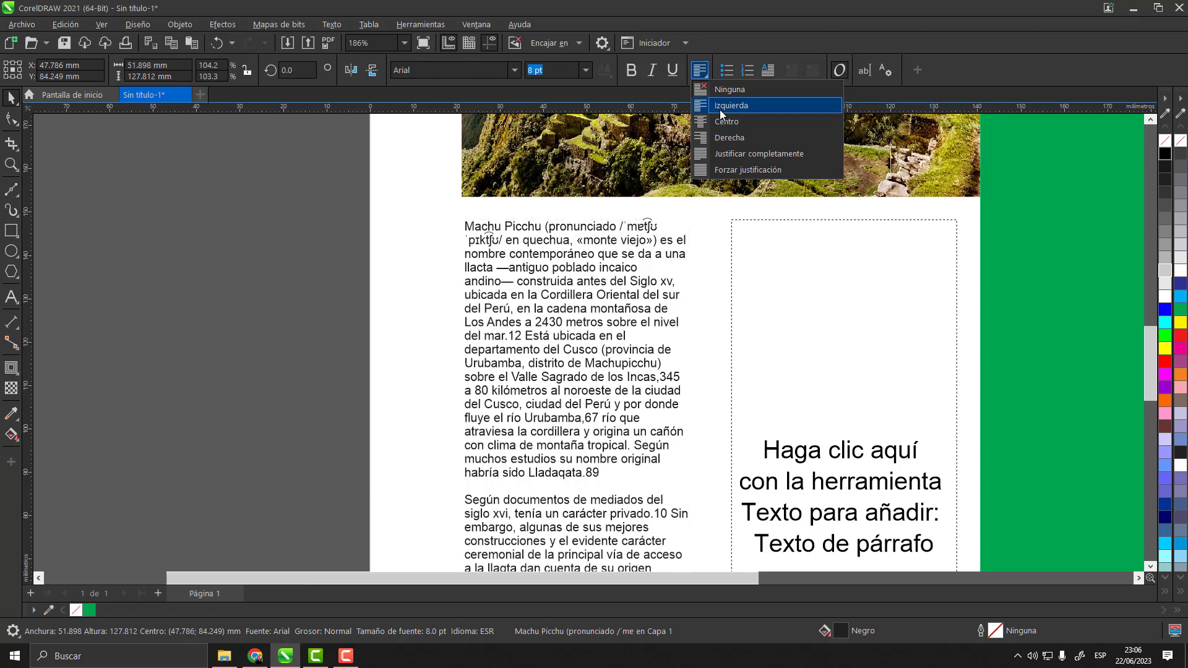
pyautogui.click(718, 154)
pyautogui.scroll(-2, 398, 247)
pyautogui.click(316, 293)
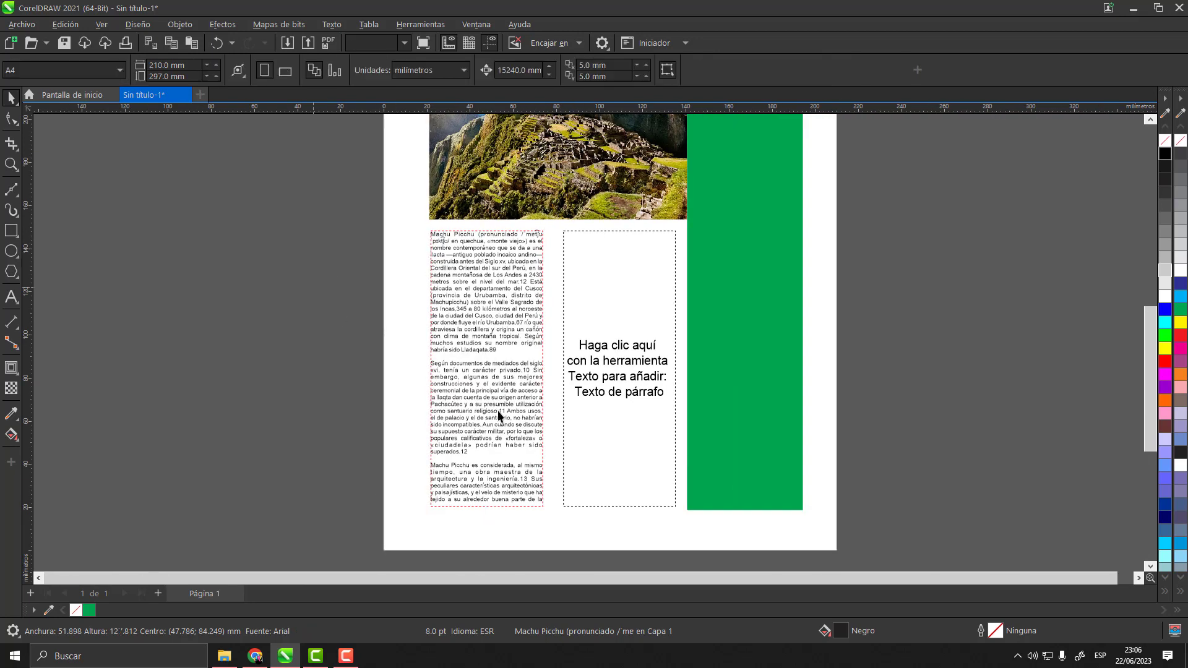
pyautogui.scroll(2, 500, 416)
pyautogui.scroll(-2, 406, 360)
pyautogui.scroll(1, 489, 342)
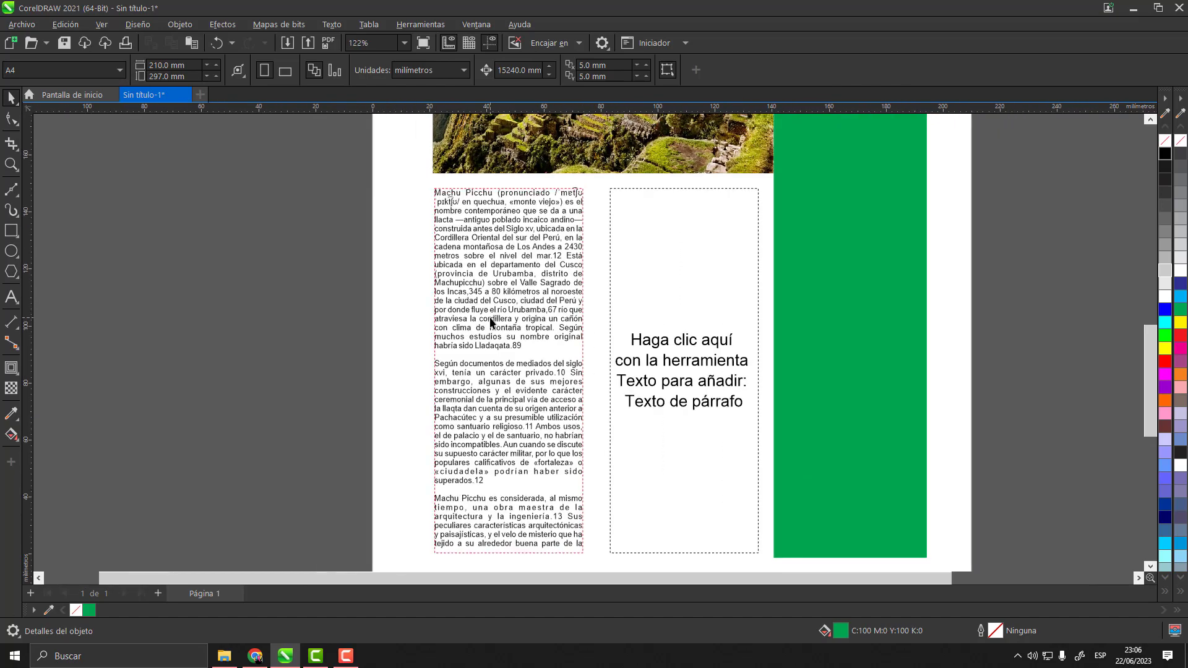